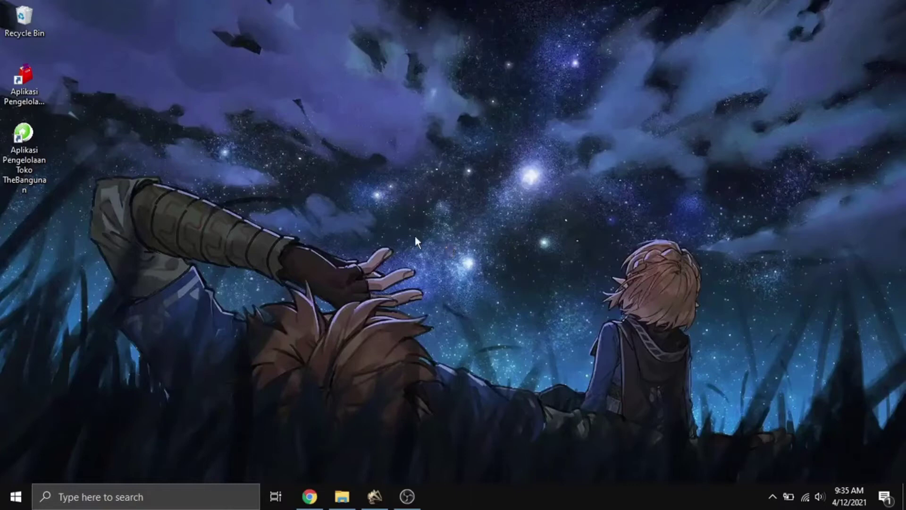
Launch the TheBangunan store app from its desktop shortcut.
left_click(26, 144)
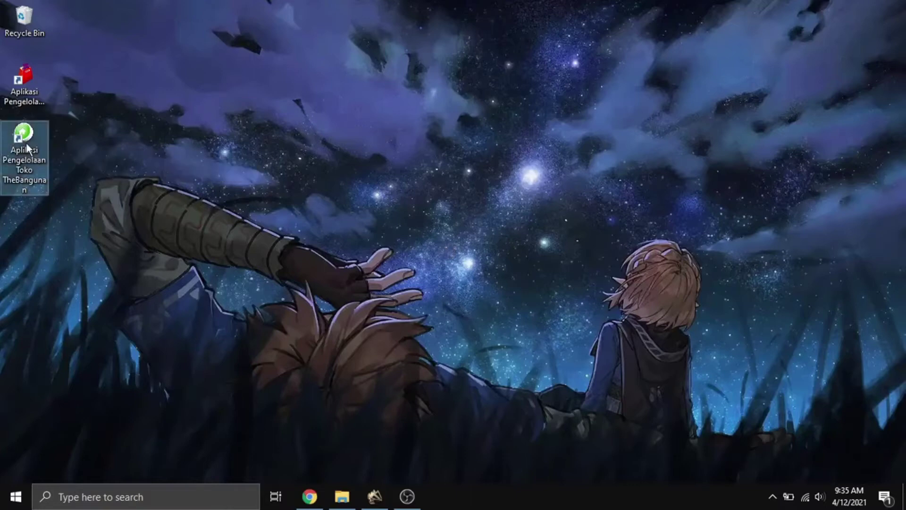
double_click(27, 148)
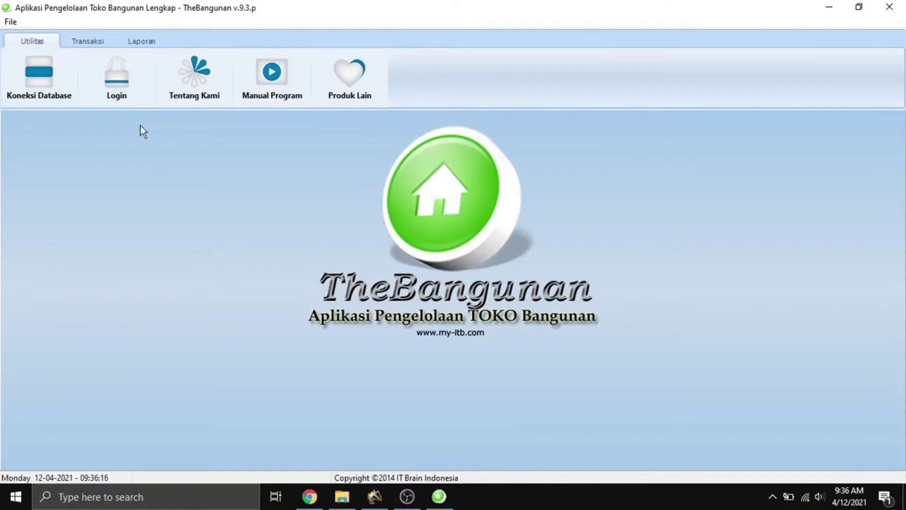
Log in with the admin user name and password, then open Utilitas > Identitas.
left_click(120, 75)
type("ADMIN")
left_click(397, 279)
type("#####")
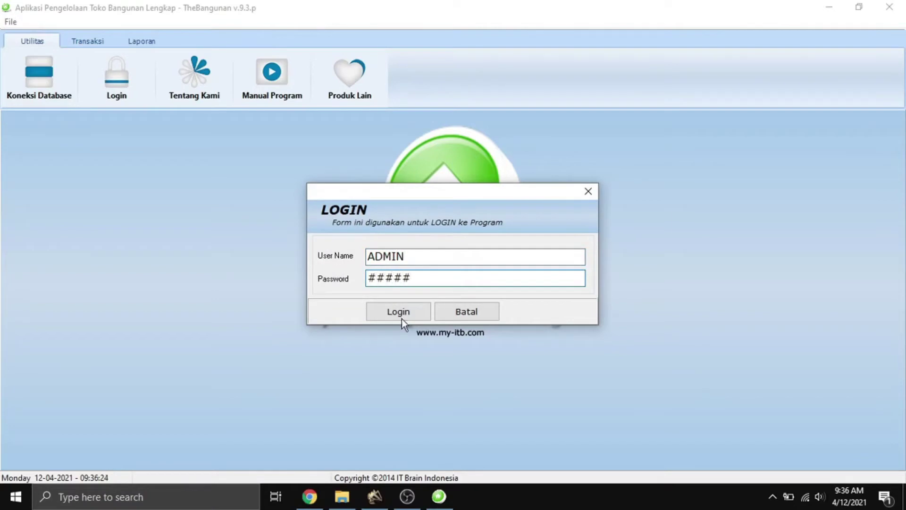
left_click(409, 317)
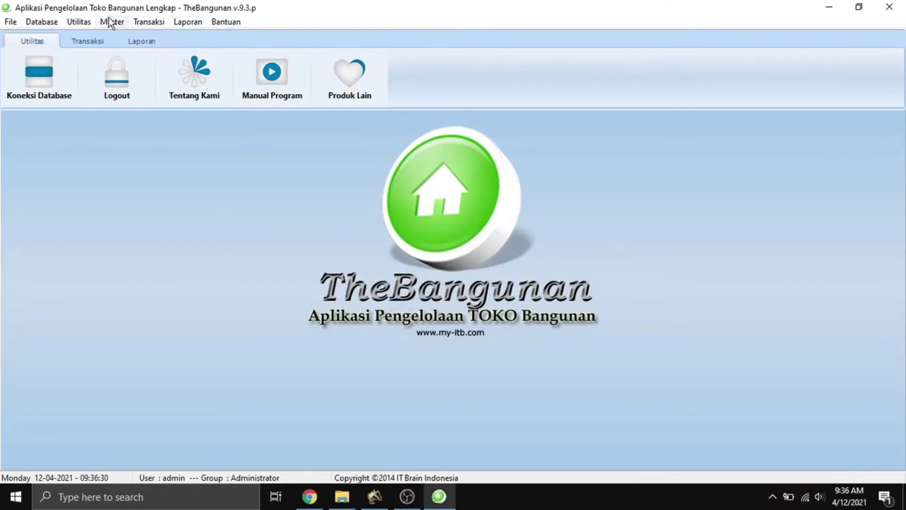
left_click(81, 23)
left_click(116, 38)
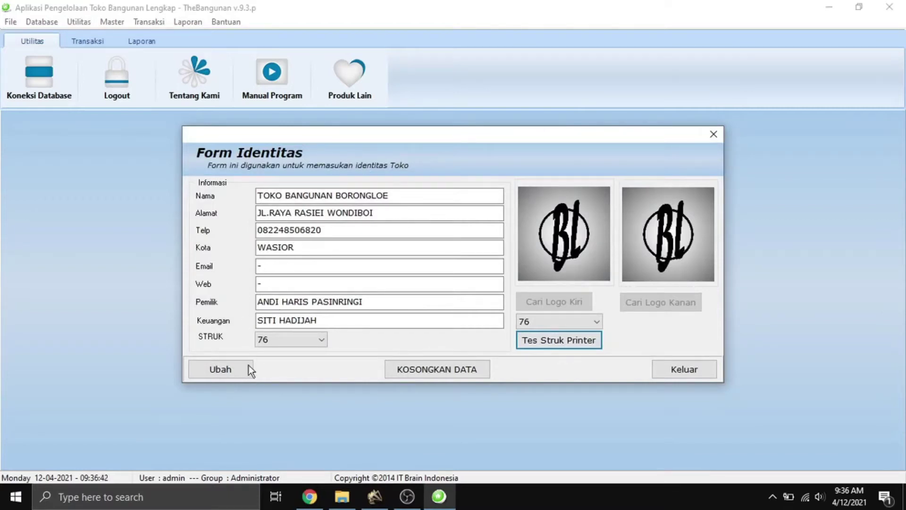
Make the identity form editable and review its fields, keeping the finance person's name.
left_click(236, 374)
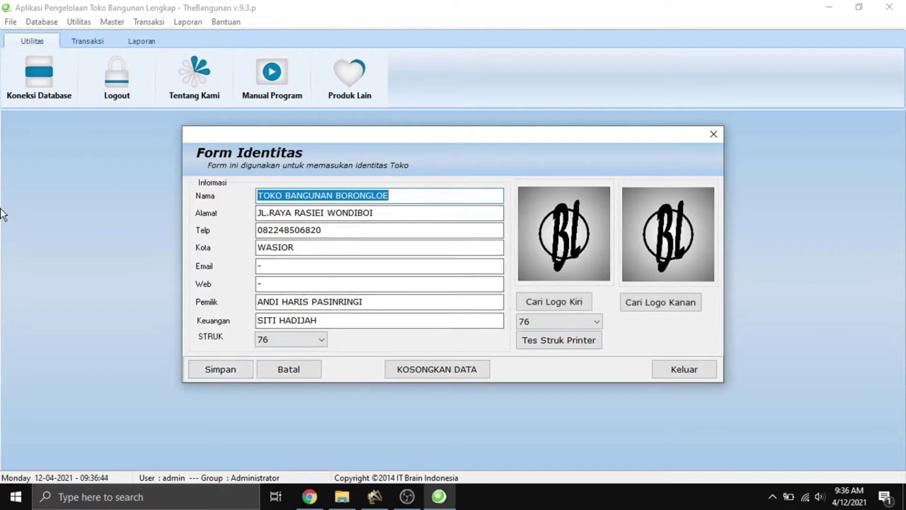
left_click_drag(396, 213, 230, 216)
key("Tab")
key("Tab")
key("Tab")
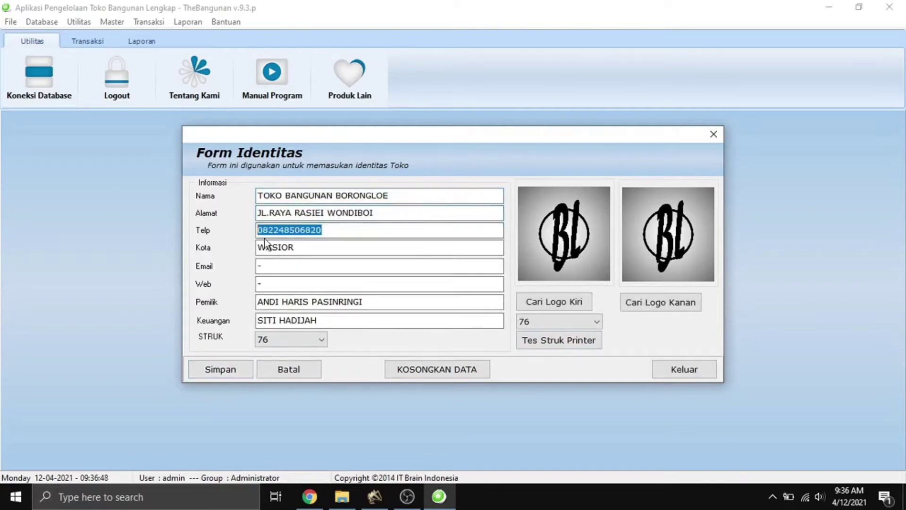
key("Tab")
key("Tab")
key("Tab")
key("BackSpace")
key("ctrl+z")
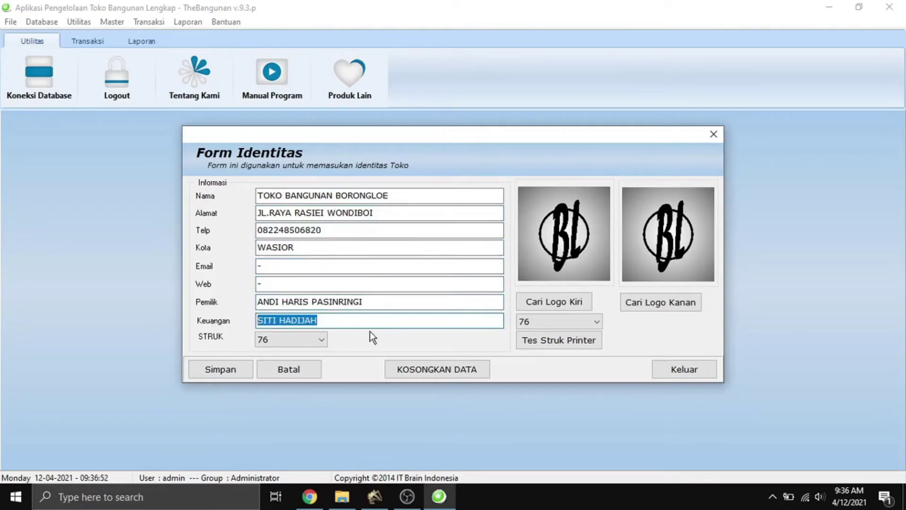
Try receipt sizes 120 and 70, return to 76, and decline clearing the identity data.
left_click(310, 342)
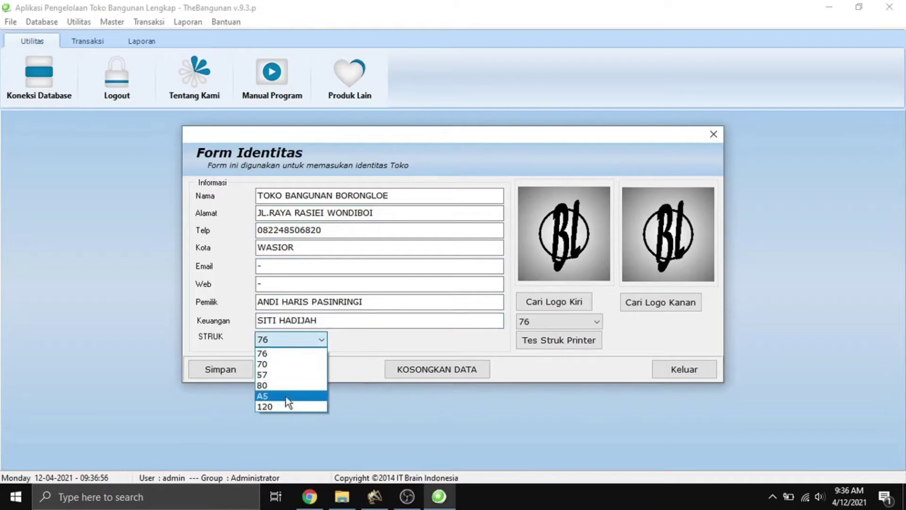
left_click(284, 406)
left_click(295, 341)
left_click(297, 364)
left_click(305, 336)
left_click(302, 353)
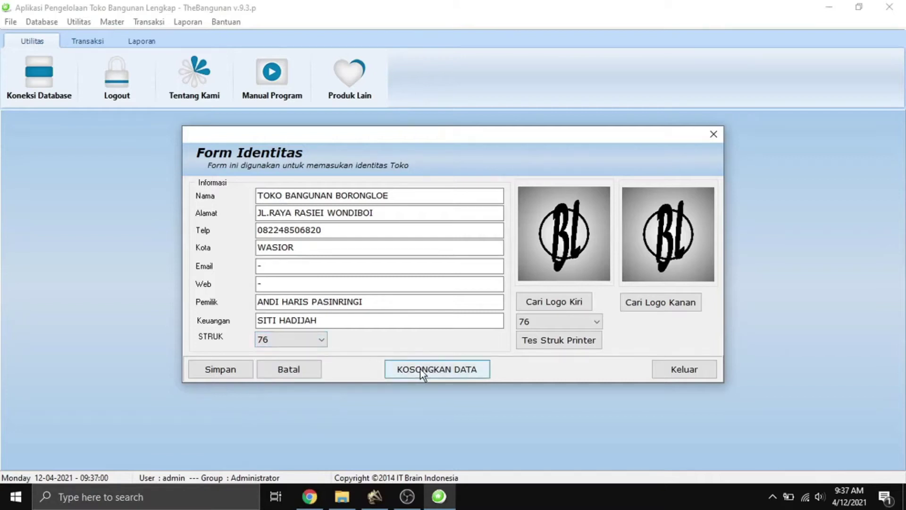
left_click(421, 369)
left_click(479, 281)
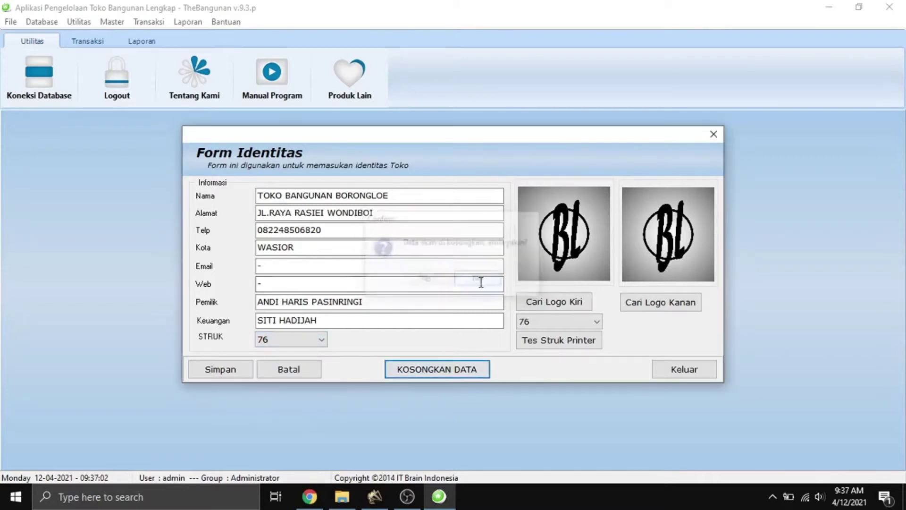
Cancel both the left and right logo pickers, leaving the logos unchanged.
left_click(549, 319)
left_click(548, 319)
left_click(560, 301)
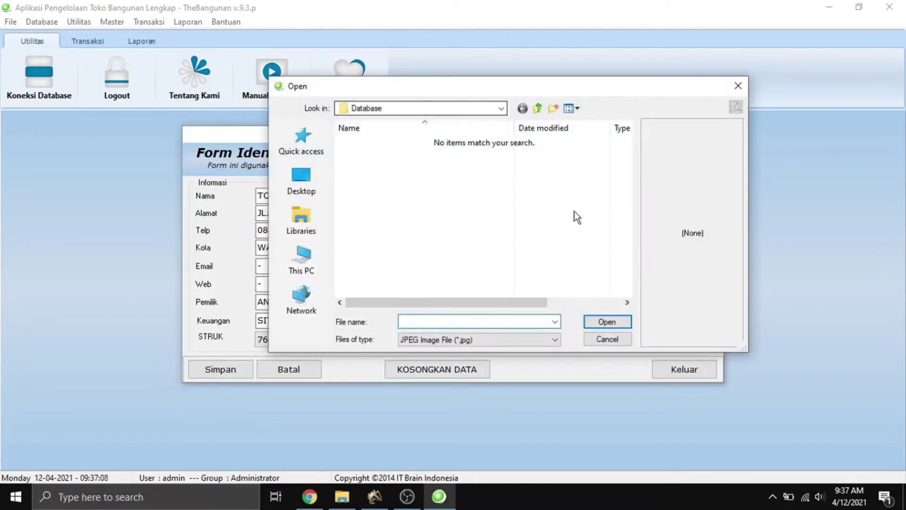
left_click(611, 338)
left_click(666, 304)
left_click(609, 340)
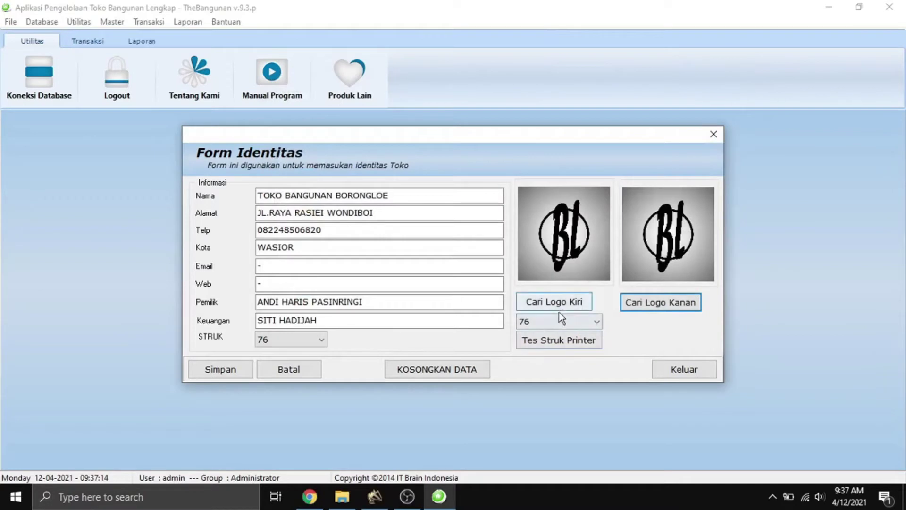
left_click(550, 322)
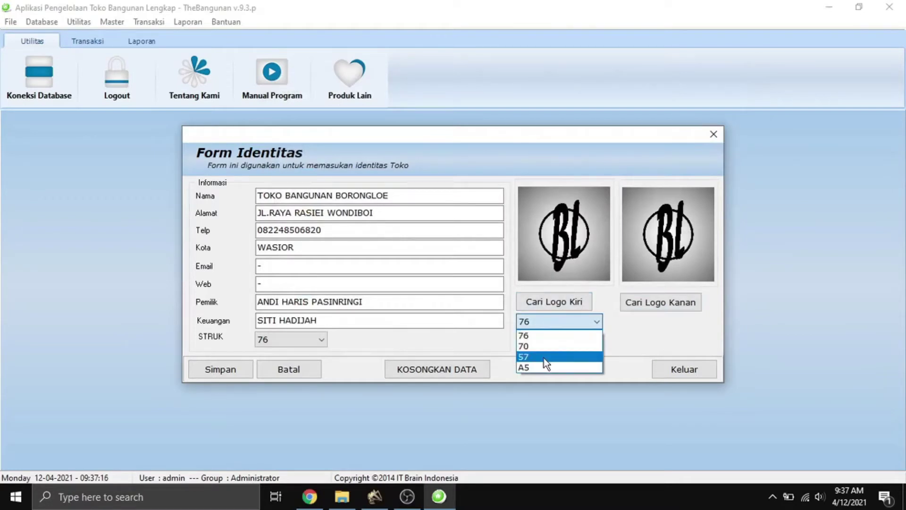
Preview a test receipt at printer size 70, zoomed to 175%, then close it.
left_click(546, 347)
left_click(546, 341)
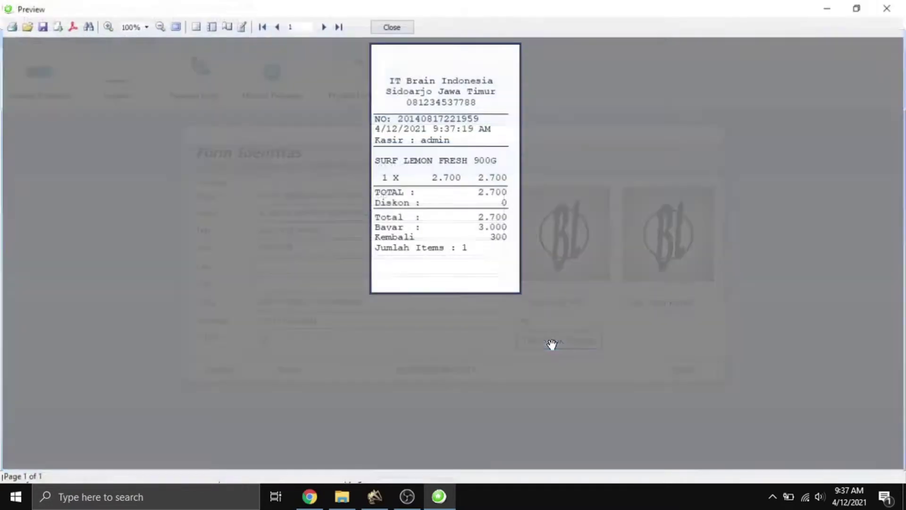
left_click(107, 26)
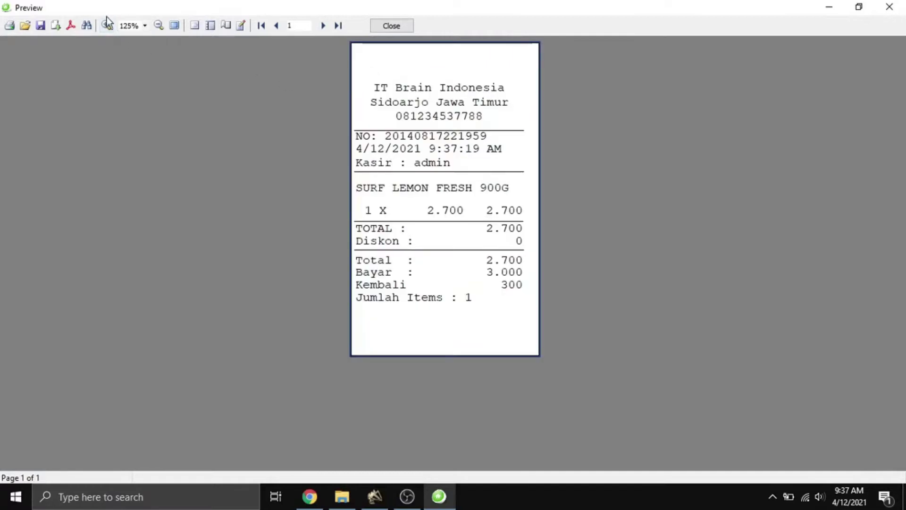
left_click(106, 25)
left_click(106, 25)
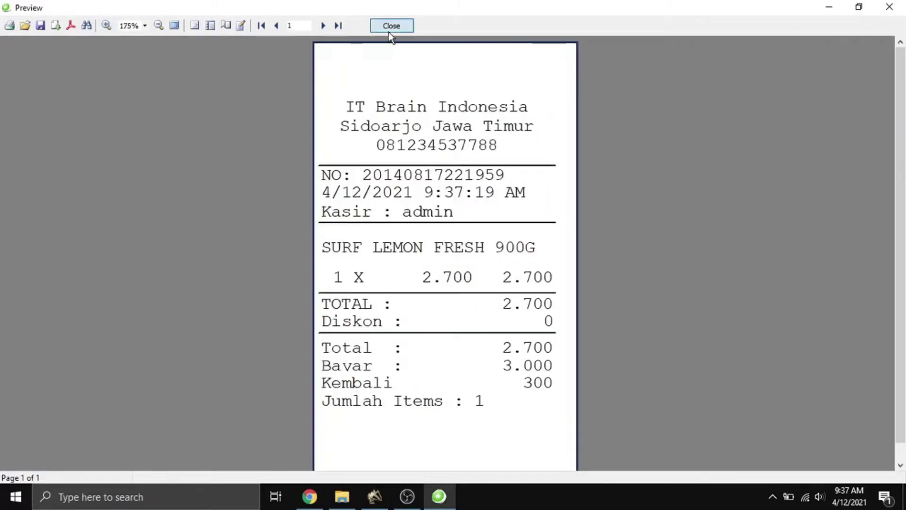
left_click(391, 26)
Preview and enlarge a test receipt at printer size 57, then close it.
left_click(556, 326)
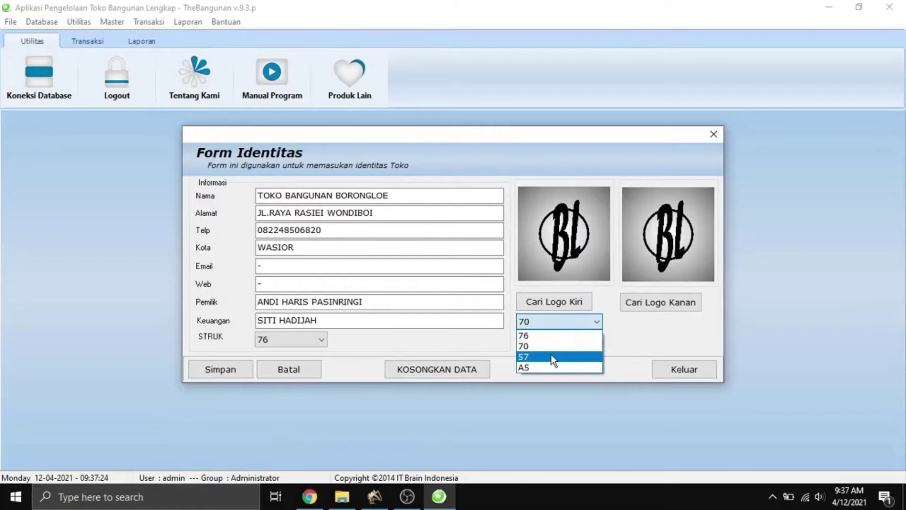
left_click(553, 357)
left_click(558, 333)
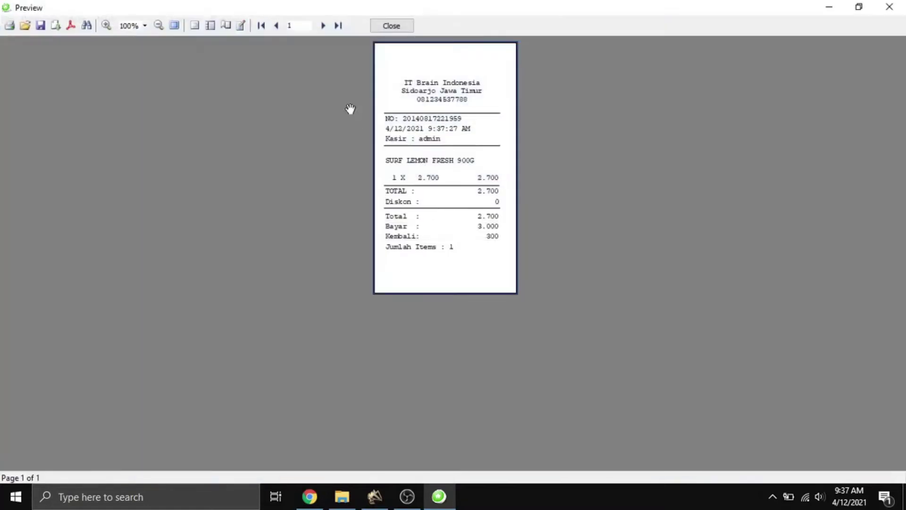
left_click(106, 30)
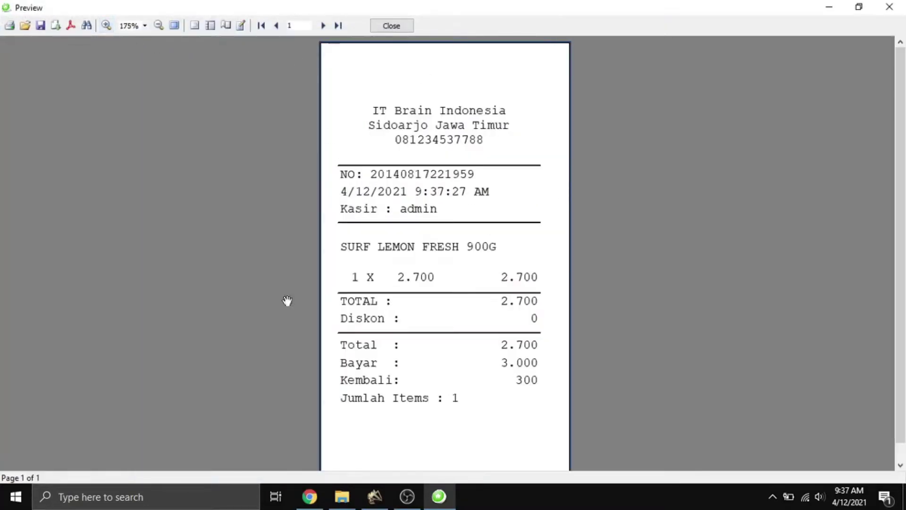
left_click(393, 29)
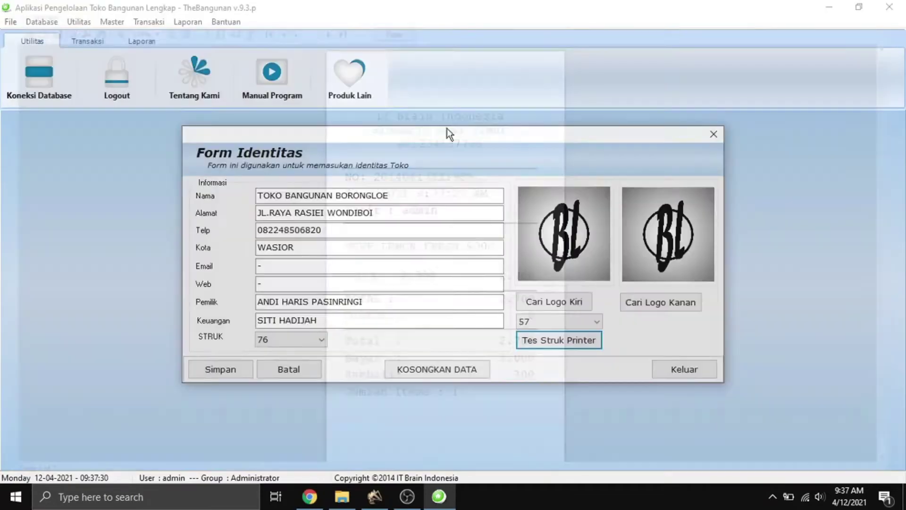
Close the identity form and open the Buat Group access form.
left_click(687, 370)
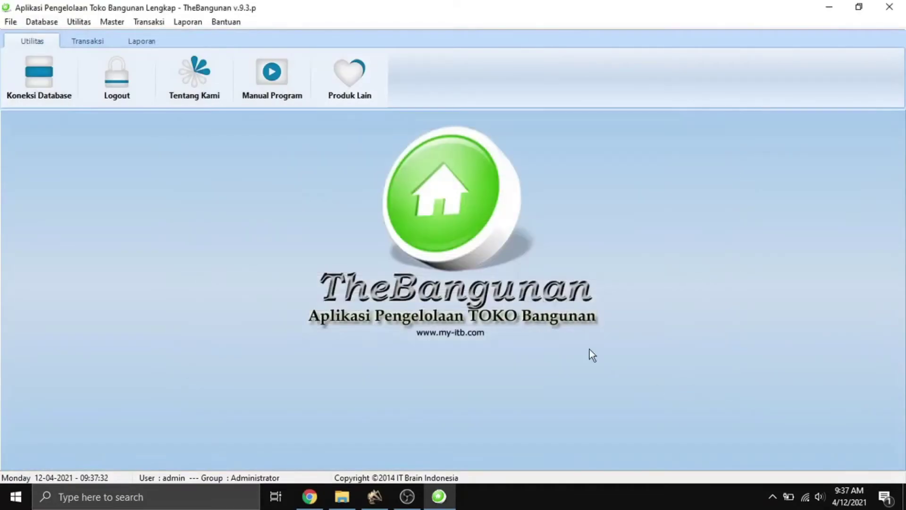
left_click(85, 22)
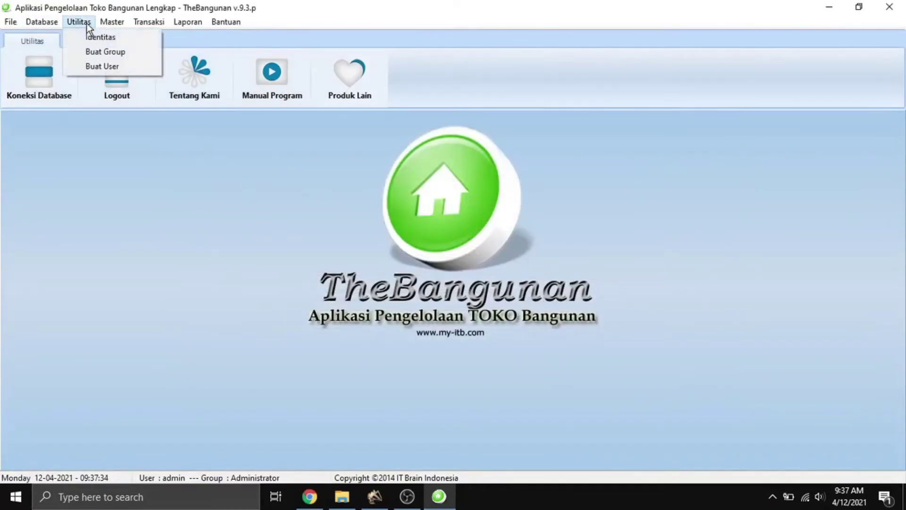
left_click(99, 50)
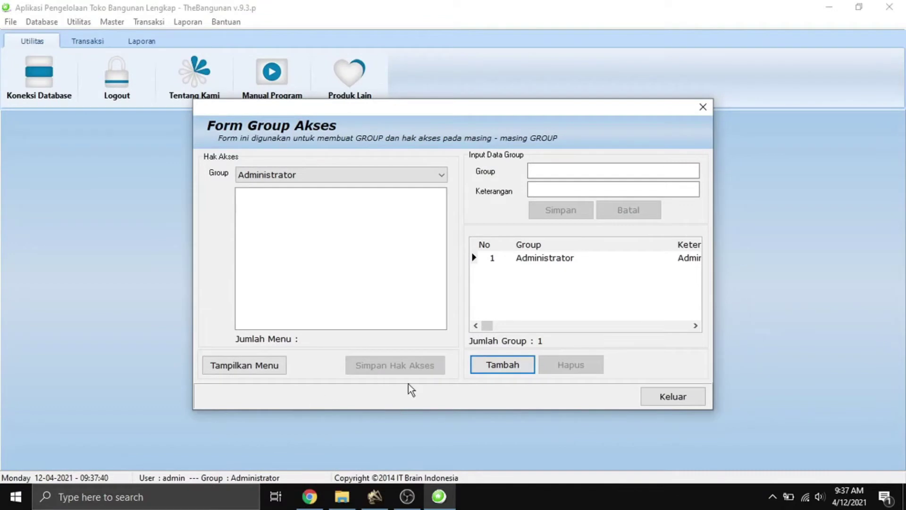
Add and save a new group named Kasir with description Kasir.
left_click(491, 367)
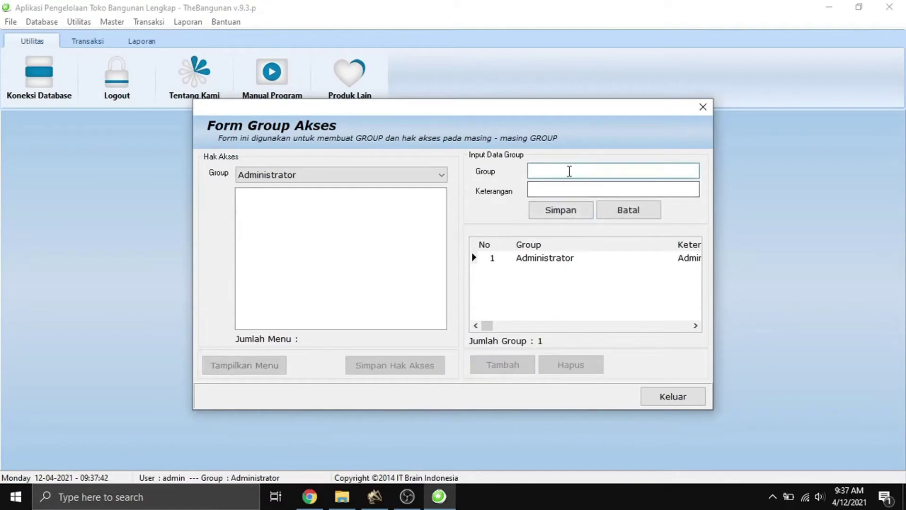
type("K")
type("ais")
key("BackSpace")
key("BackSpace")
type("s")
left_click(563, 185)
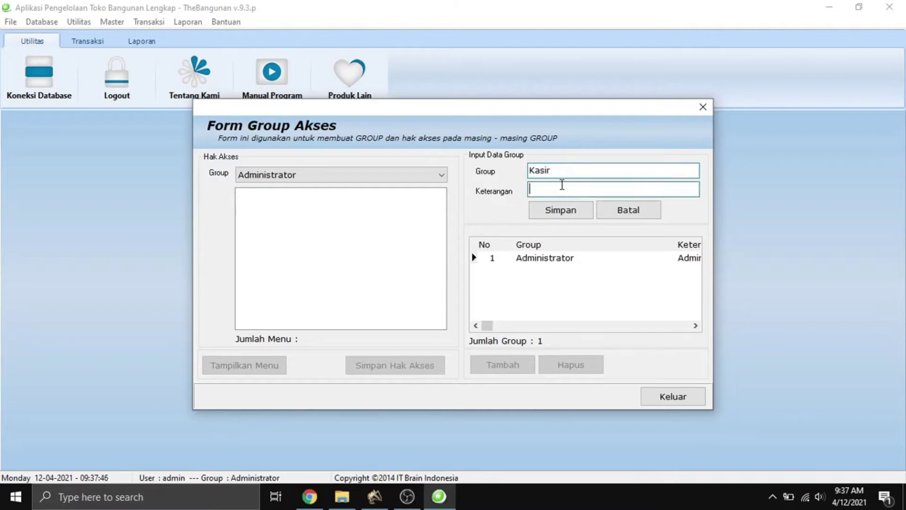
type("Kasir")
left_click(575, 214)
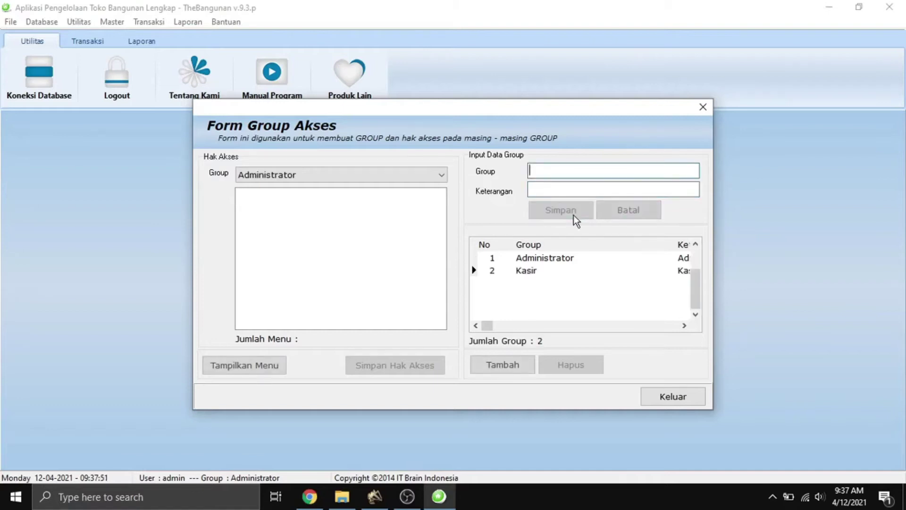
Select the Kasir group; deleting or changing the Administrator group is refused.
left_click(532, 272)
left_click(532, 257)
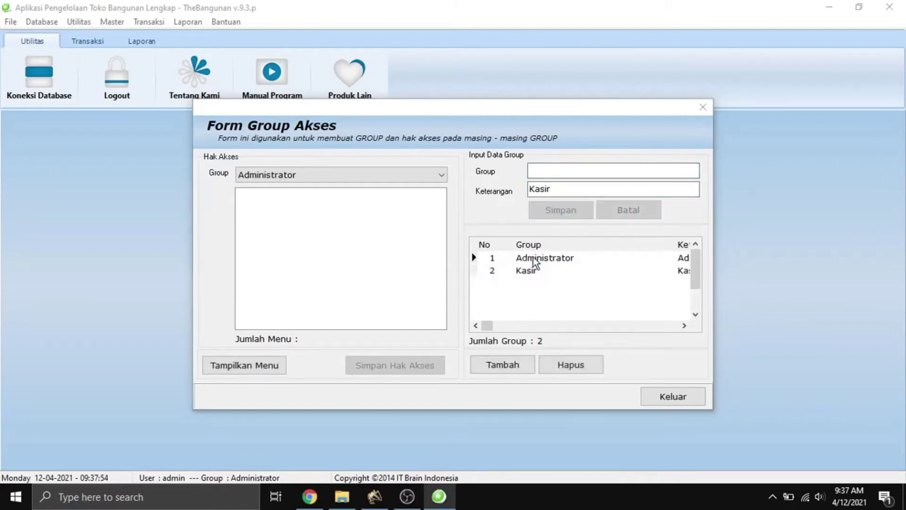
left_click(474, 277)
left_click(527, 272)
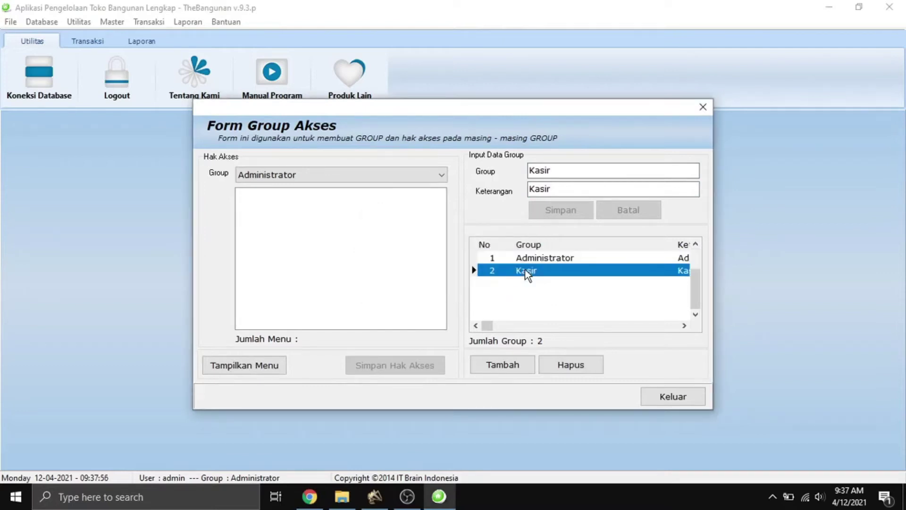
left_click(259, 370)
left_click(455, 278)
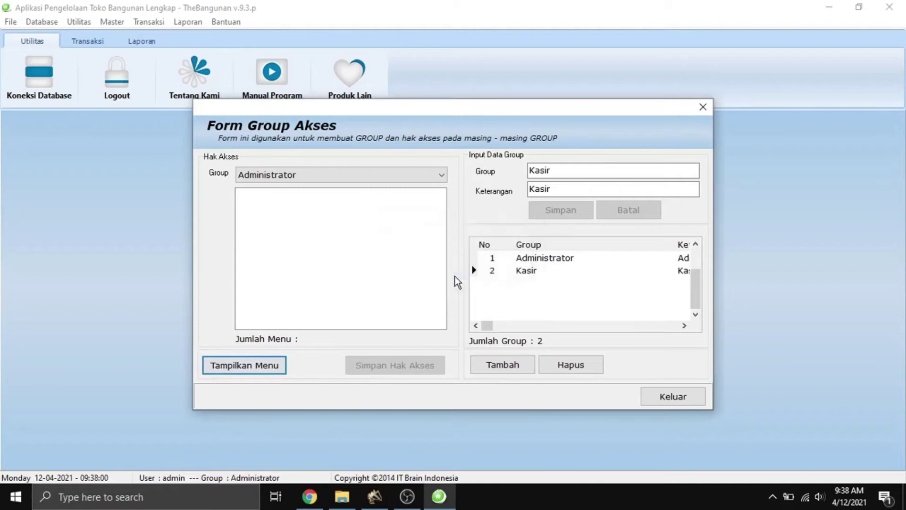
Select Kasir and display its menu access checklist.
left_click(398, 177)
left_click(292, 201)
left_click(258, 370)
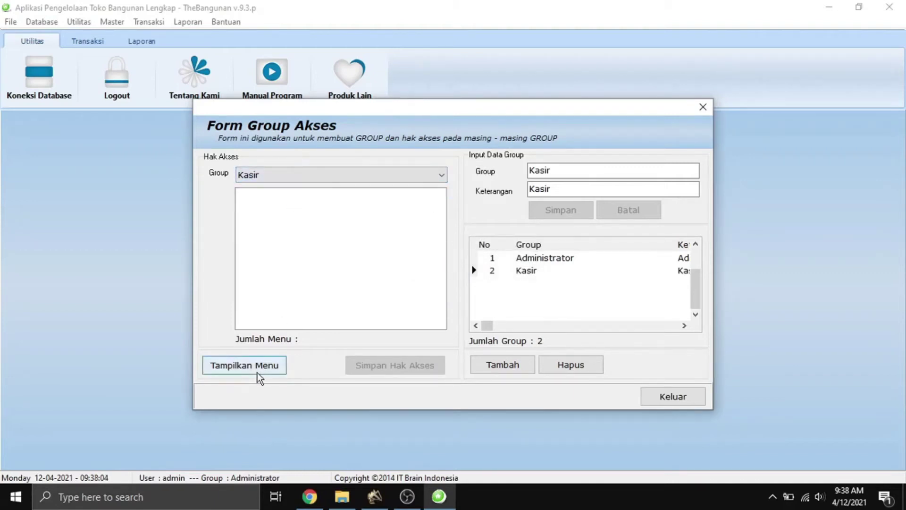
scroll(330, 283, "down", 10)
scroll(312, 264, "up", 10)
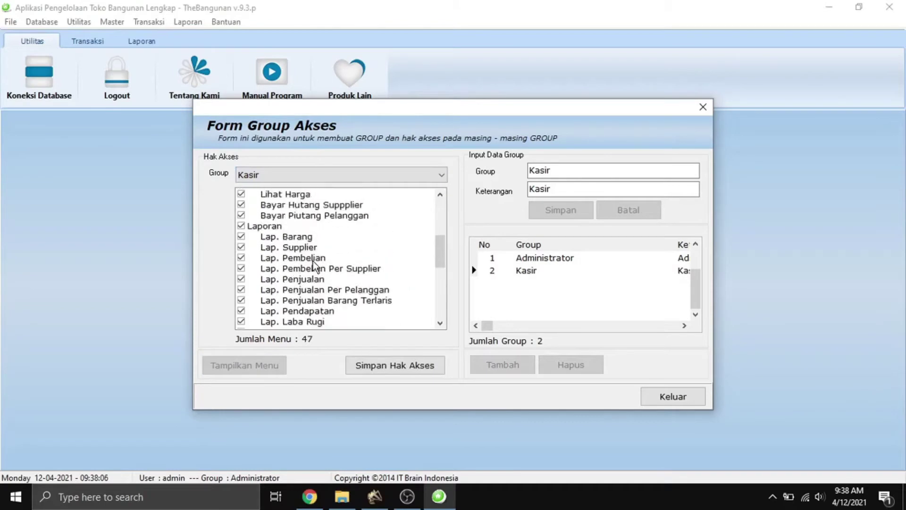
scroll(288, 283, "down", 2)
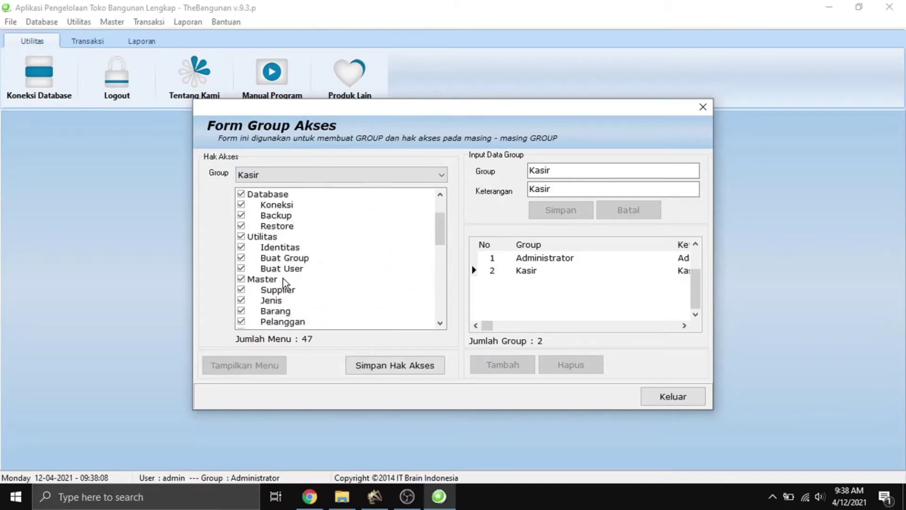
scroll(285, 285, "up", 2)
scroll(285, 286, "up", 1)
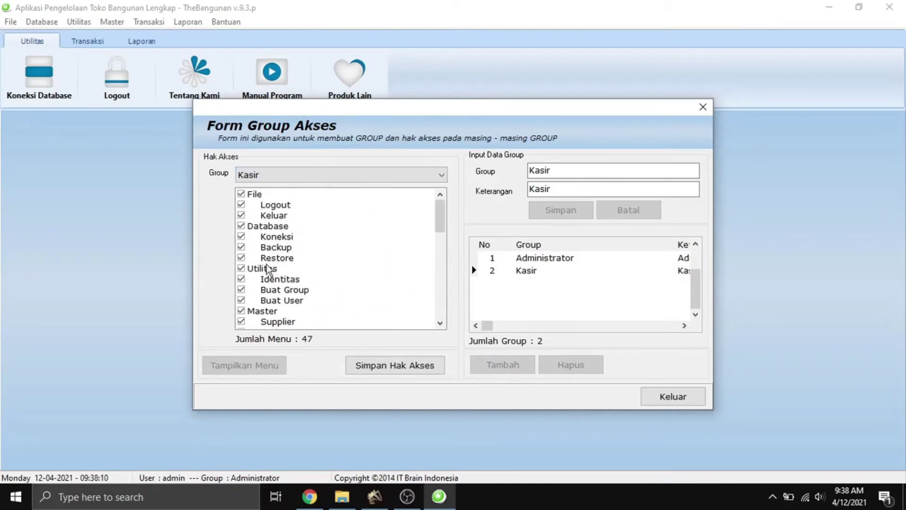
Untick the Database menu for Kasir, save the access rights, and close the form.
left_click(241, 226)
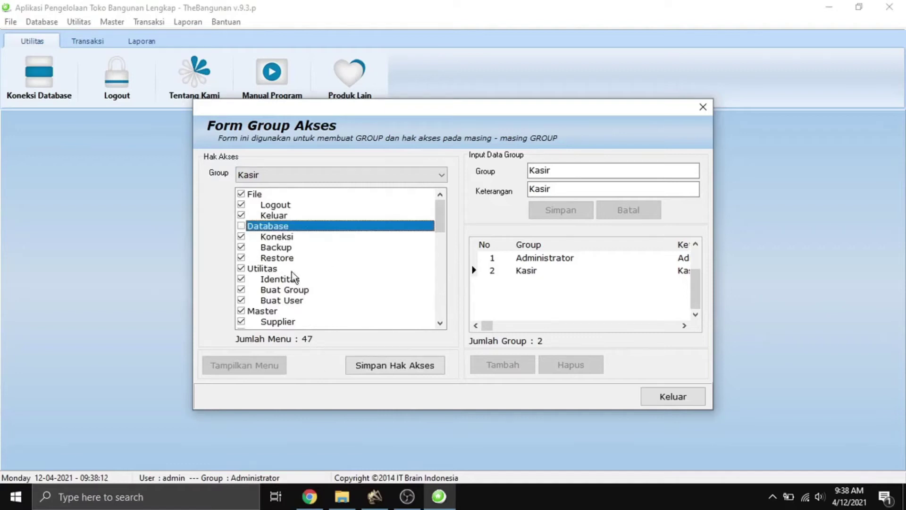
left_click(382, 366)
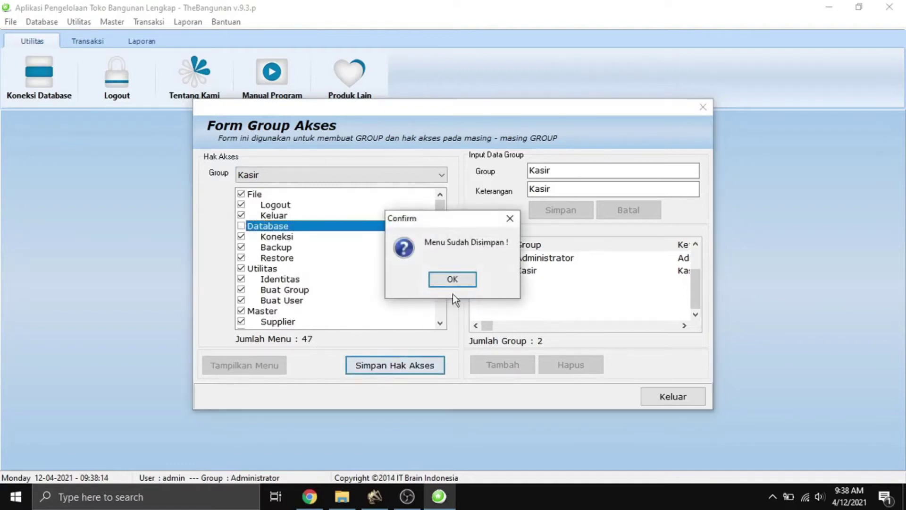
left_click(460, 278)
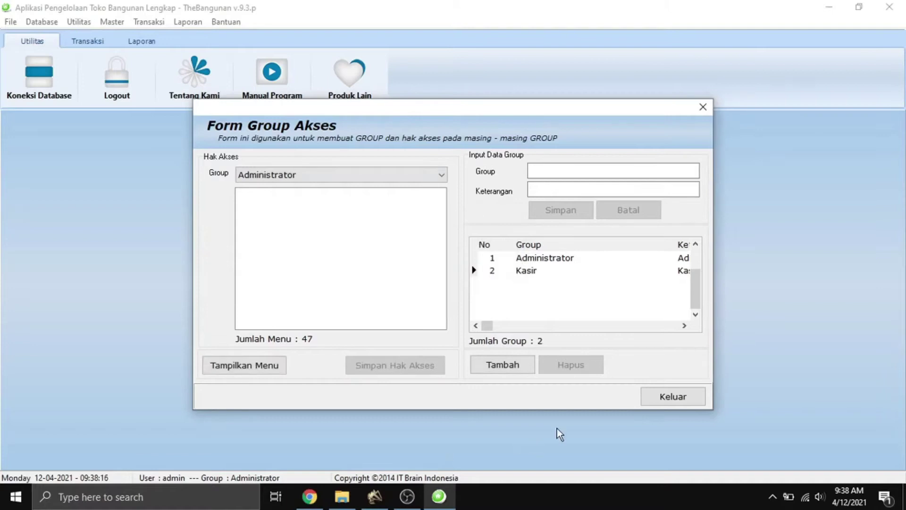
left_click(671, 405)
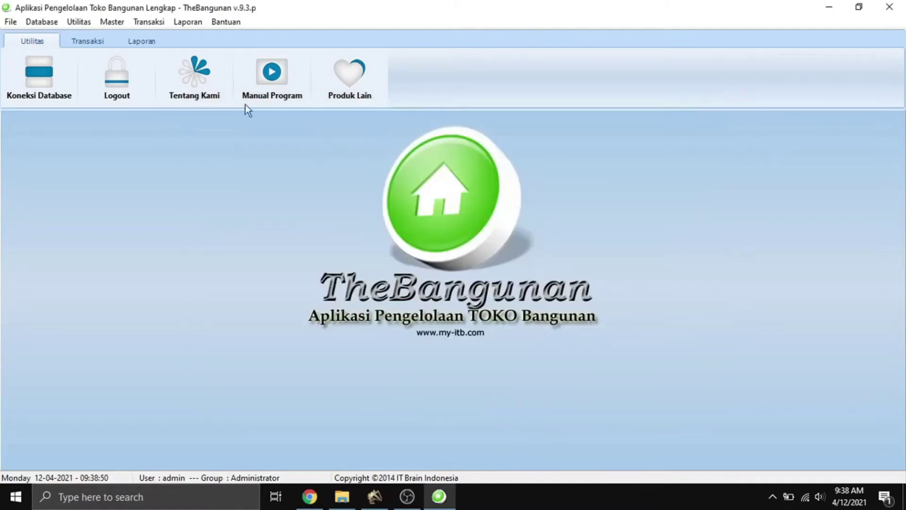
left_click(84, 24)
Open the user form and start a new user in the Kasir group.
left_click(114, 67)
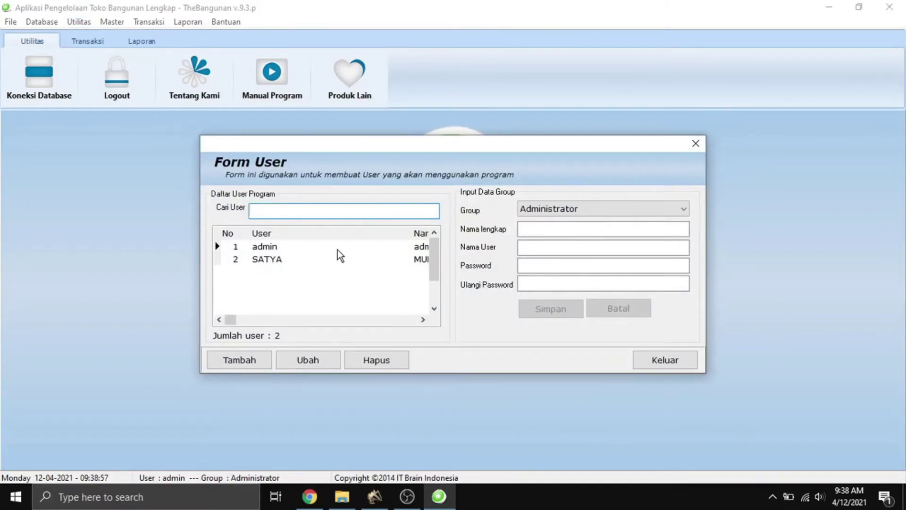
left_click(225, 359)
left_click(579, 215)
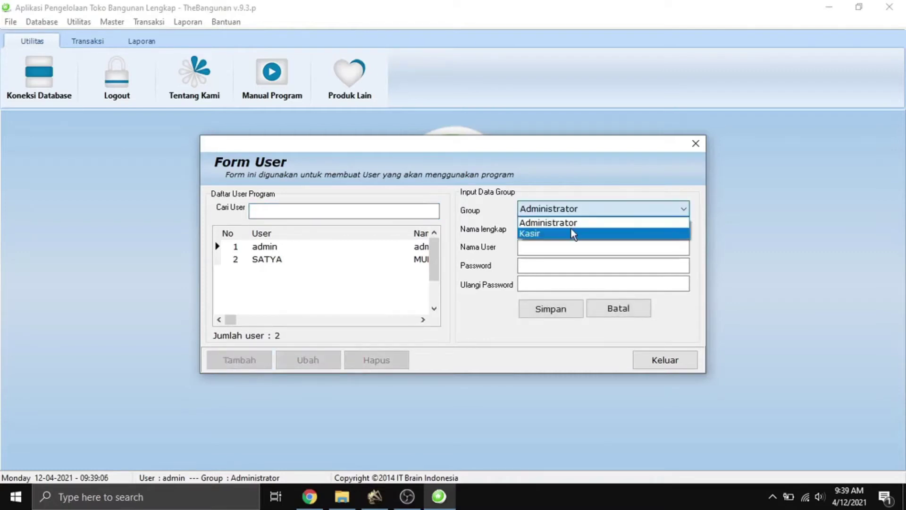
left_click(570, 232)
Enter full name 'T', login name 'Tes', the password and its confirmation, then save.
left_click(559, 229)
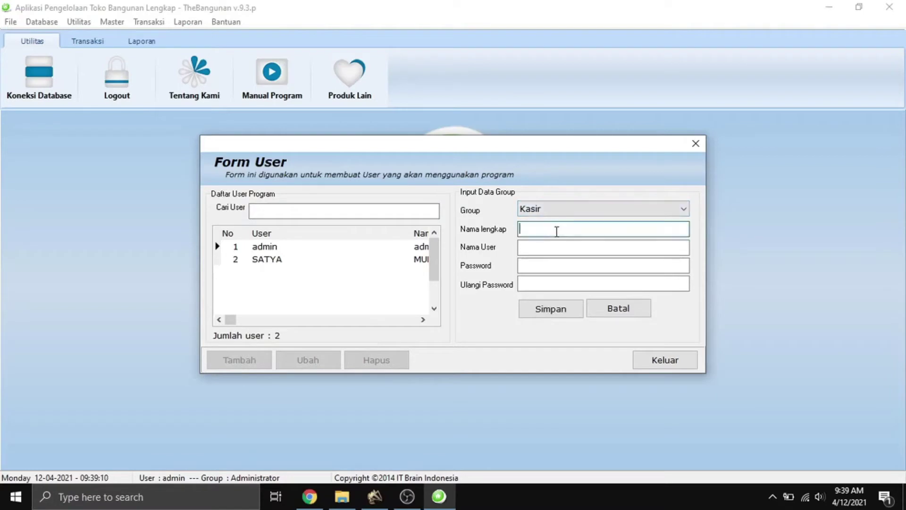
type("Tes")
left_click(551, 248)
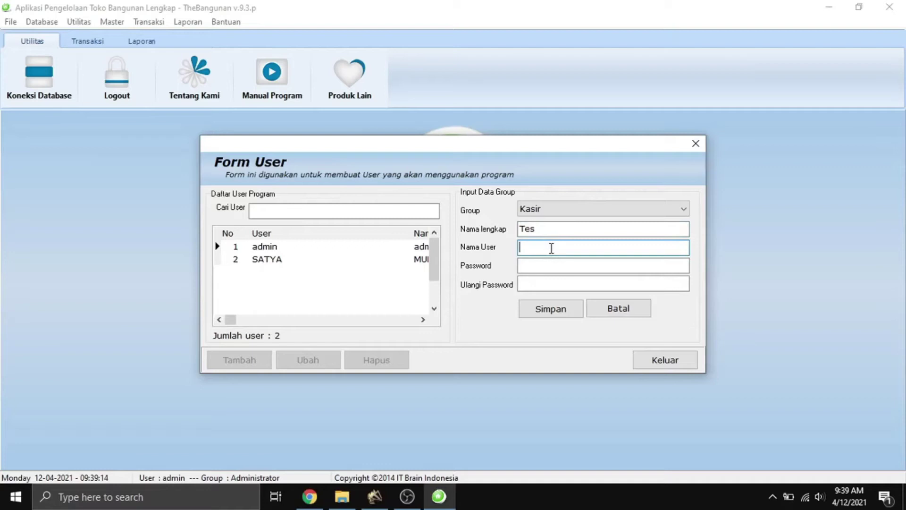
type("Tes")
left_click(558, 269)
type("###")
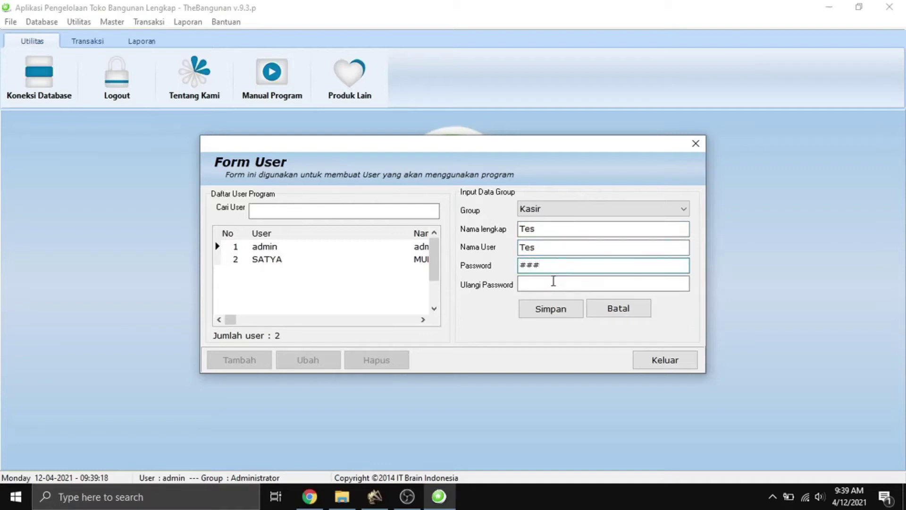
left_click(554, 283)
type("###")
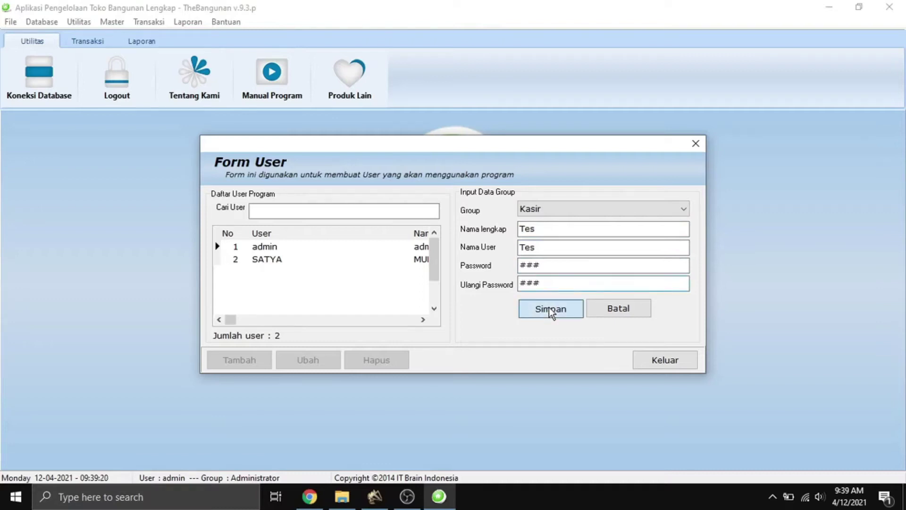
left_click(551, 310)
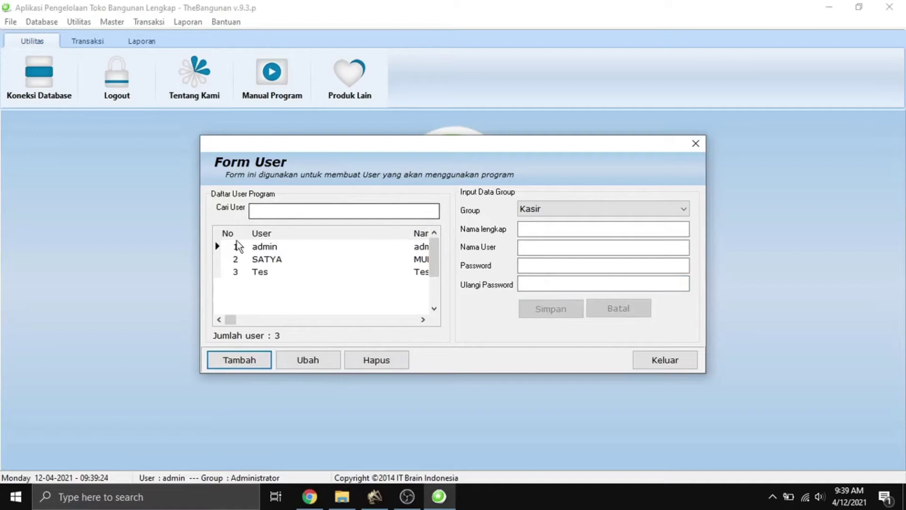
Review the new Tes user's record, then close the user form.
left_click_drag(256, 324, 230, 320)
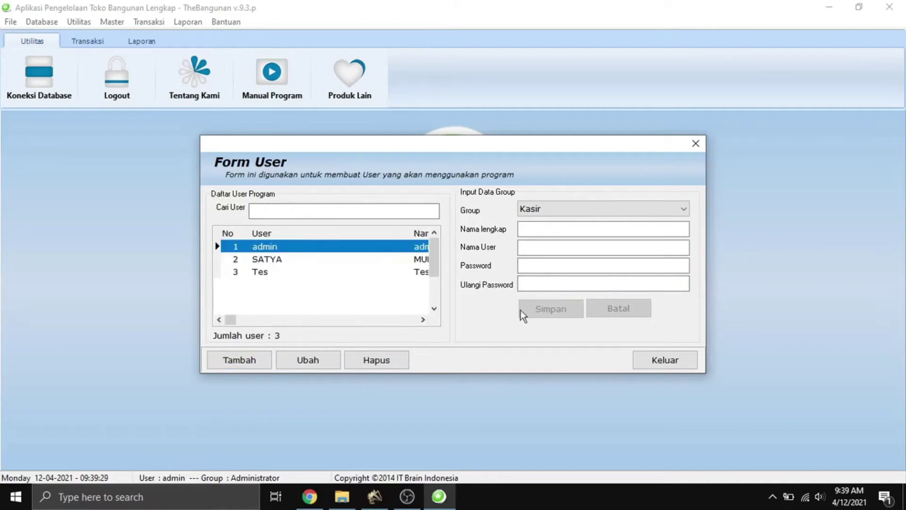
left_click(292, 270)
left_click(310, 361)
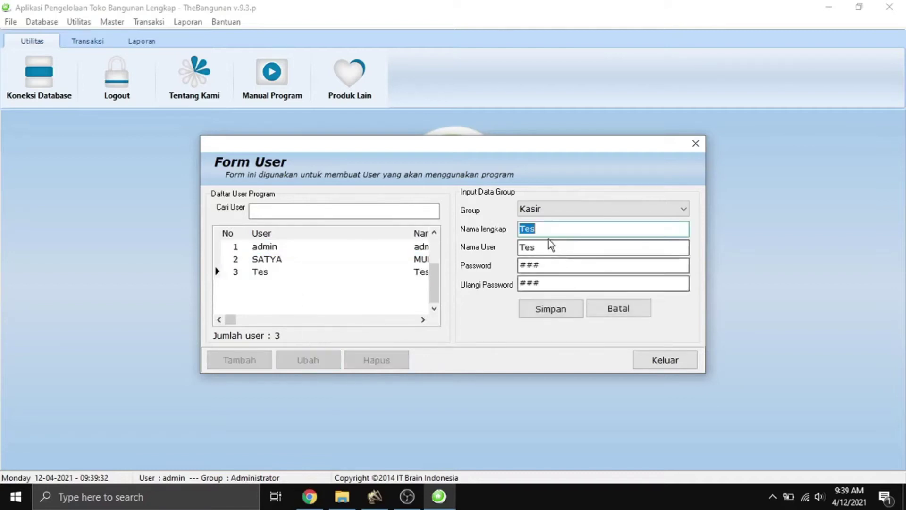
left_click(550, 284)
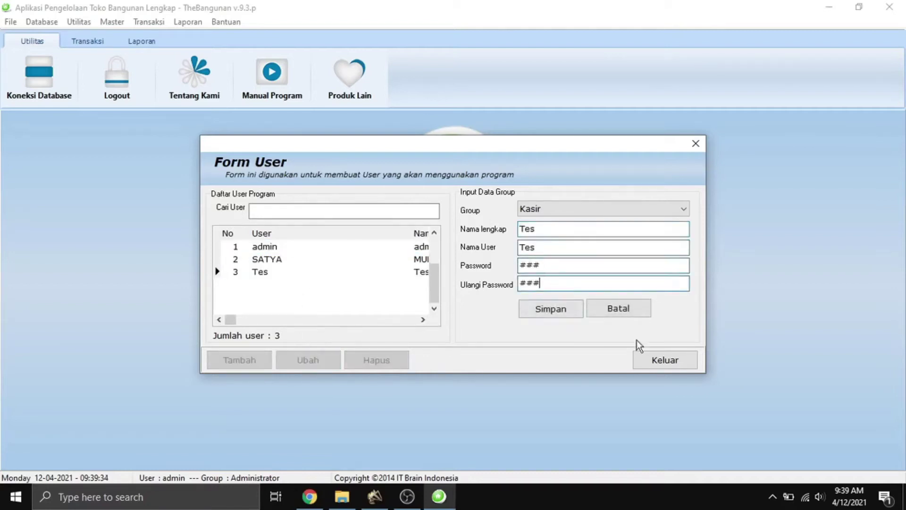
left_click(665, 362)
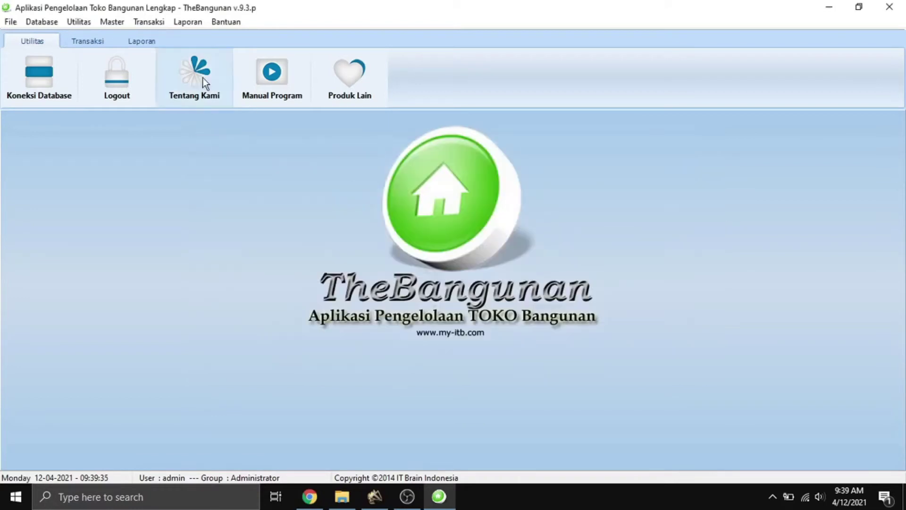
Start a new supplier record in Master > Supplier named 'PT Bahagia'.
left_click(109, 26)
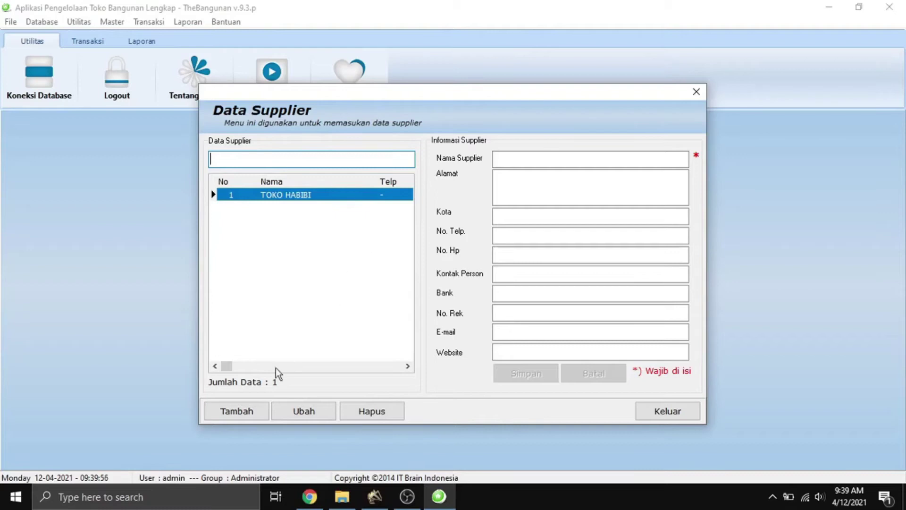
left_click(242, 411)
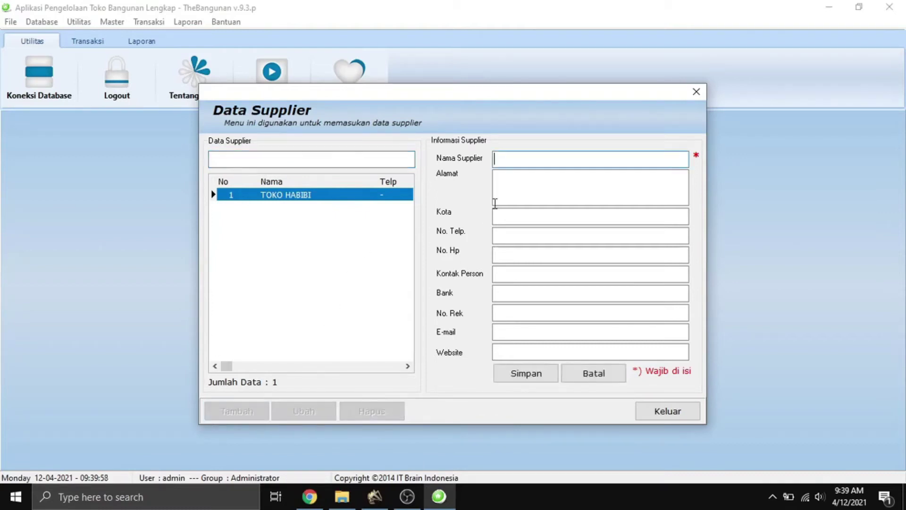
left_click(524, 185)
left_click(530, 166)
type("PT  Bahagia")
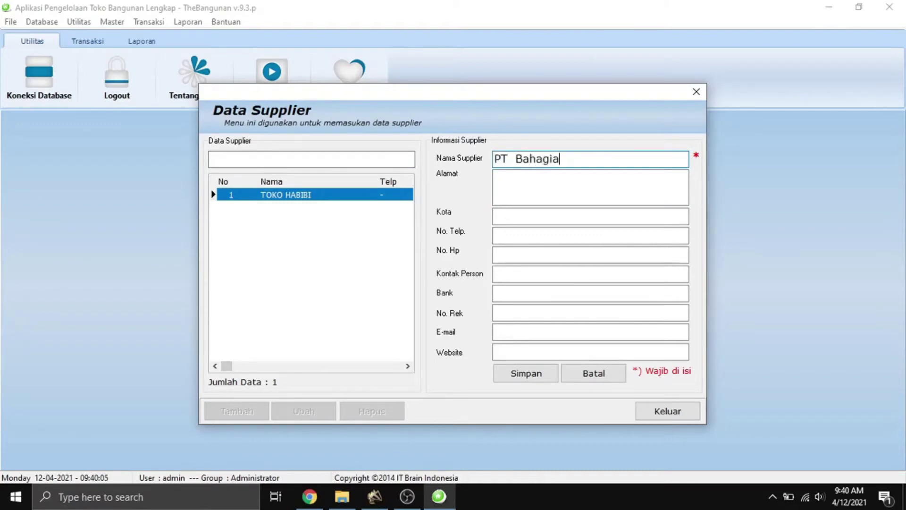
Enter the address 'Indonesaia' and save supplier PT Bahagia.
left_click(536, 192)
left_click(532, 214)
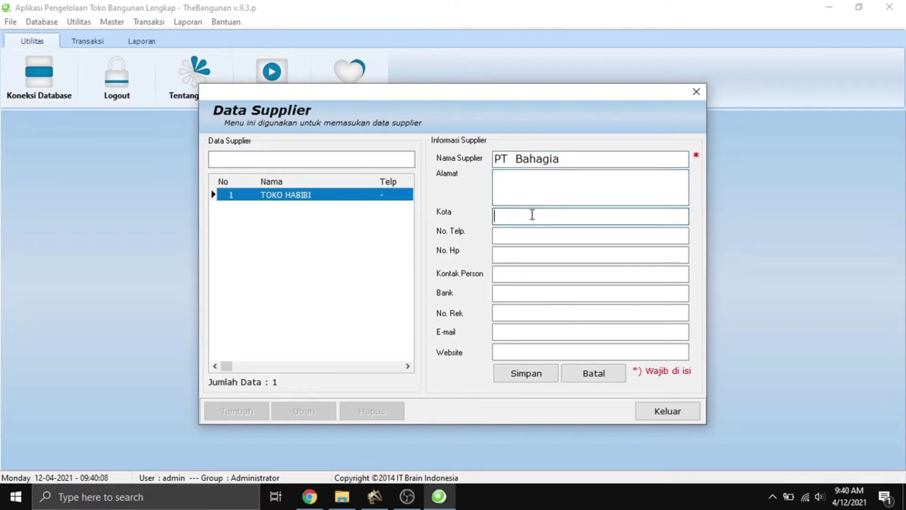
left_click(529, 232)
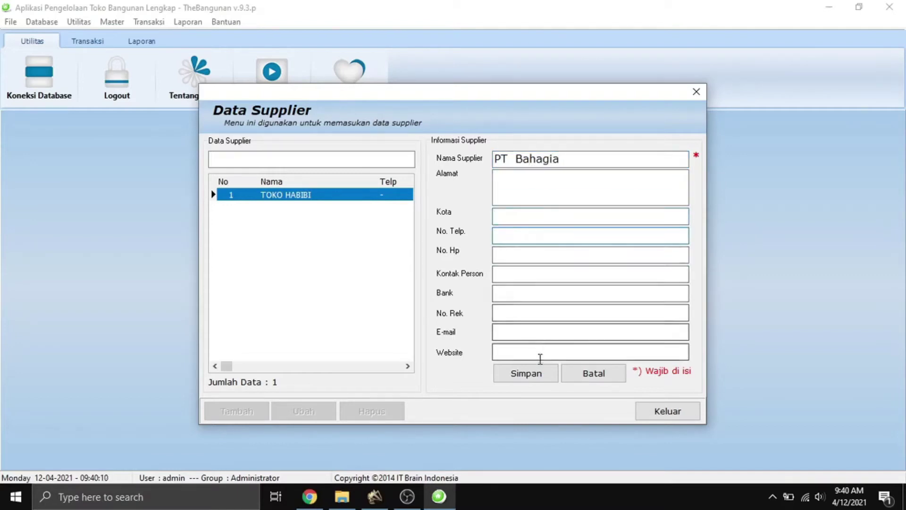
left_click(531, 194)
type("Indonesa")
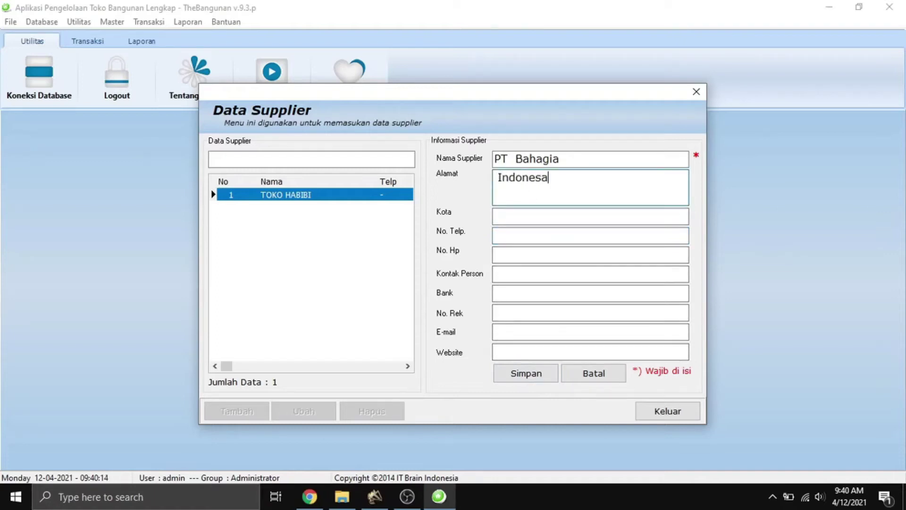
key("BackSpace")
type("ia")
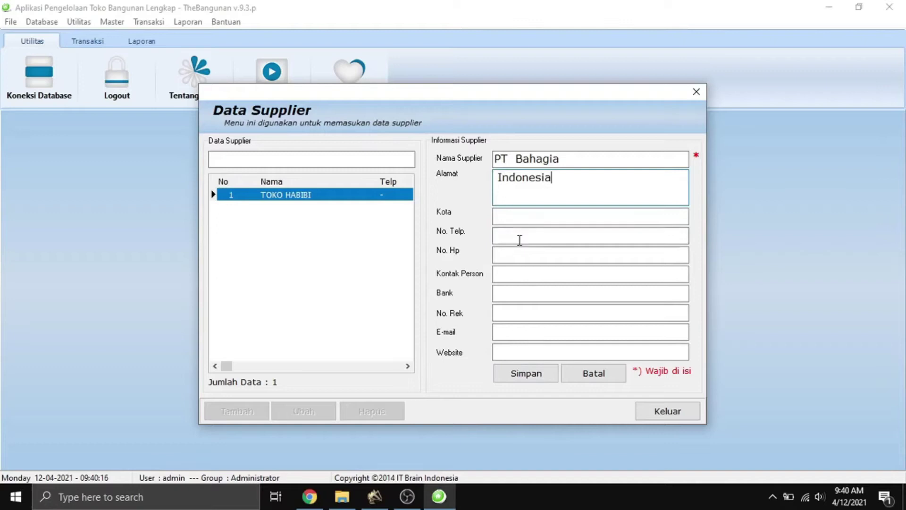
left_click(531, 373)
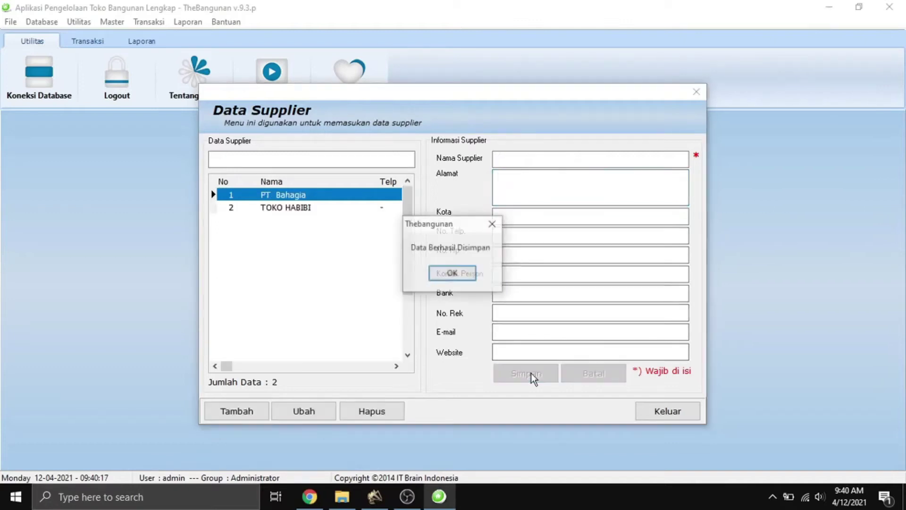
left_click(436, 271)
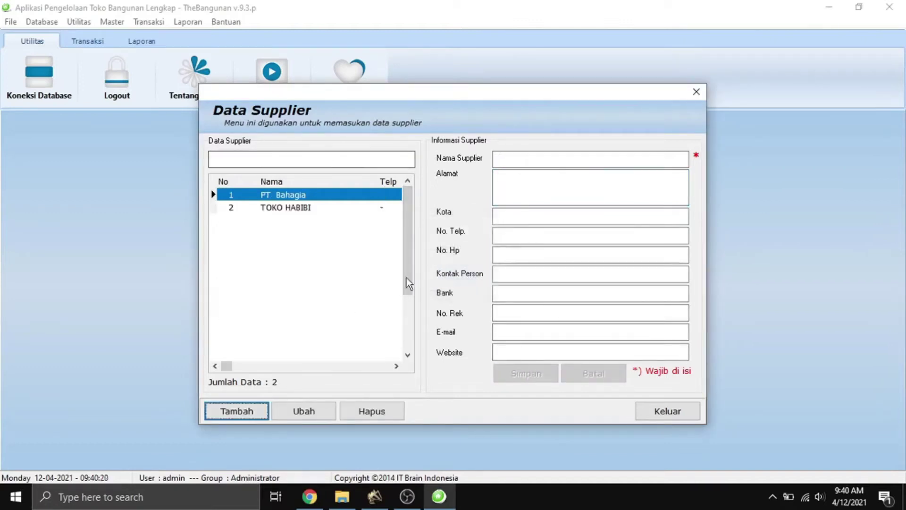
Review supplier TOKO HABIBI without changes and close the supplier form.
mouse_move(227, 366)
left_mouse_down()
mouse_move(370, 361)
mouse_move(227, 367)
left_mouse_up()
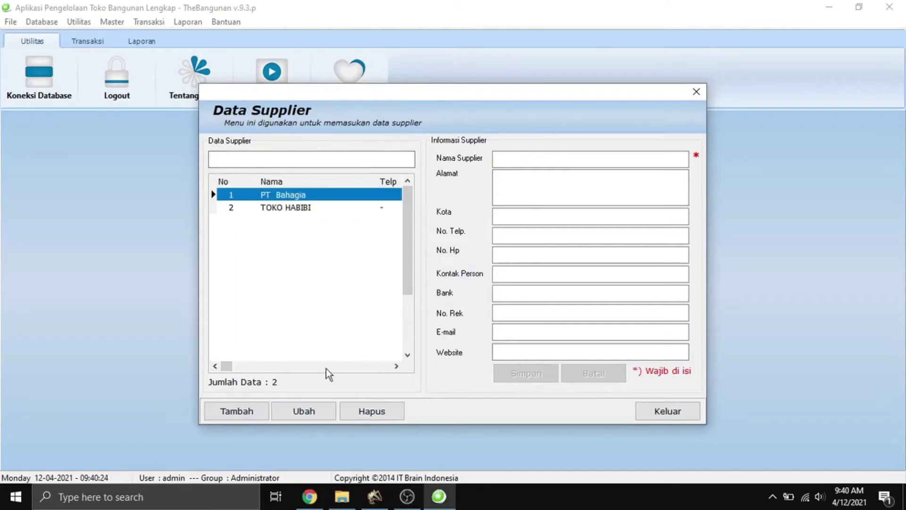
left_click(296, 209)
left_click(295, 199)
left_click(296, 208)
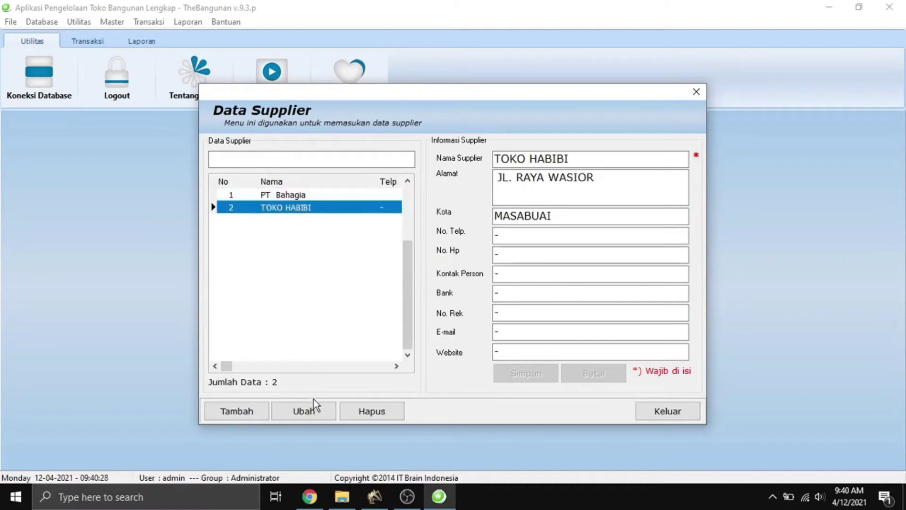
left_click(313, 412)
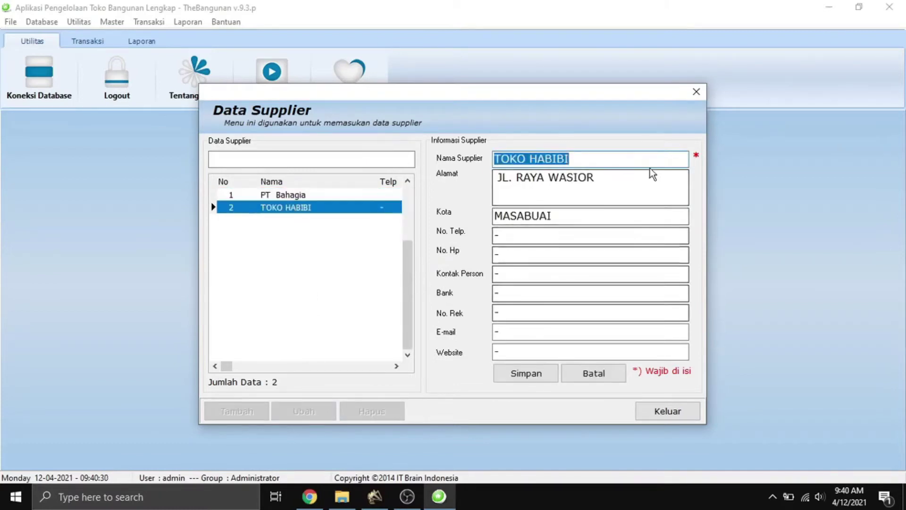
left_click(616, 377)
left_click(668, 408)
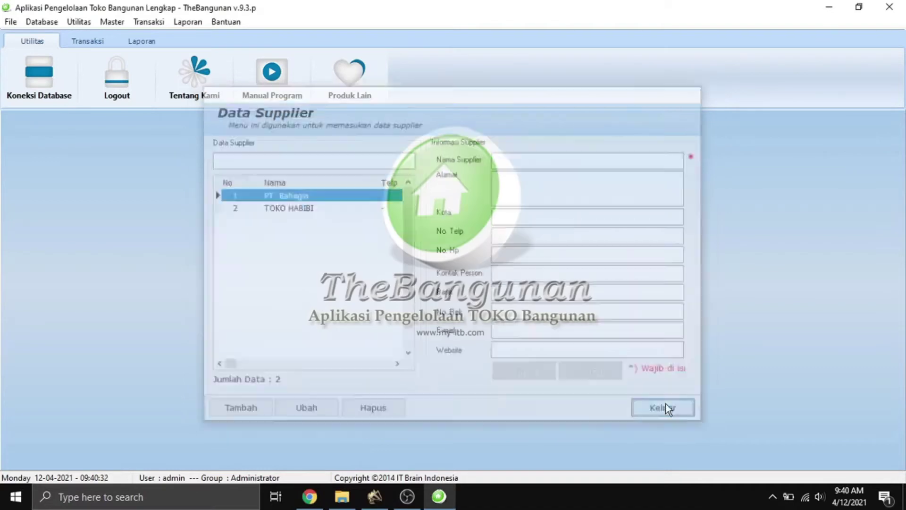
left_click(114, 22)
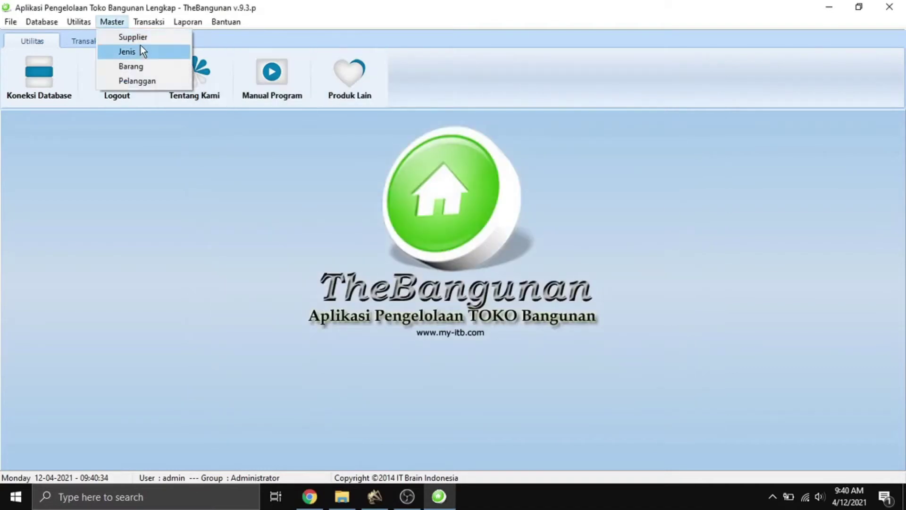
Start a new item type named Logam in the Jenis Barang form.
left_click(140, 50)
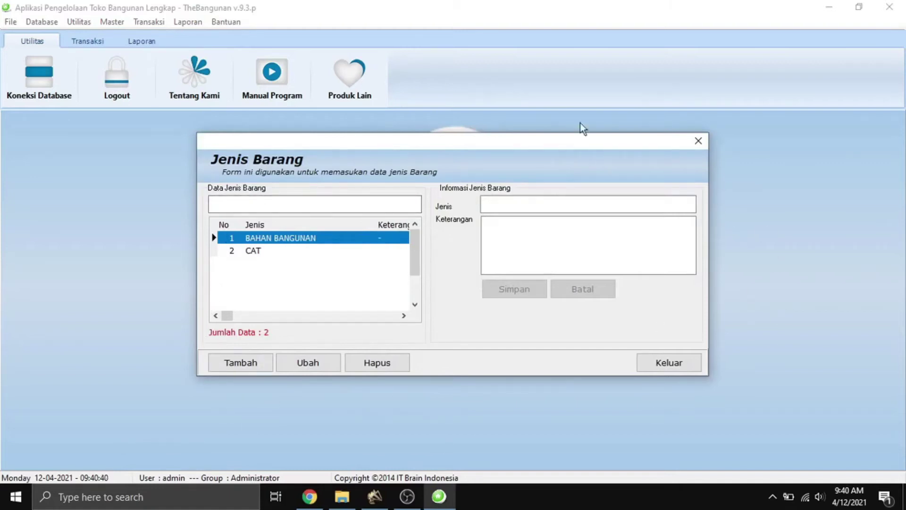
left_click(248, 361)
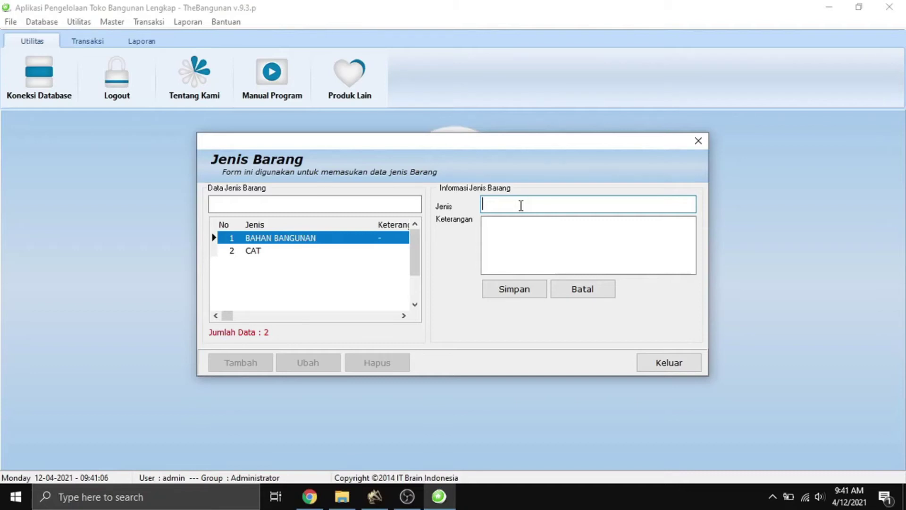
type("B")
key("BackSpace")
type("Logam")
Describe Logam as items made of metal and save it.
left_click(526, 228)
type("Besi")
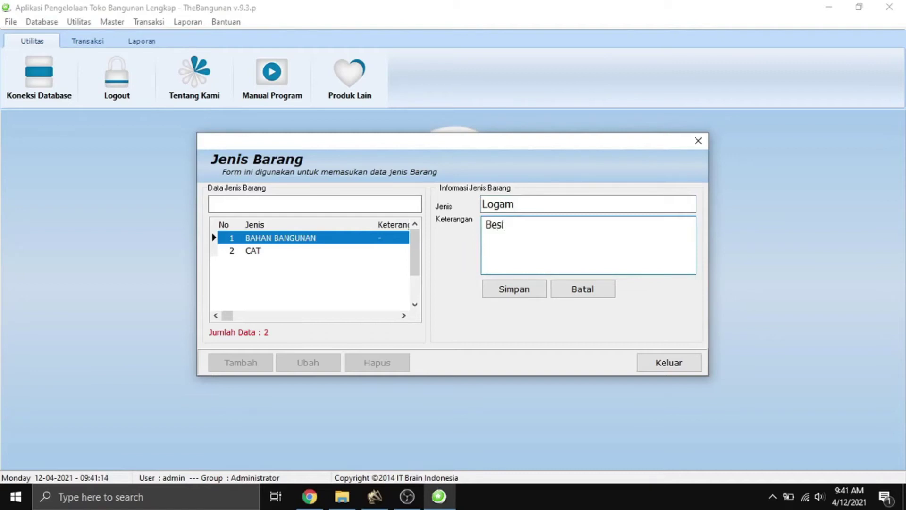
type("-bes")
key("BackSpace")
key("BackSpace")
key("BackSpace")
key("BackSpace")
key("BackSpace")
key("BackSpace")
key("BackSpace")
key("BackSpace")
type("barang yang ter")
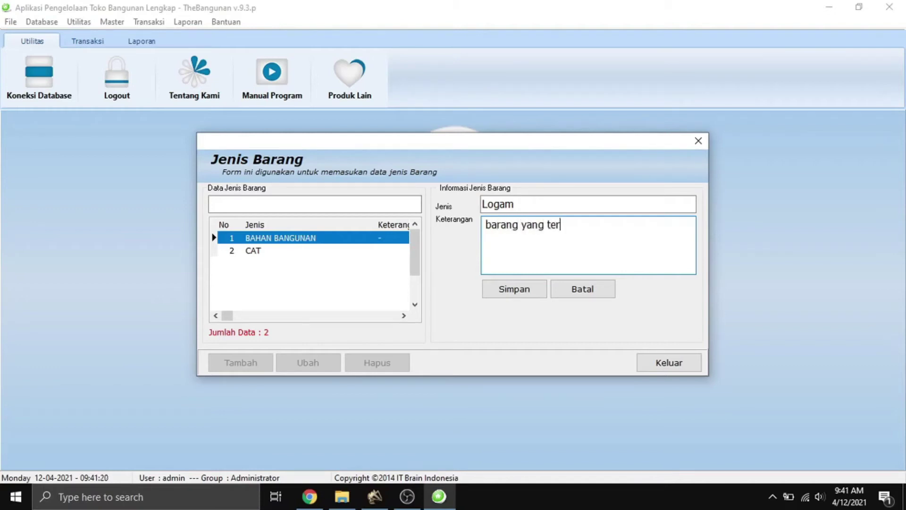
type("buat dari ologam")
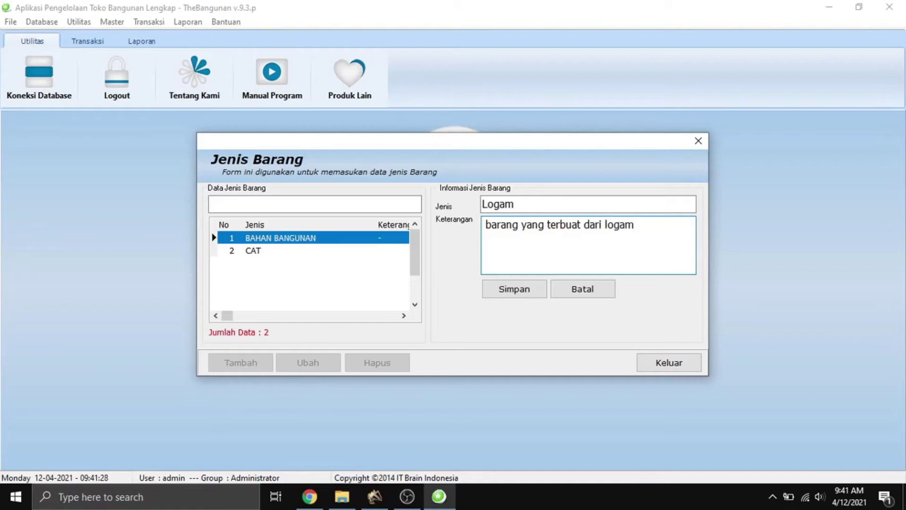
left_click(503, 293)
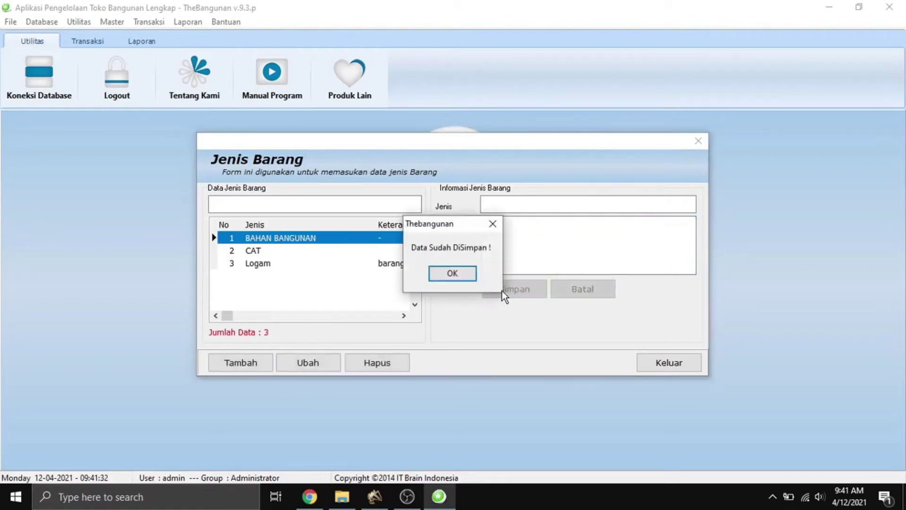
left_click(444, 275)
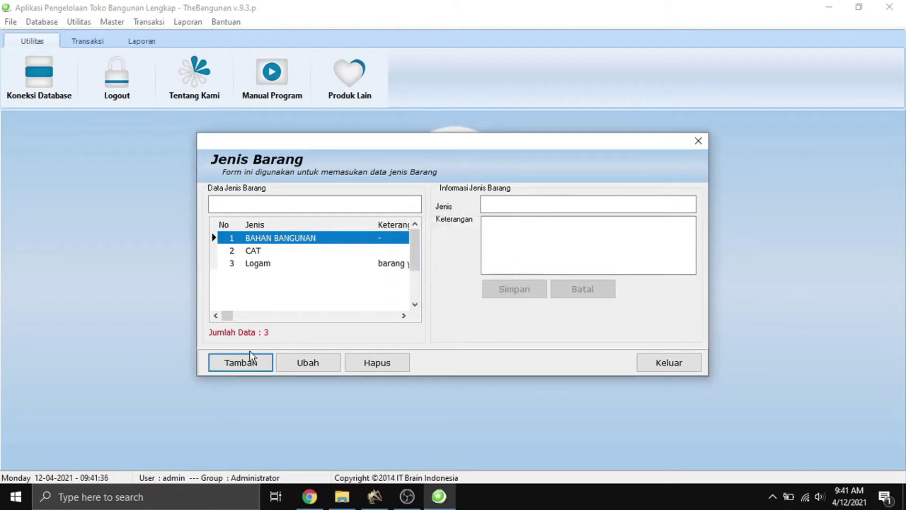
Add and save item type Atap, then close the item types form.
left_click(247, 368)
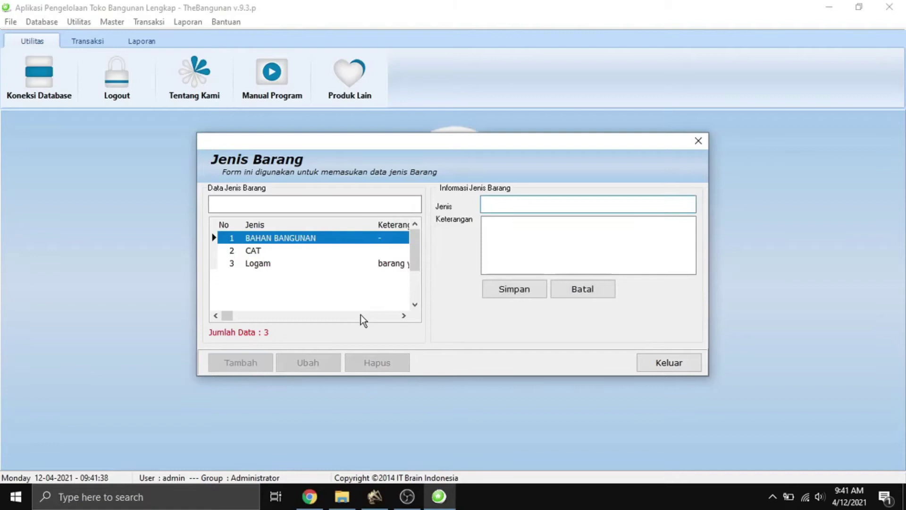
type("Atap")
left_click(518, 238)
left_click(521, 293)
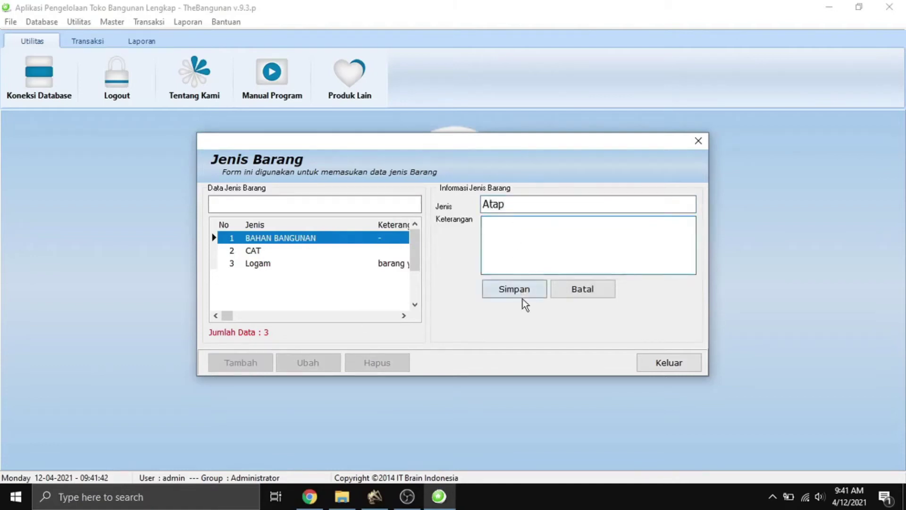
left_click(463, 275)
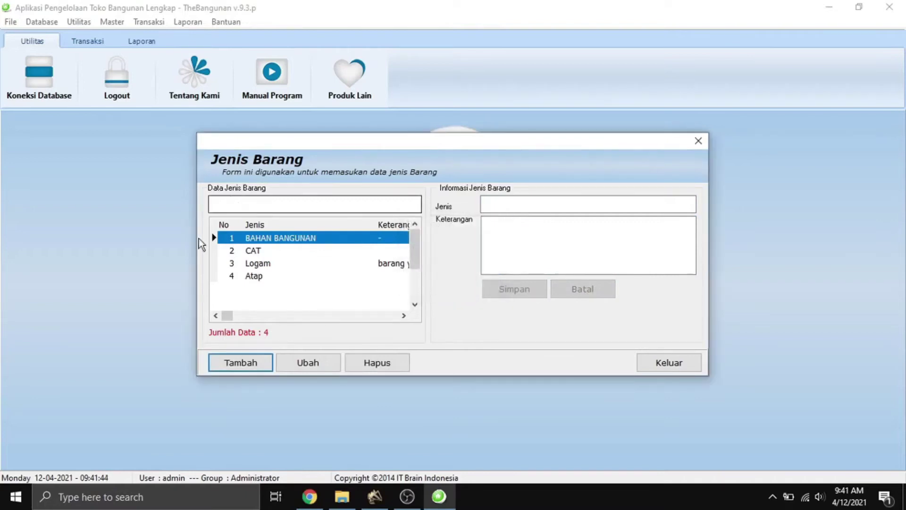
left_click_drag(228, 315, 397, 316)
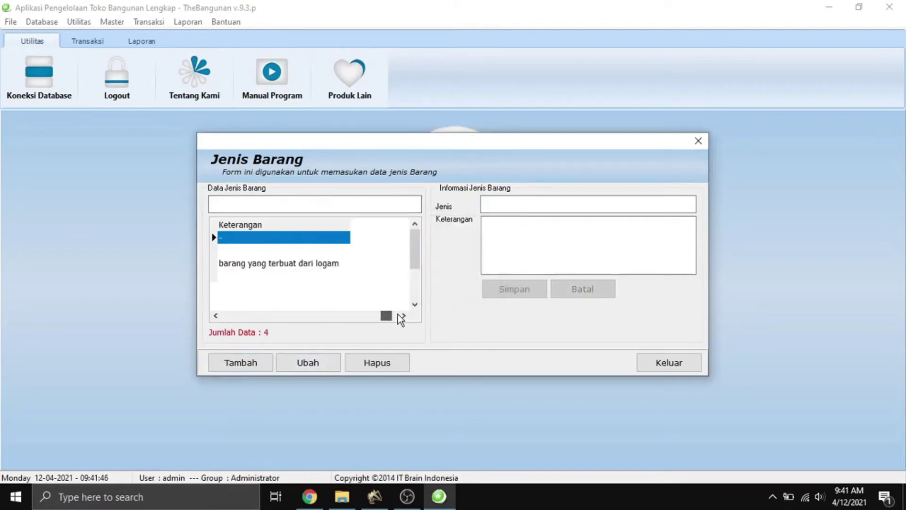
left_click(664, 362)
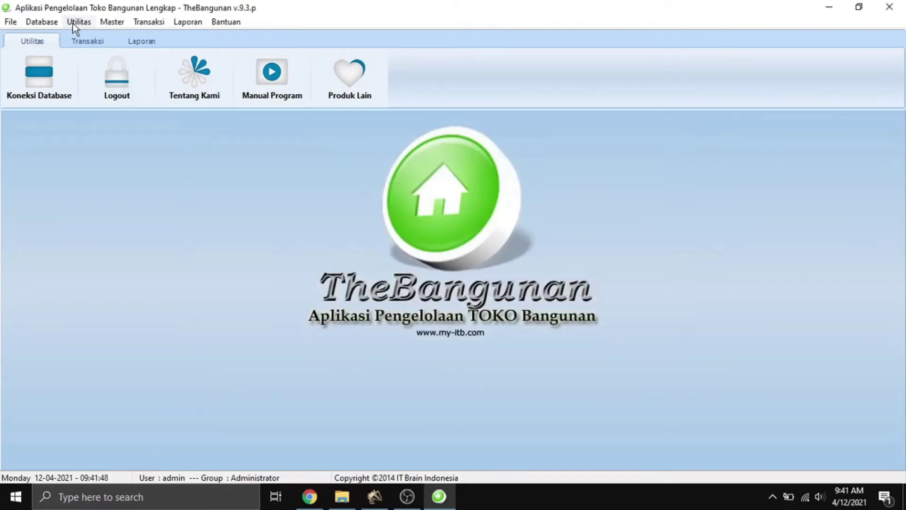
Open the Barang item form and set the item type to Atap.
left_click(123, 24)
left_click(137, 66)
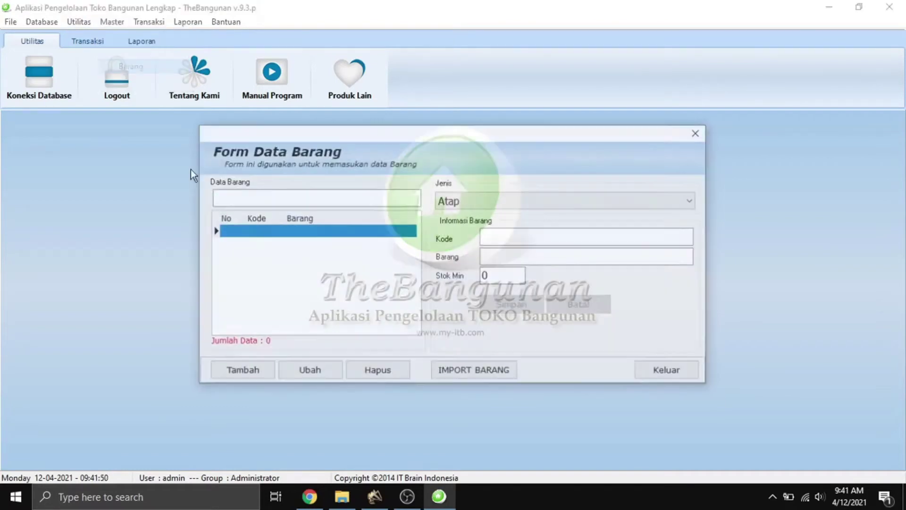
left_click(503, 200)
left_click(498, 229)
left_click(494, 203)
left_click(488, 241)
left_click(492, 203)
scroll(491, 227, "up", 1)
left_click(480, 216)
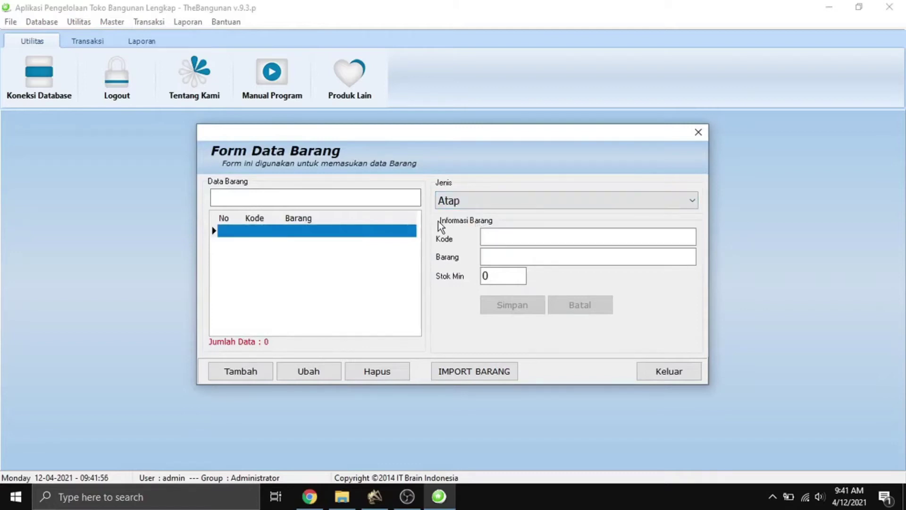
left_click(491, 199)
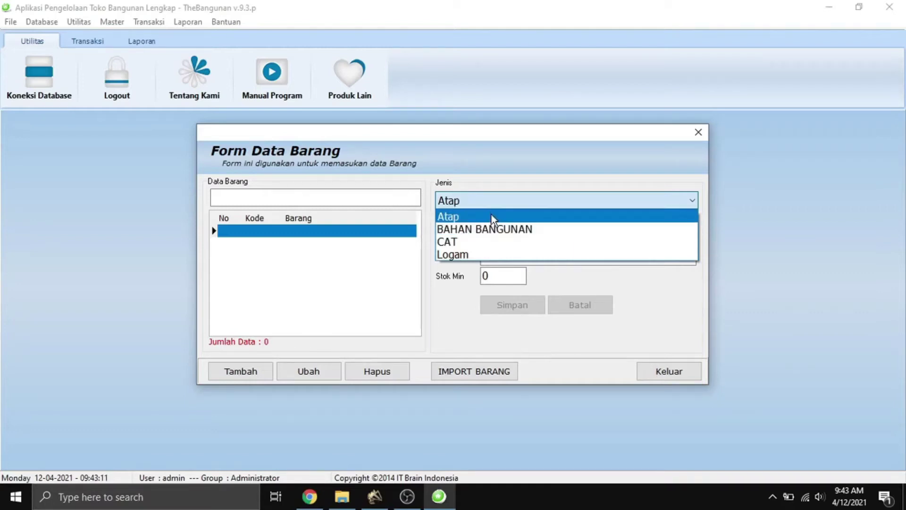
left_click(490, 217)
Add item atl1 'Atap Tanah Liat' with minimum stock 100 and save it.
left_click(244, 373)
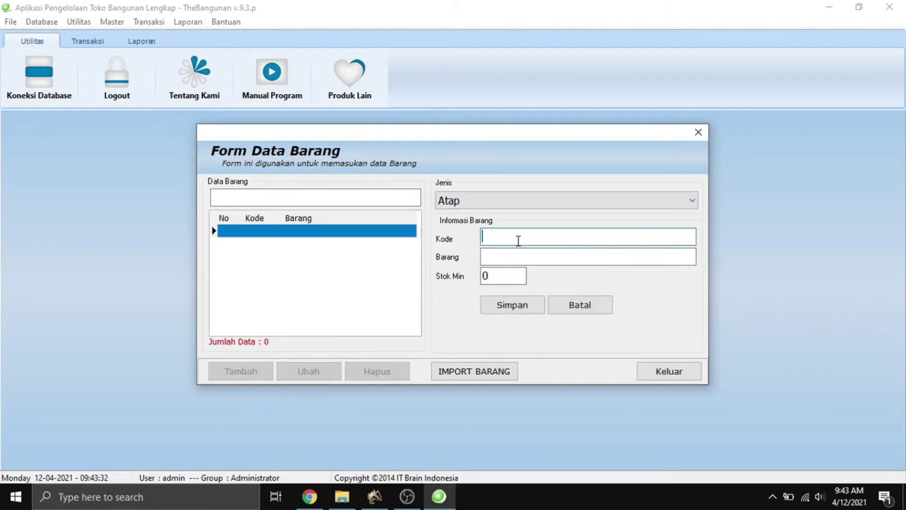
type("atl1")
left_click(524, 263)
type("Atap Tanah Loa")
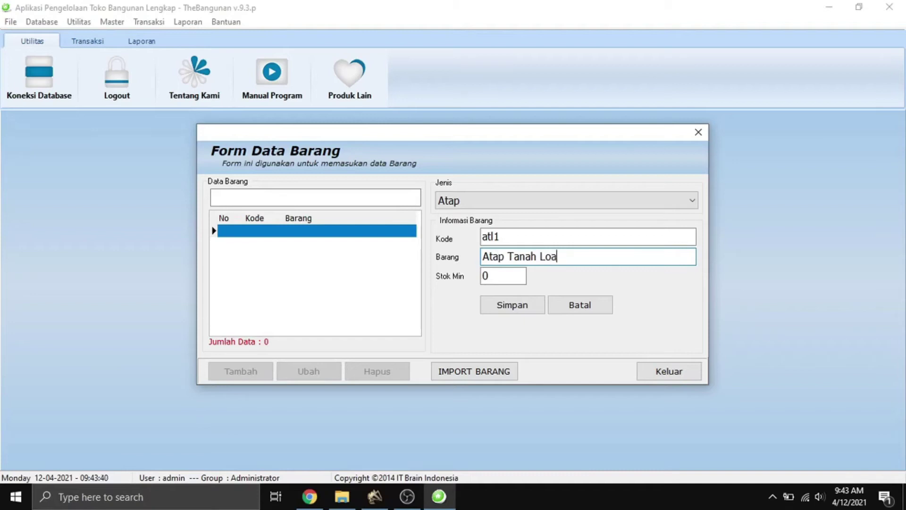
key("BackSpace")
type("iat")
key("Tab")
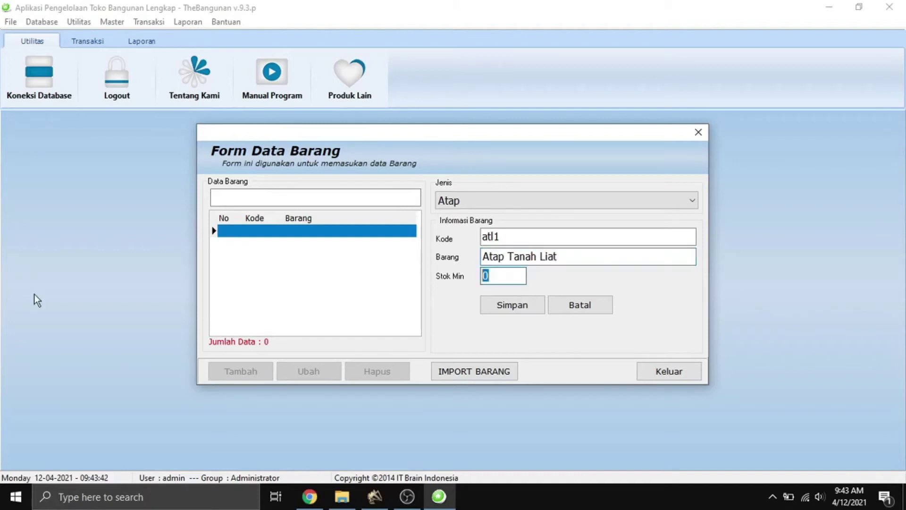
type("100")
left_click(496, 310)
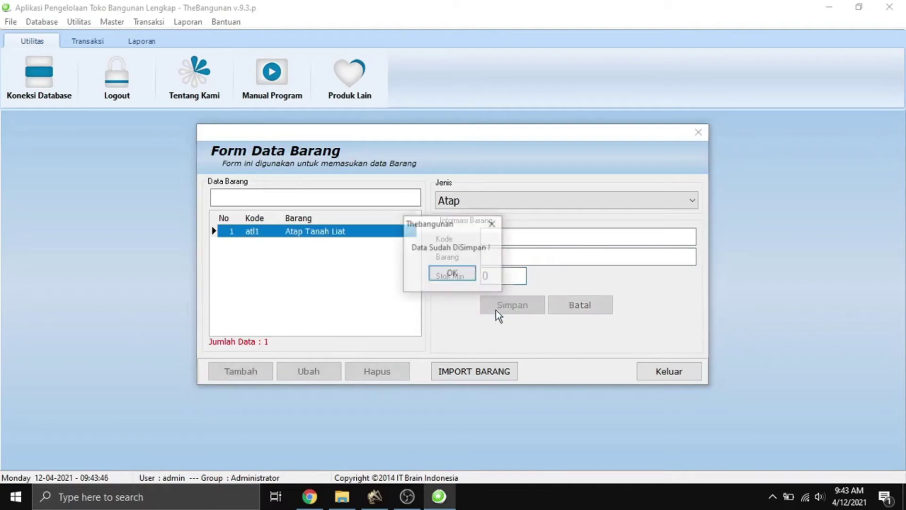
left_click(461, 274)
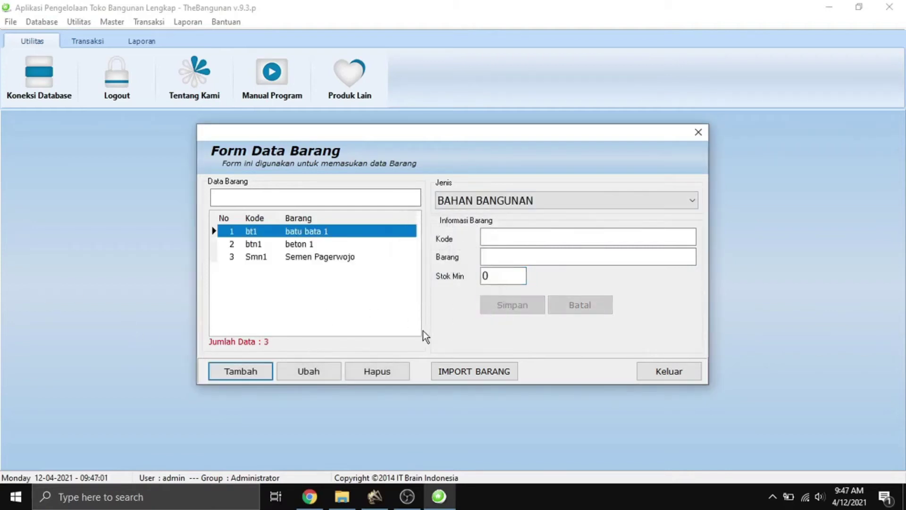
Choose the Template Excel\Data Barang workbook for importing items.
left_click(484, 371)
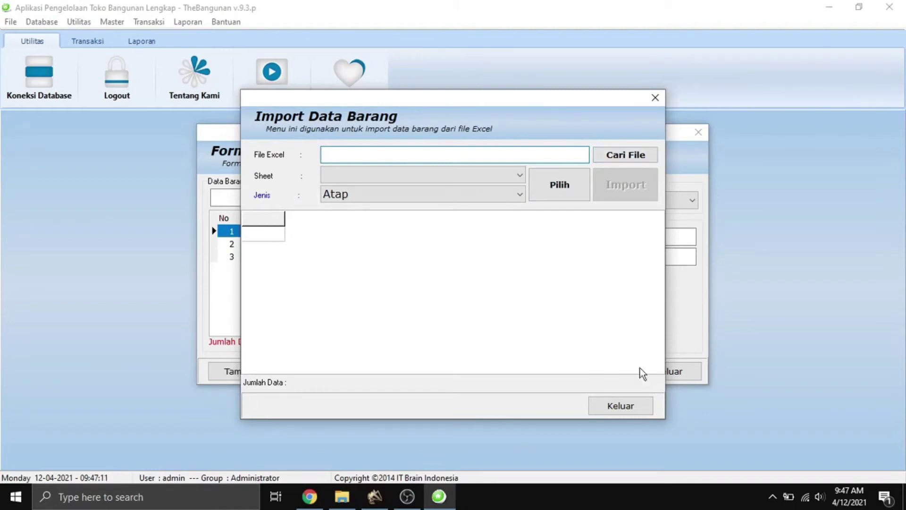
left_click(635, 155)
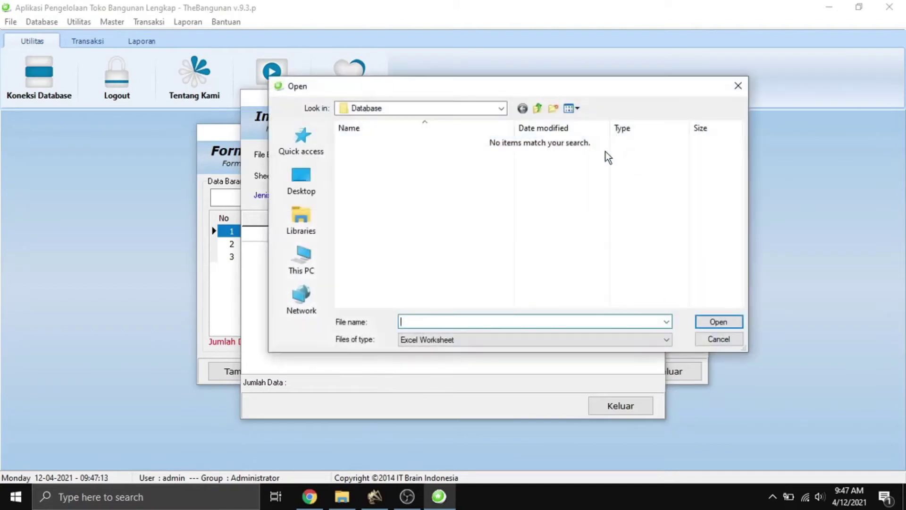
left_click(537, 109)
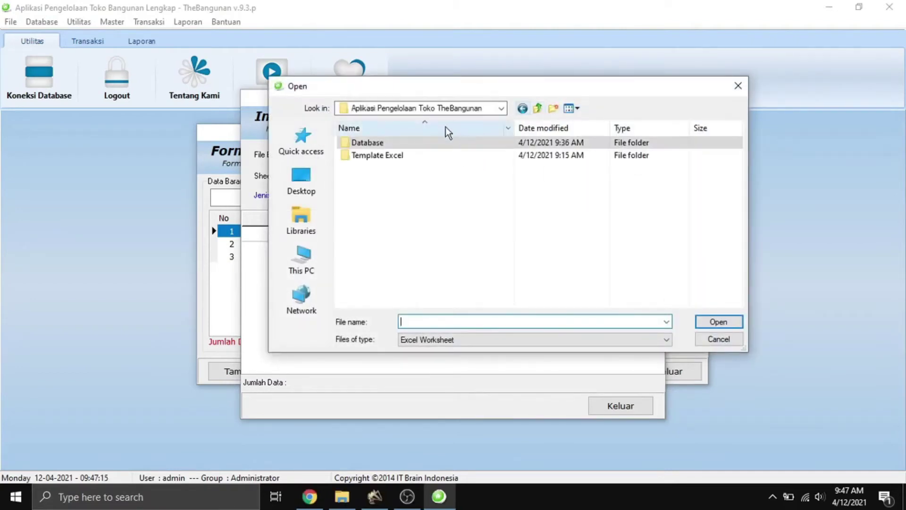
double_click(412, 154)
left_click(411, 146)
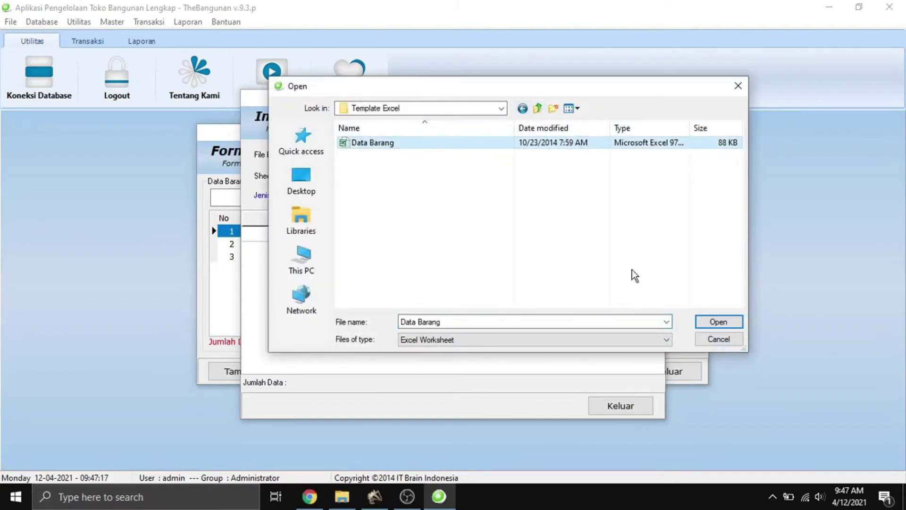
left_click(718, 322)
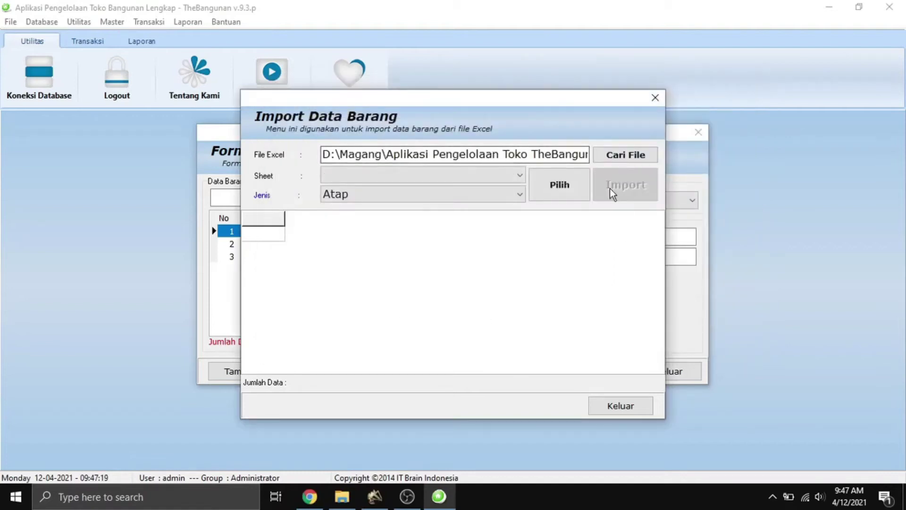
Preview the barang$ sheet's three rows, then close both item forms without importing.
left_click(494, 180)
left_click(425, 201)
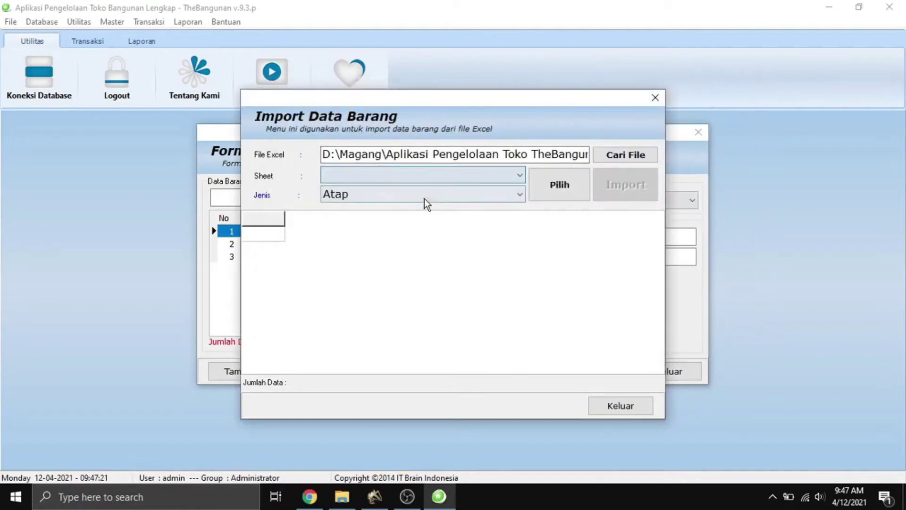
left_click(439, 178)
left_click(394, 194)
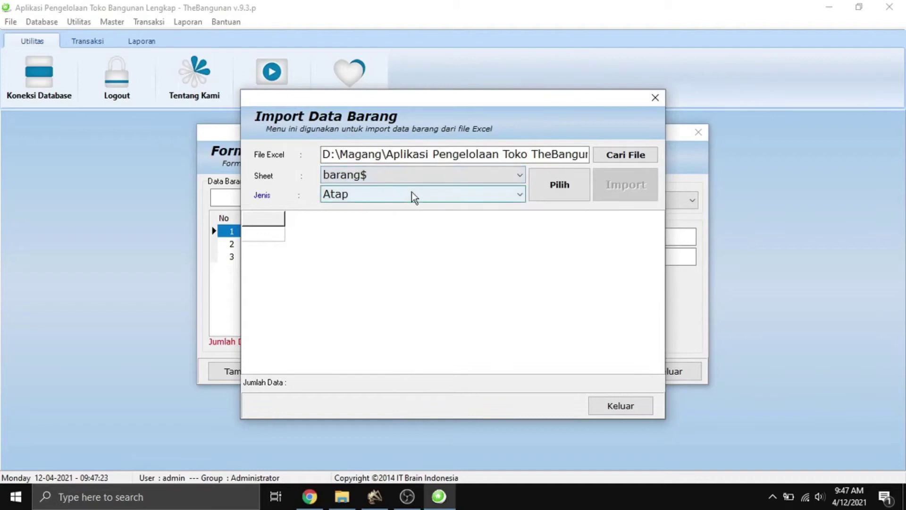
left_click(552, 191)
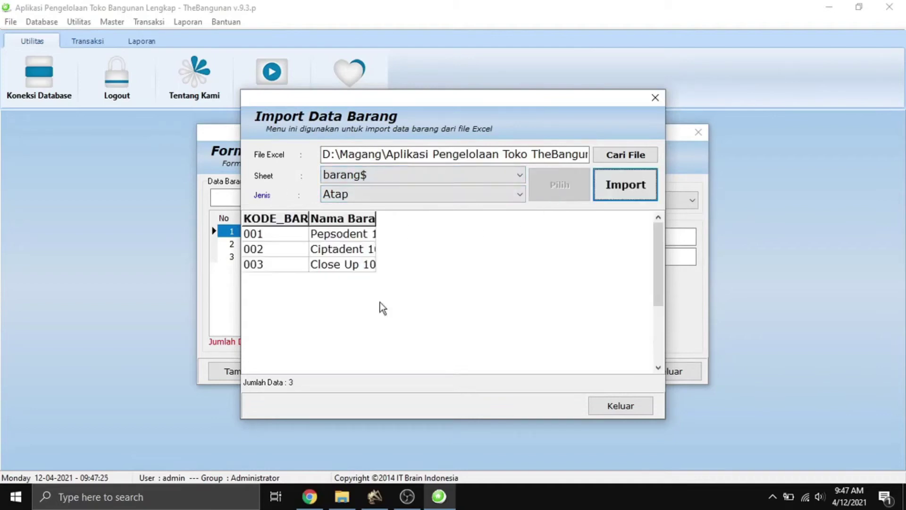
left_click(636, 405)
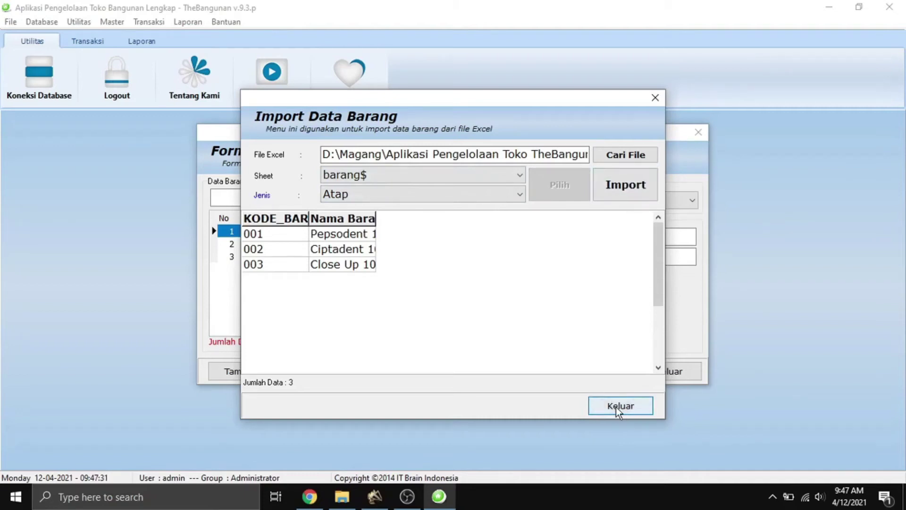
left_click(617, 406)
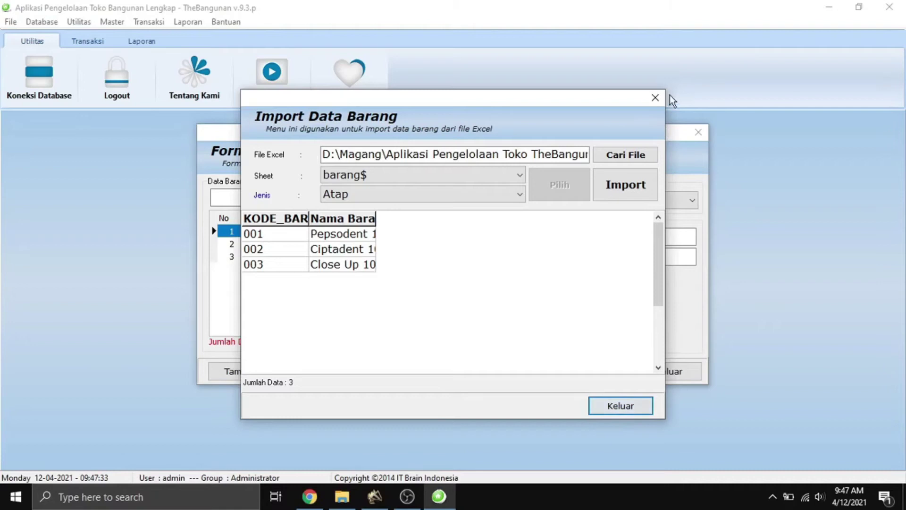
left_click(657, 371)
Save a new customer with code bd, the customer's name and address Indonesia.
left_click(109, 22)
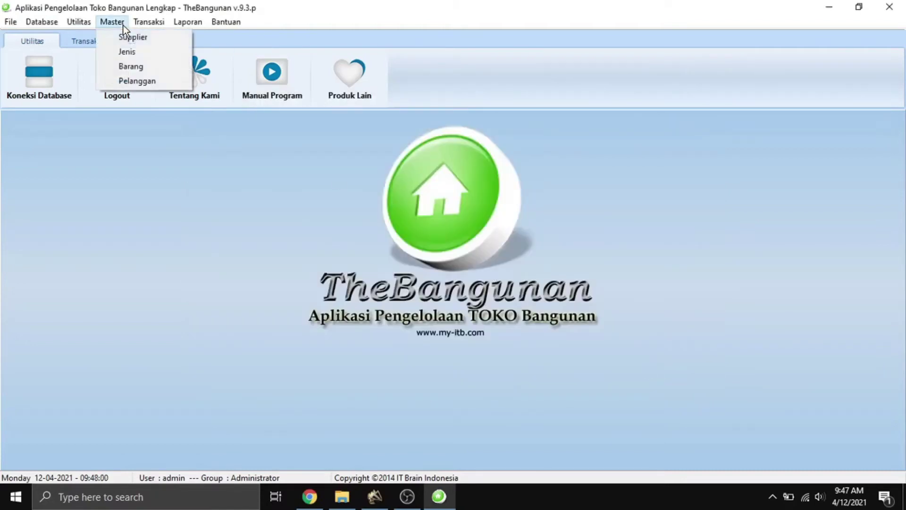
left_click(142, 80)
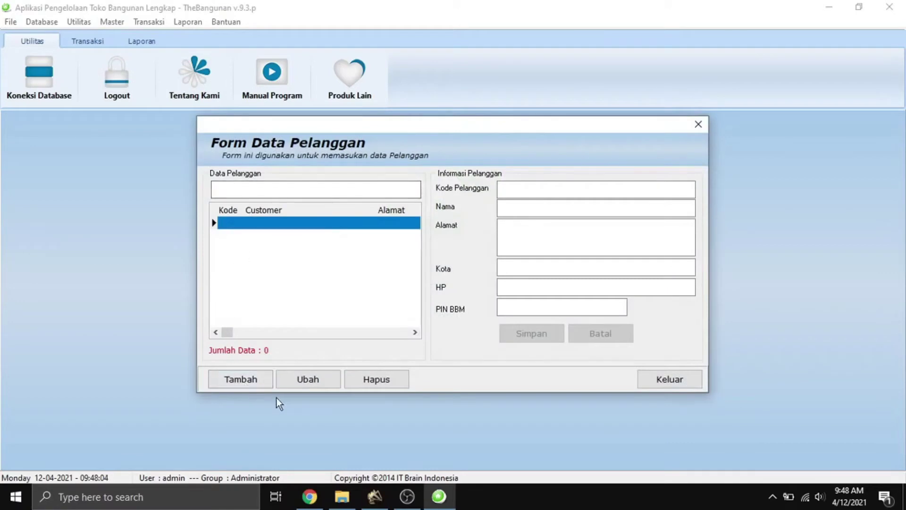
left_click(251, 384)
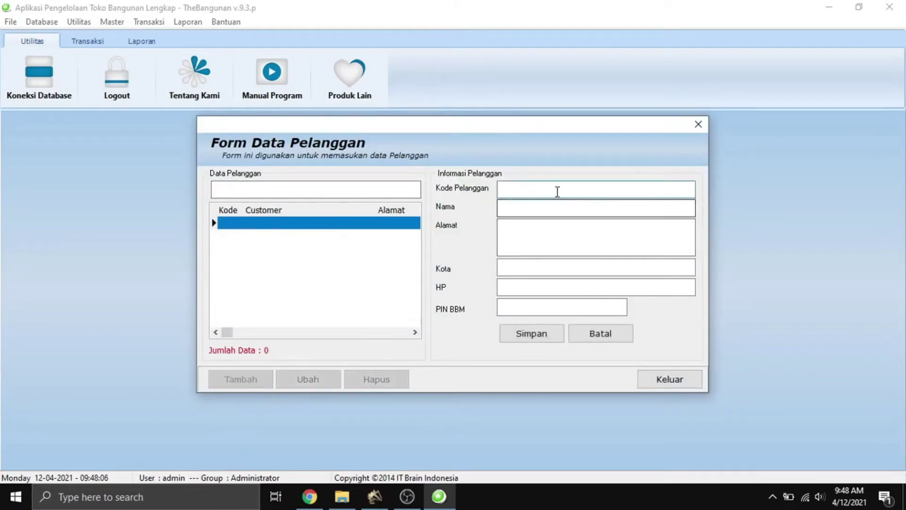
type("bd")
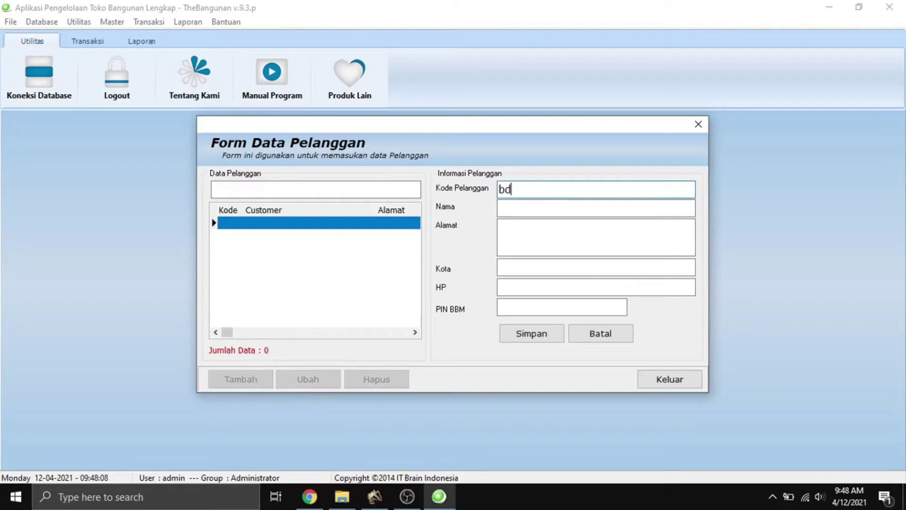
left_click(553, 205)
type("Budi")
left_click(566, 233)
type("Indo")
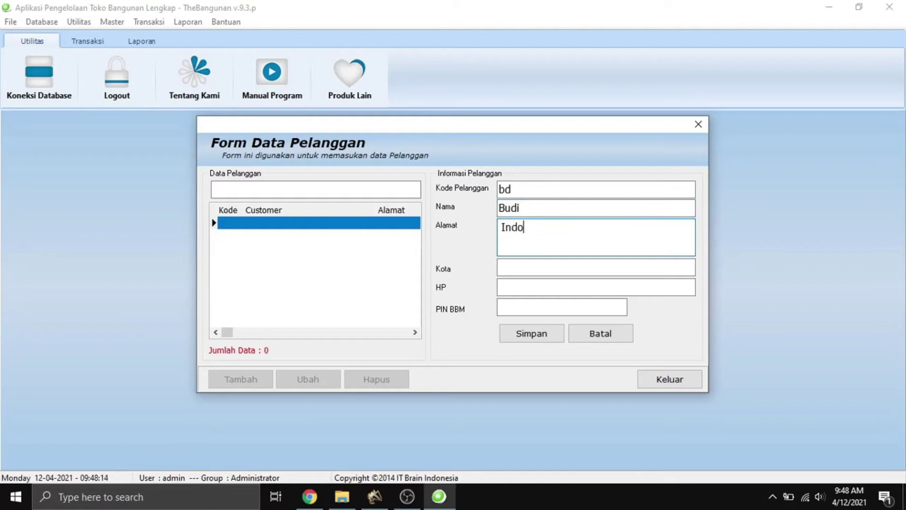
type("neis")
key("BackSpace")
key("BackSpace")
type("sia")
left_click(551, 339)
left_click(450, 275)
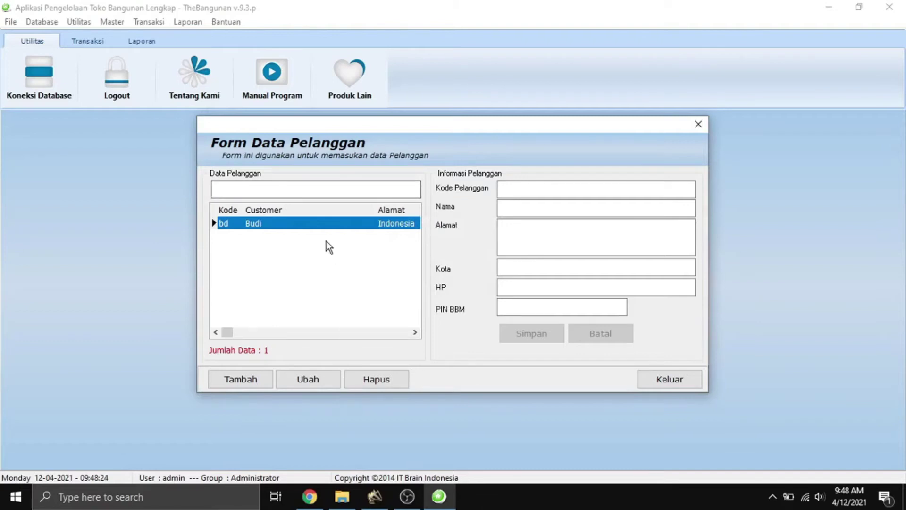
Reload the new customer, cancel the edit, and close the customer form.
left_click(326, 228)
left_click(318, 378)
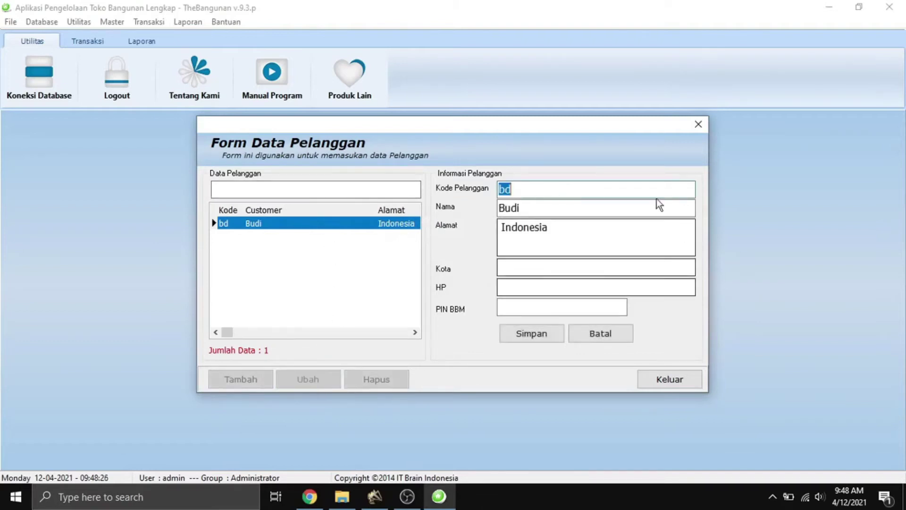
left_click(613, 335)
left_click(677, 381)
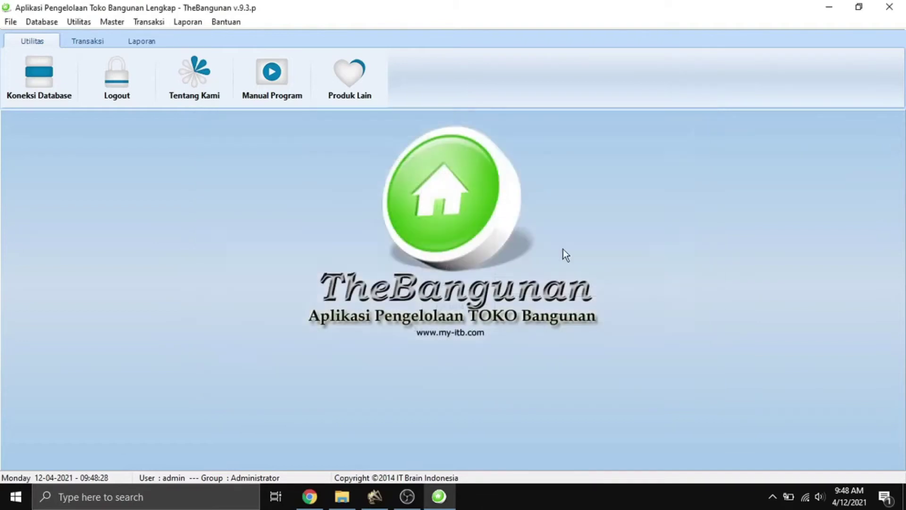
Start a new purchase from supplier PT Bahagia on invoice 123.
left_click(115, 26)
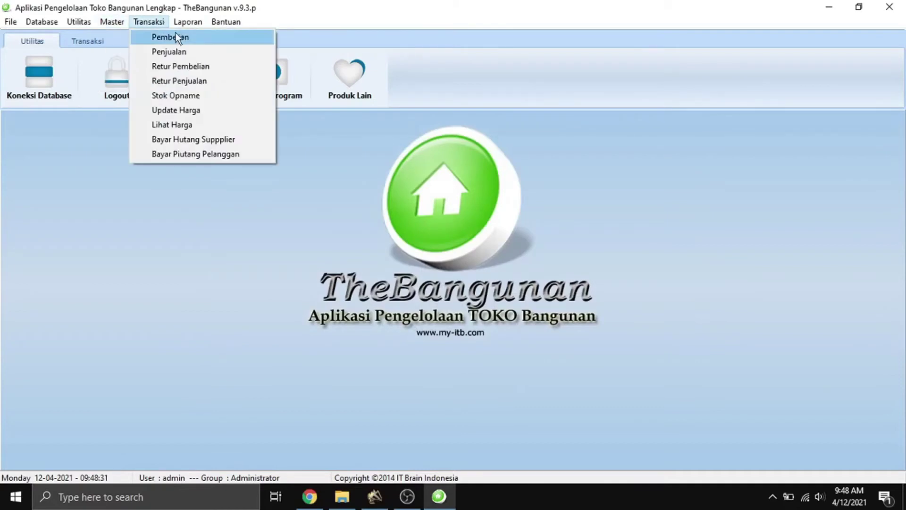
left_click(178, 35)
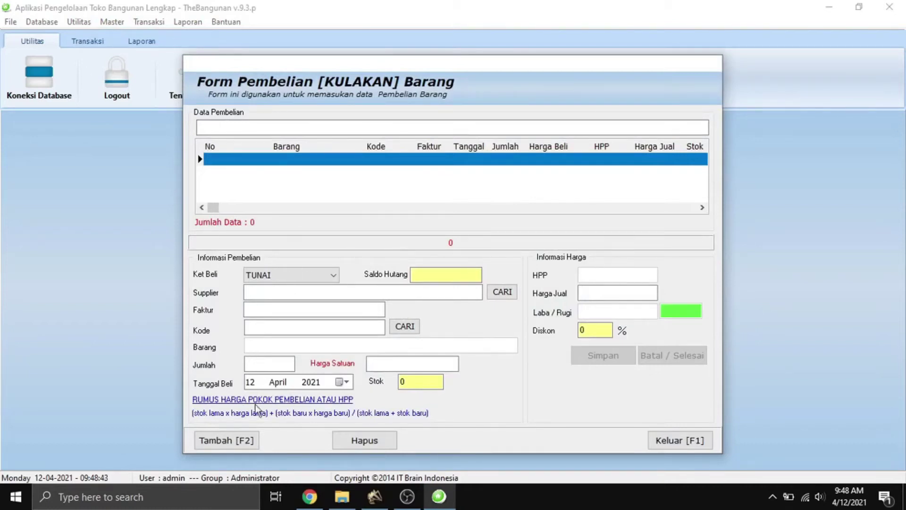
left_click(247, 440)
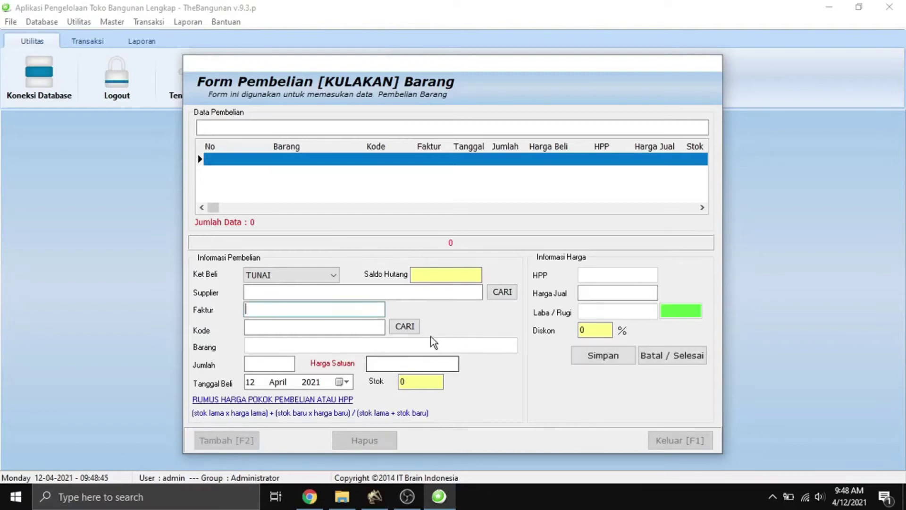
left_click(503, 293)
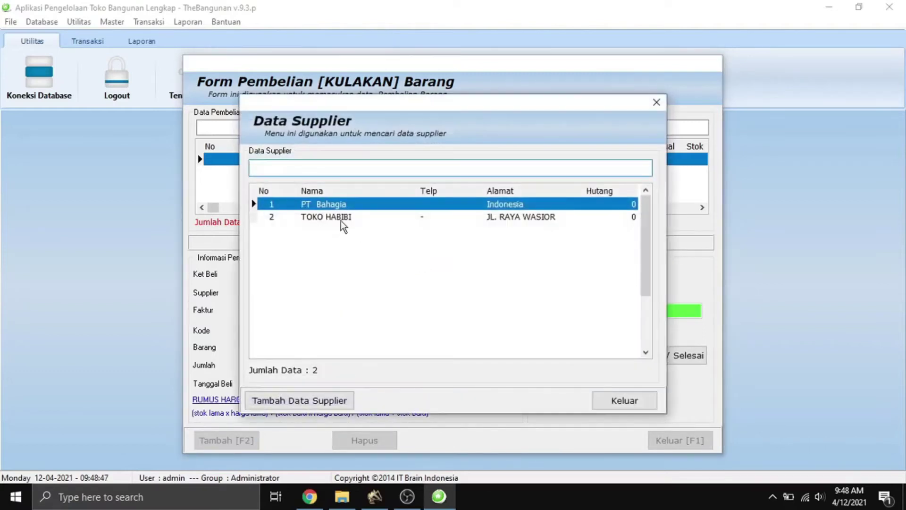
double_click(341, 205)
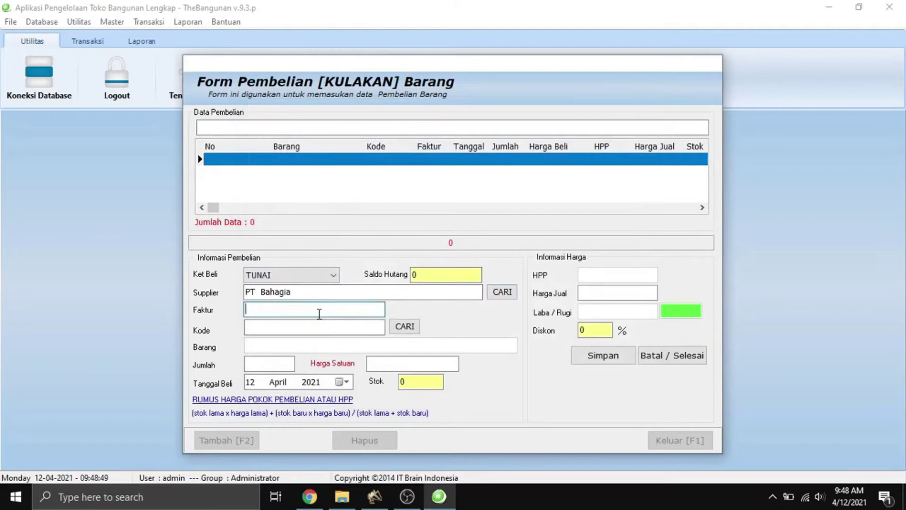
type("123")
Add 50 paku payung 1 at 5,000 each, selling at 7,000, and save the line.
left_click(402, 329)
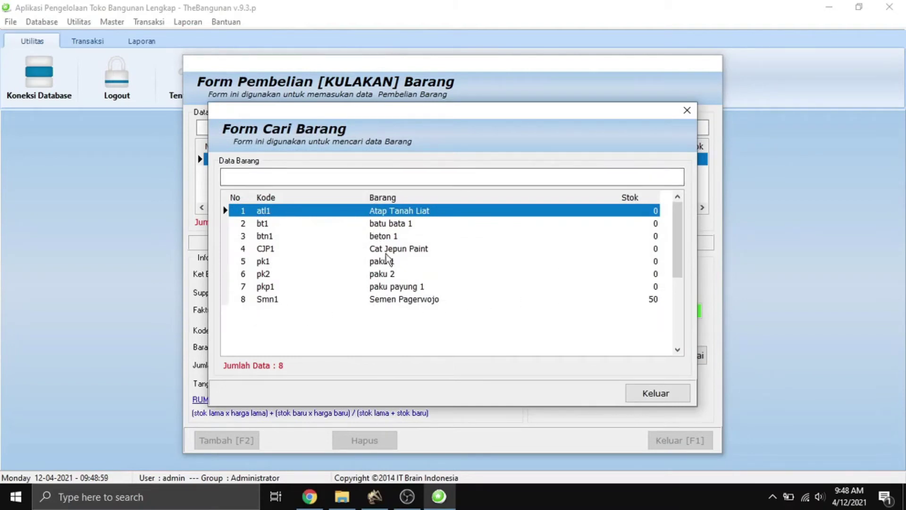
left_click(392, 287)
double_click(393, 287)
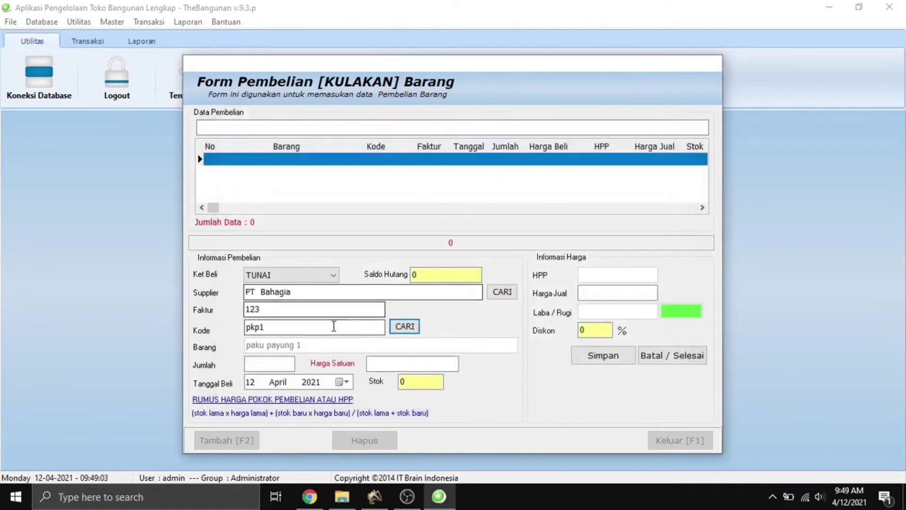
left_click(273, 366)
type("50")
left_click(384, 365)
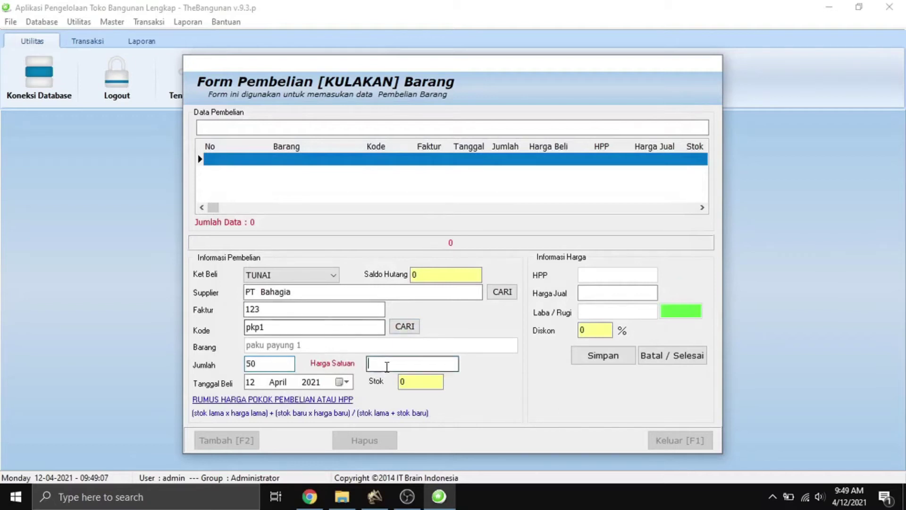
type("5,000")
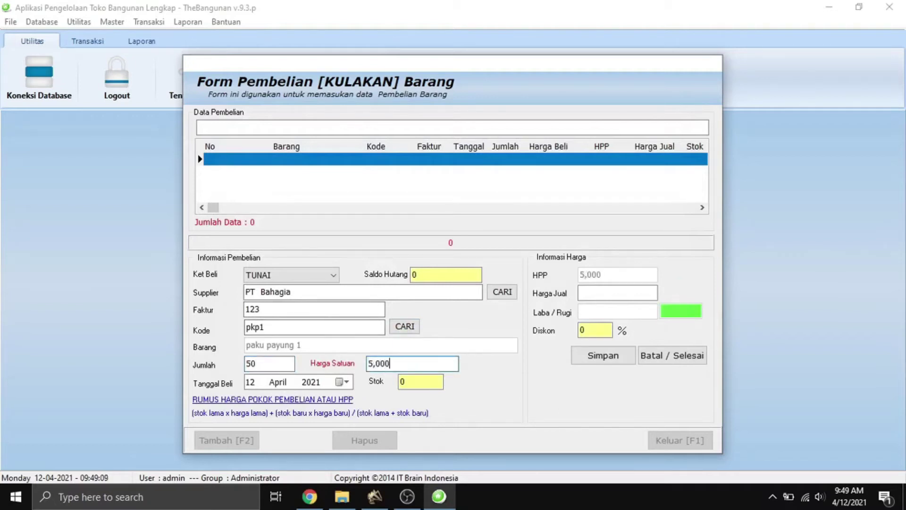
left_click(588, 294)
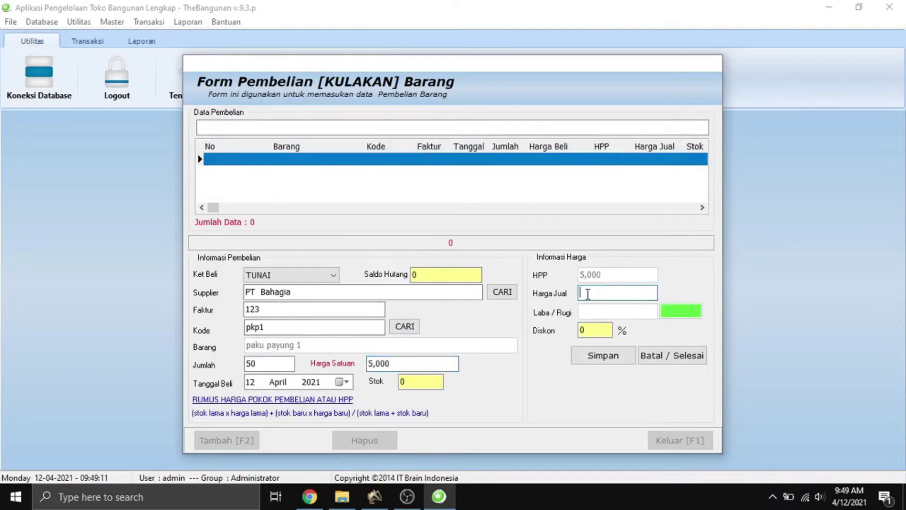
type("7000")
left_click(590, 359)
left_click(472, 271)
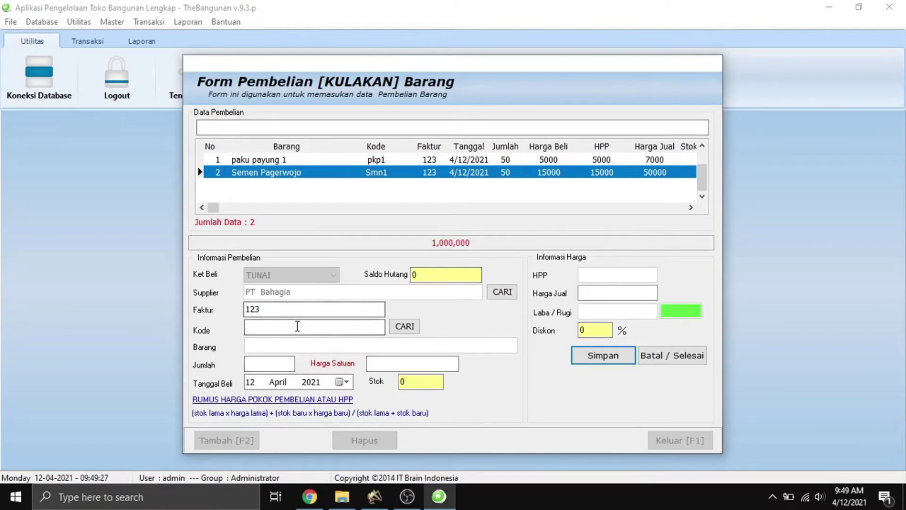
Add 60 Cat Jepun Paint at 15,000 (selling 17,000), save, then finish and close the purchase.
left_click(402, 326)
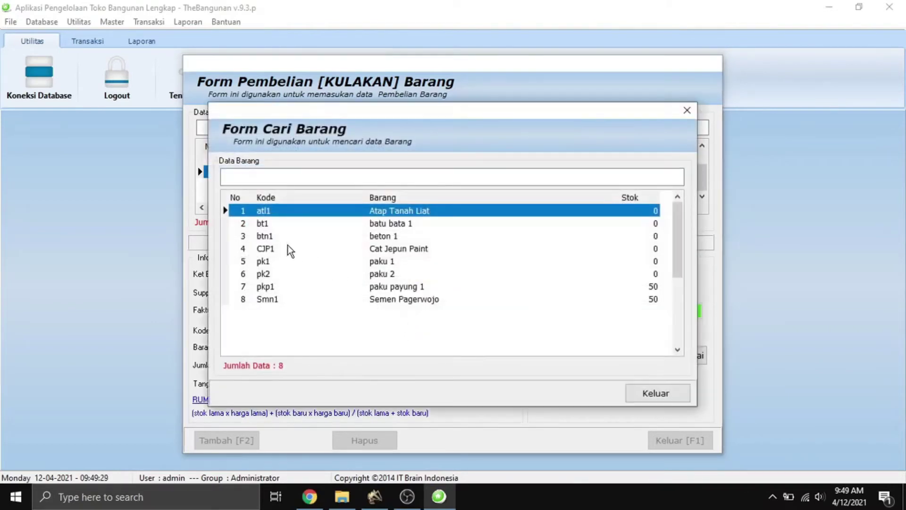
double_click(288, 247)
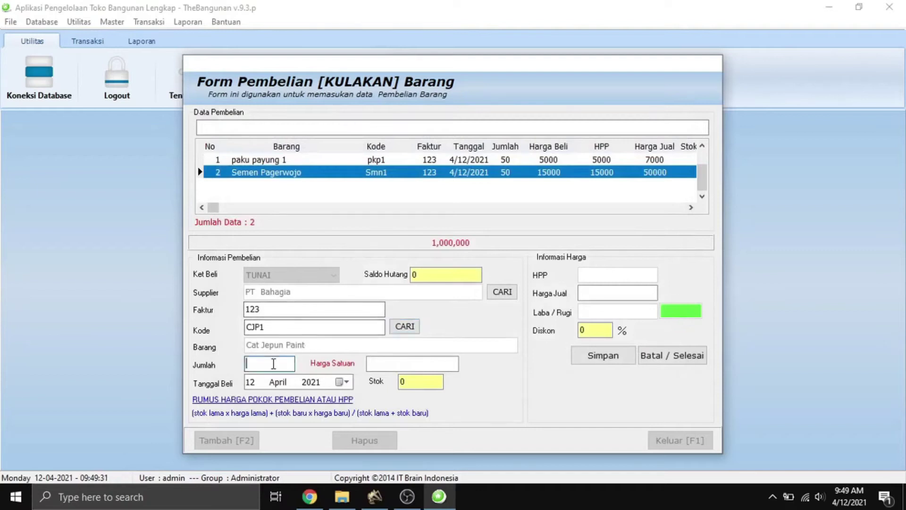
type("60")
left_click(396, 362)
type("150000")
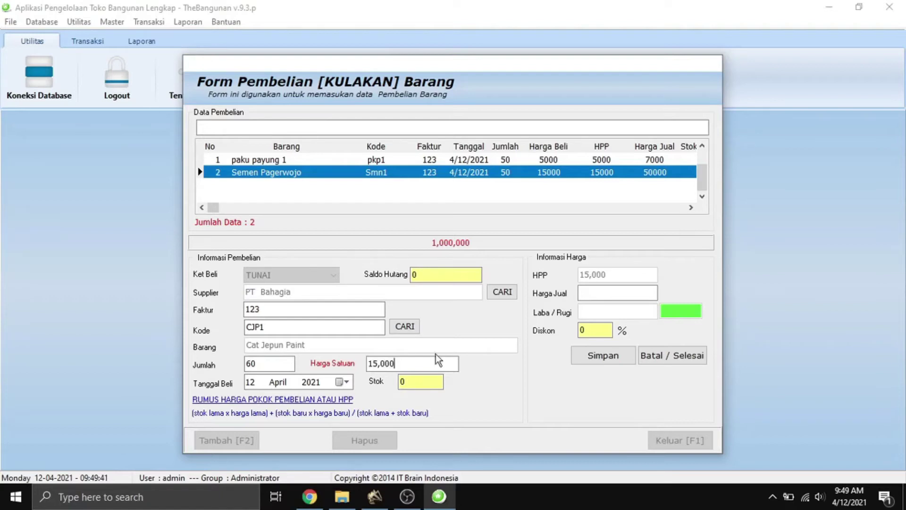
left_click(588, 290)
type("115")
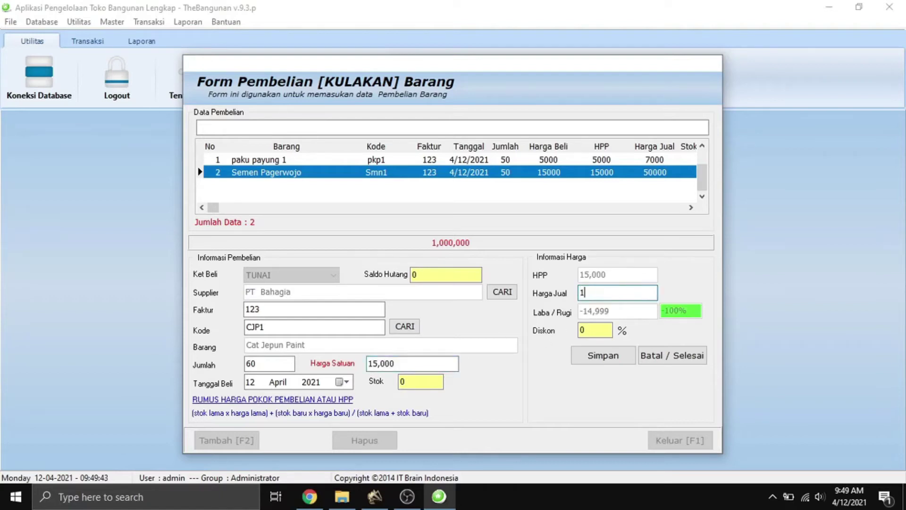
key("BackSpace")
key("BackSpace")
type("7,000")
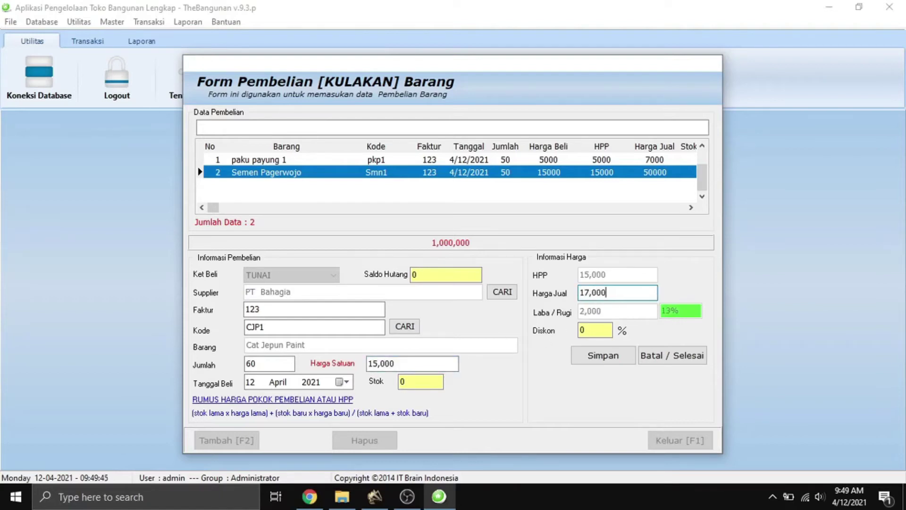
left_click(616, 361)
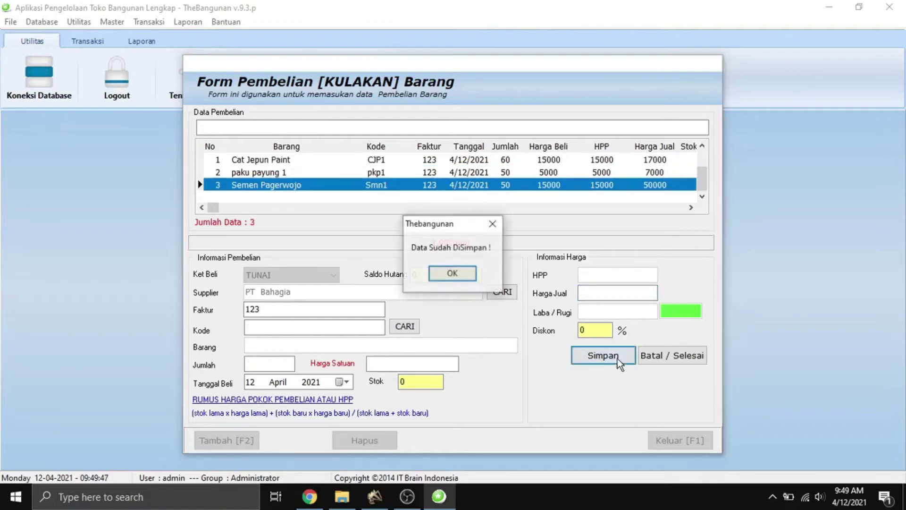
left_click(453, 273)
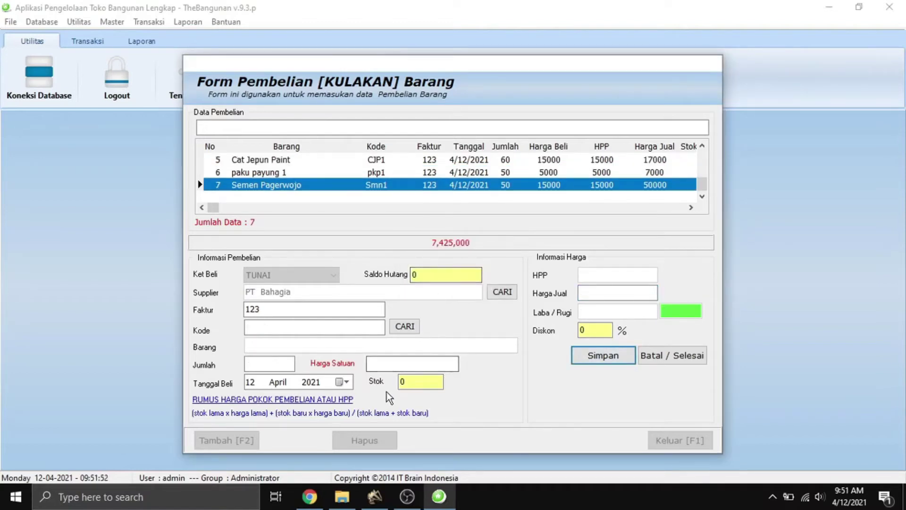
left_click(655, 362)
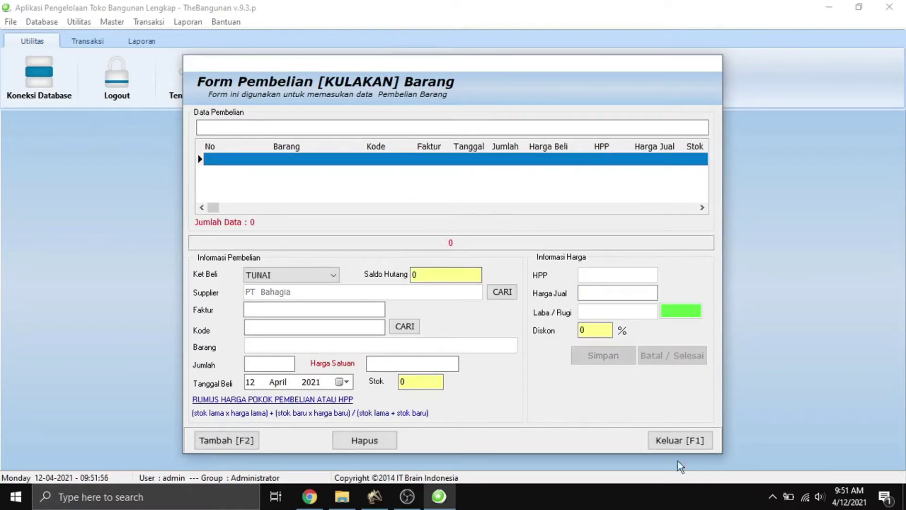
left_click(678, 440)
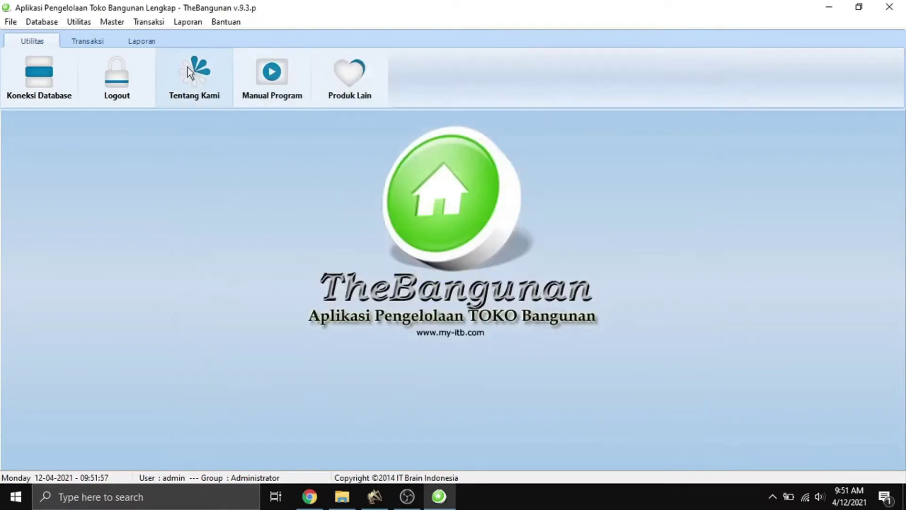
Open the sales form and start a new sale without choosing a customer.
left_click(160, 26)
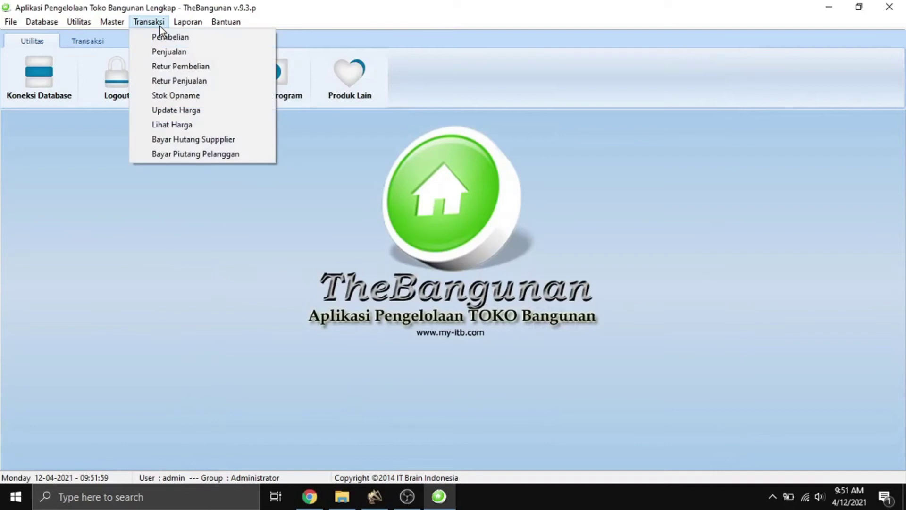
left_click(192, 54)
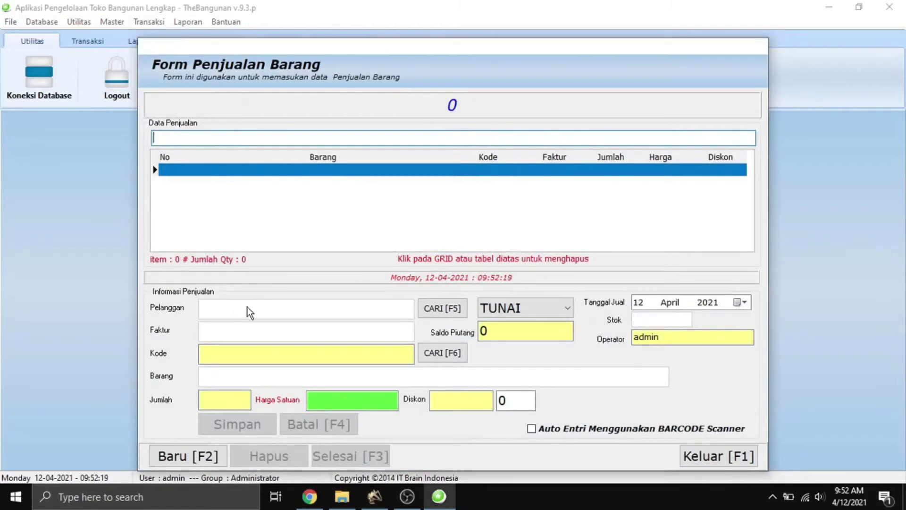
left_click(220, 456)
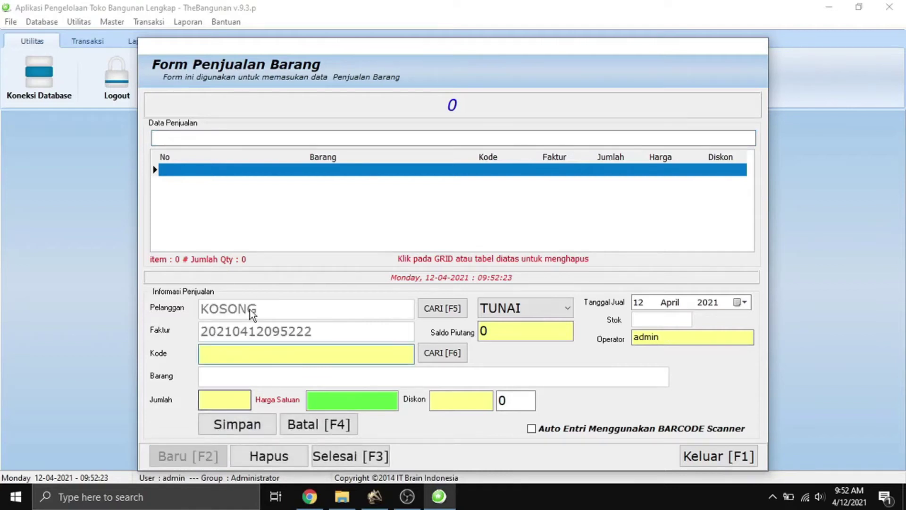
left_click(432, 311)
left_click(660, 399)
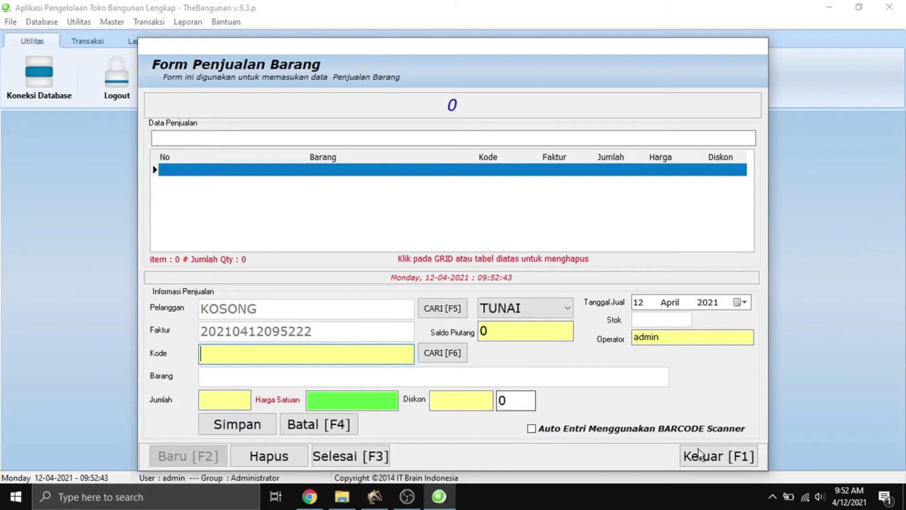
left_click(531, 429)
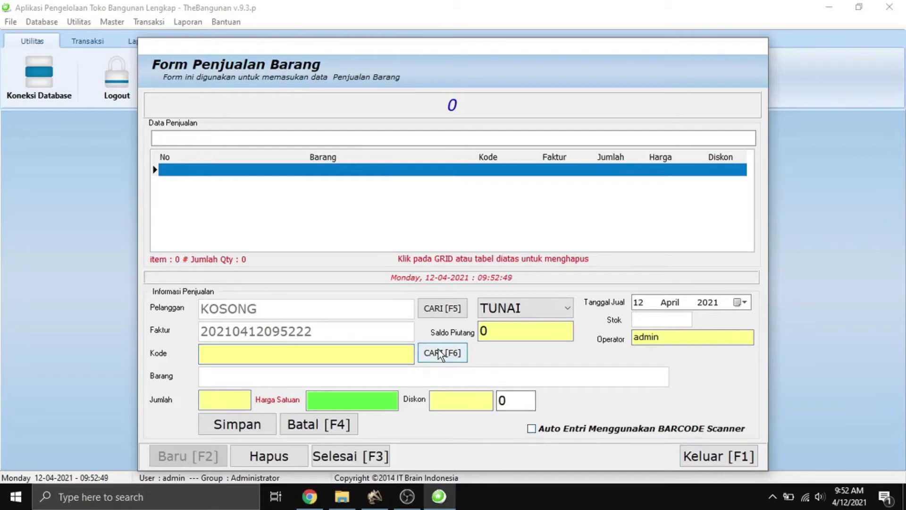
Add 5 Semen Pagerwojo and 5 paku payung 1 to the sale.
left_click(439, 351)
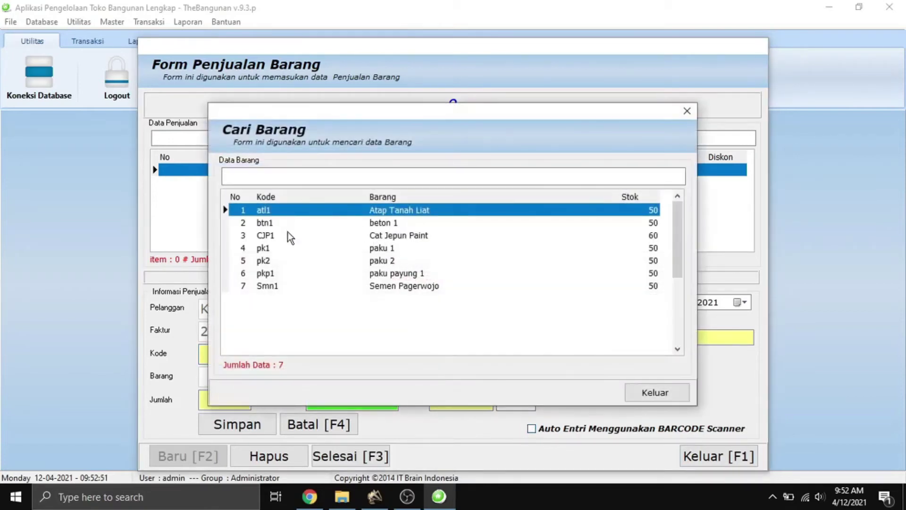
double_click(290, 287)
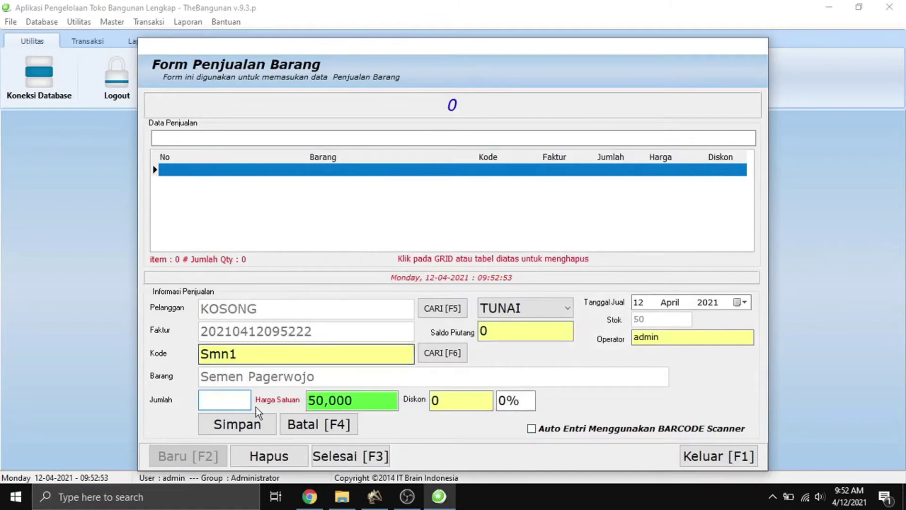
type("5")
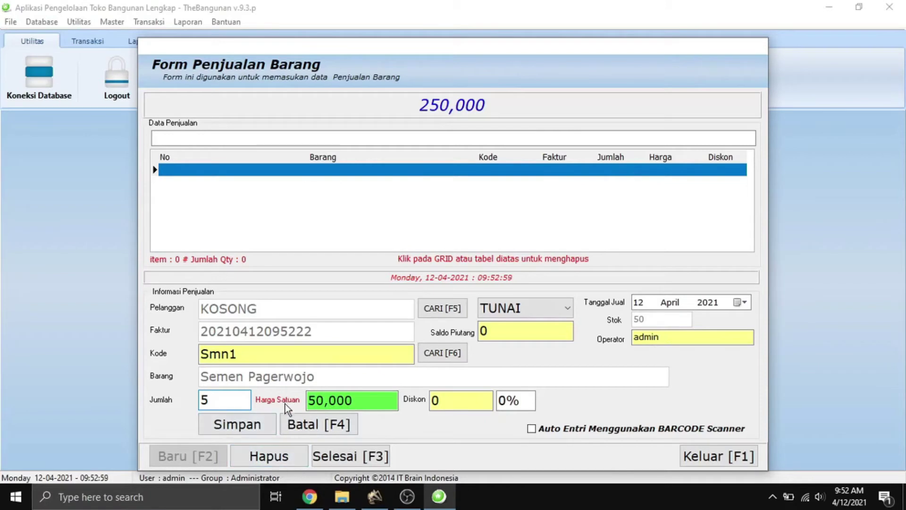
left_click(240, 431)
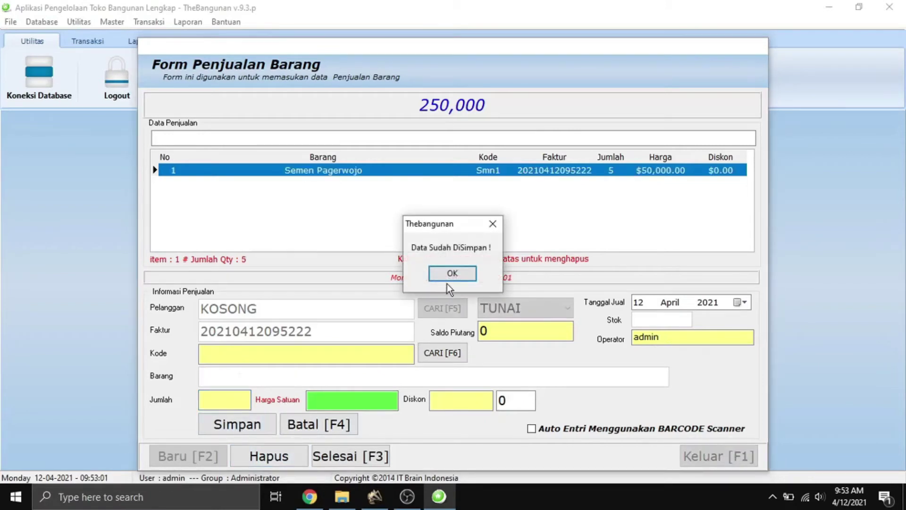
left_click(448, 277)
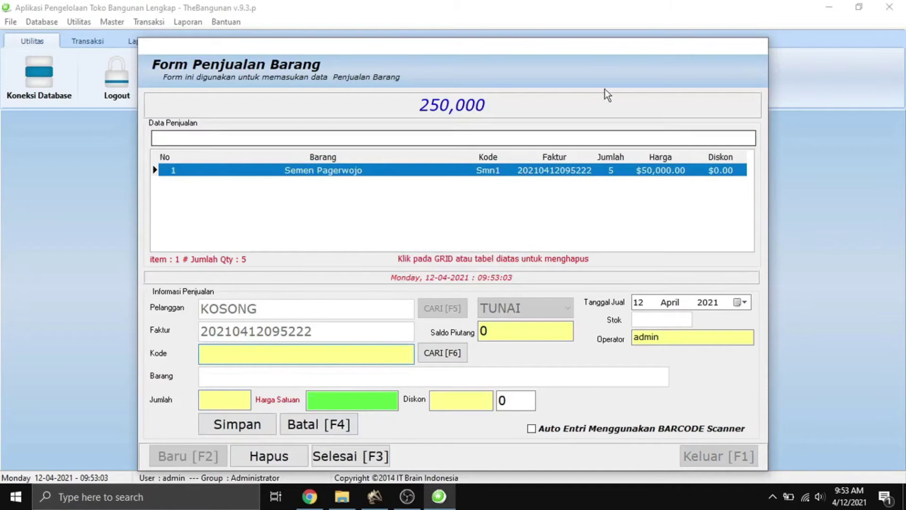
left_click(438, 360)
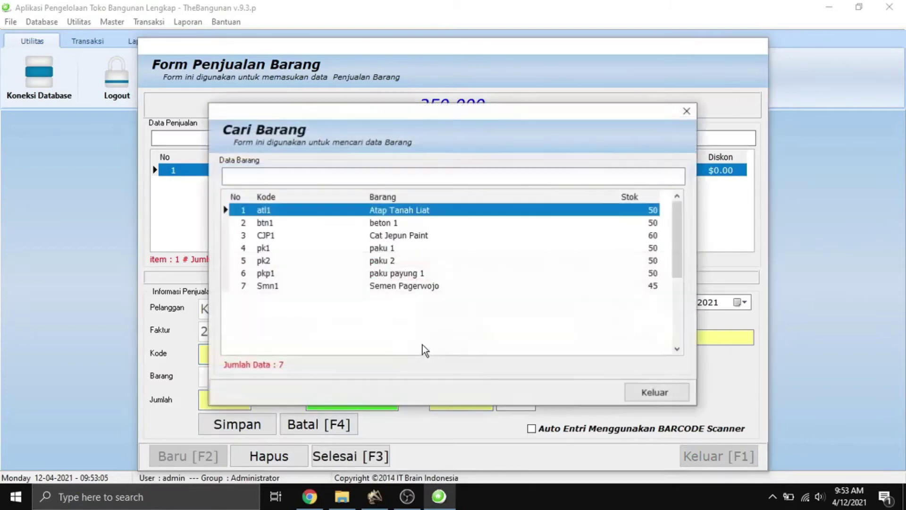
double_click(285, 273)
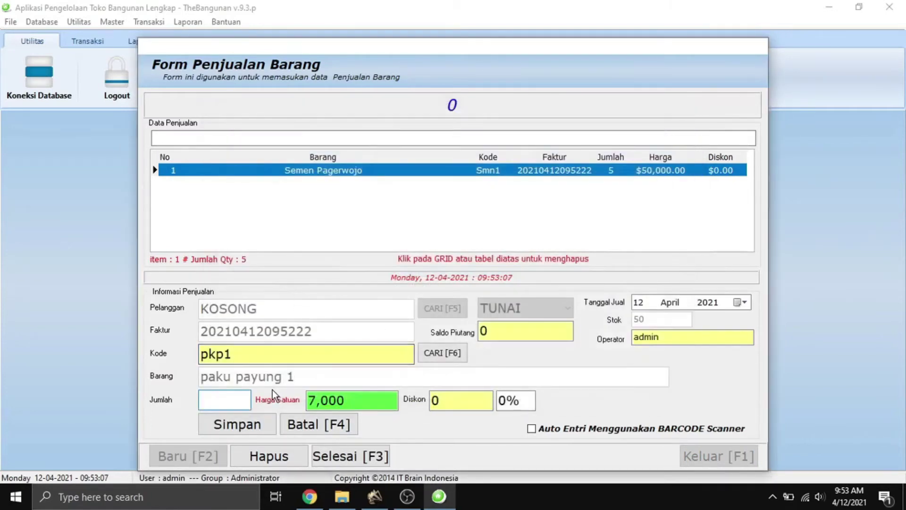
type("5")
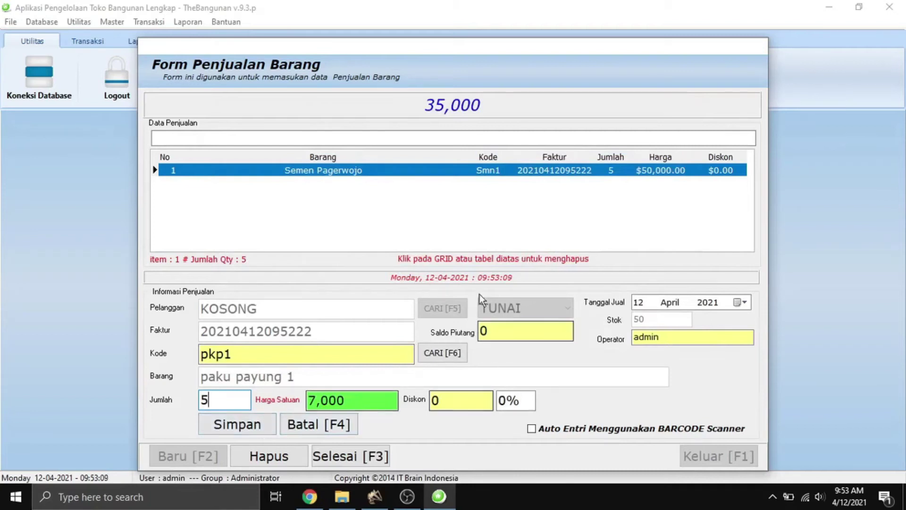
left_click(250, 424)
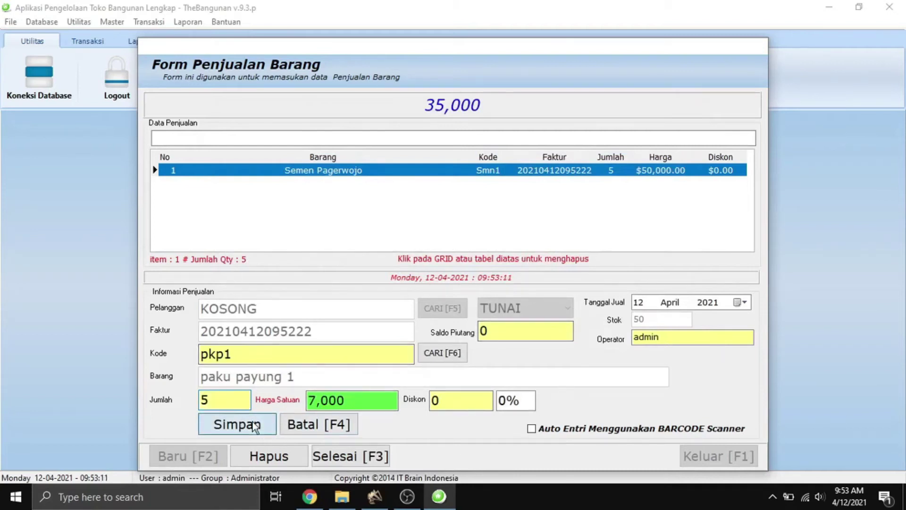
left_click(255, 425)
left_click(447, 274)
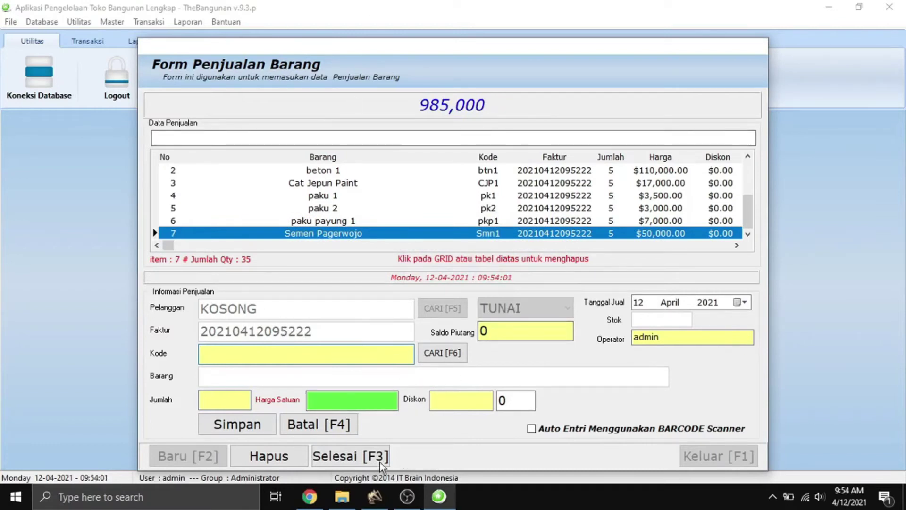
Confirm the sale, pay 1,000,000 for 15,000 change, and skip printing the receipt.
left_click(347, 461)
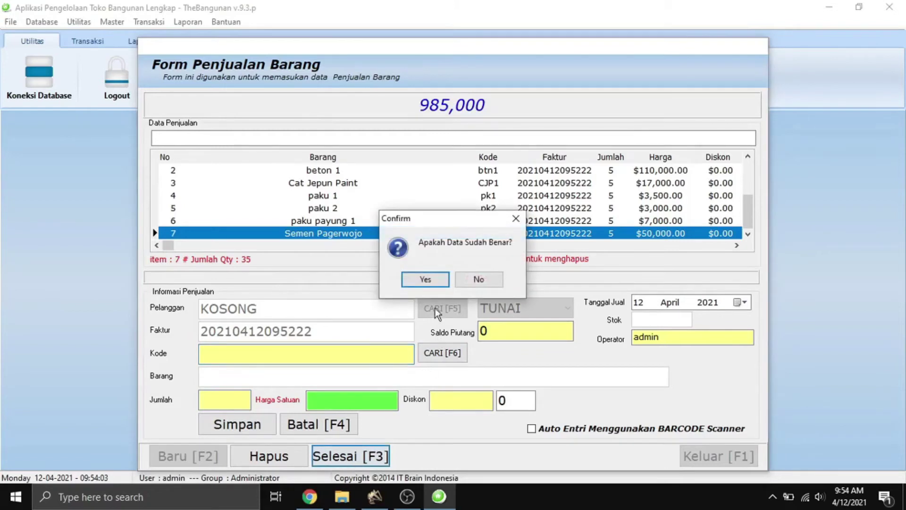
left_click(426, 280)
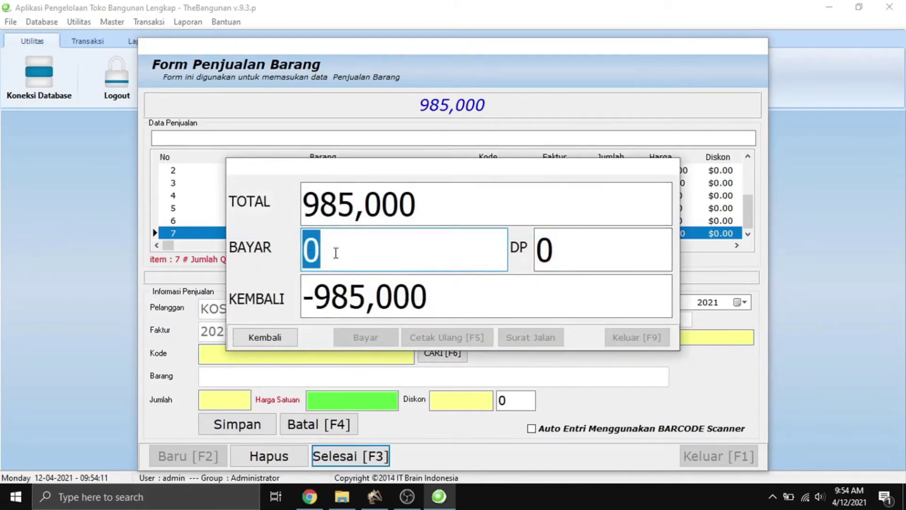
type("1,000,000")
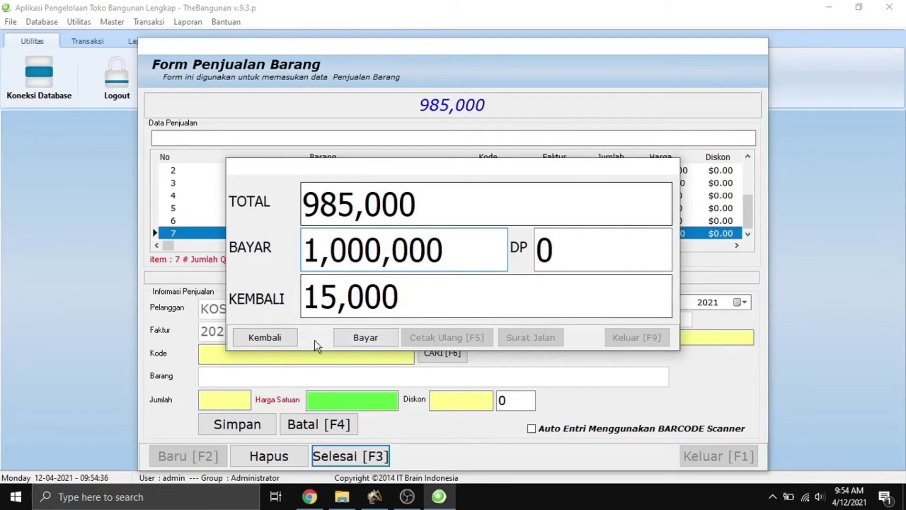
left_click(352, 342)
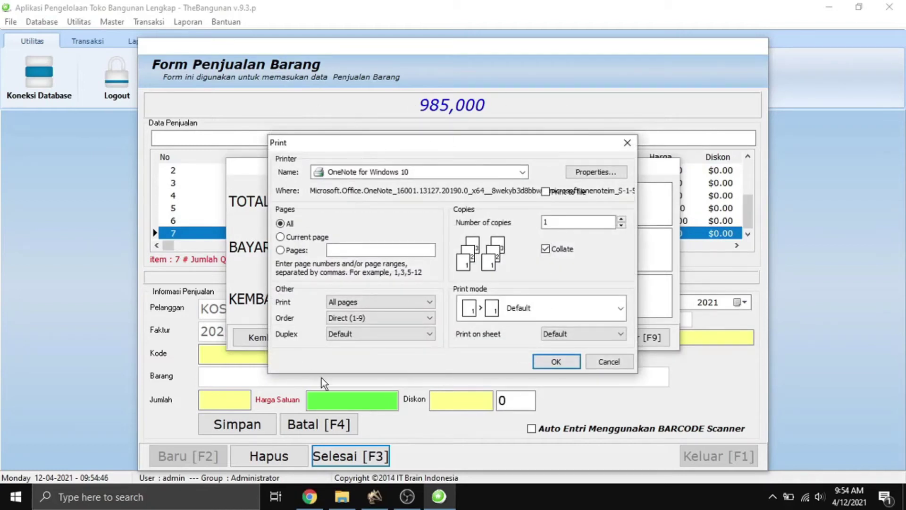
left_click(603, 364)
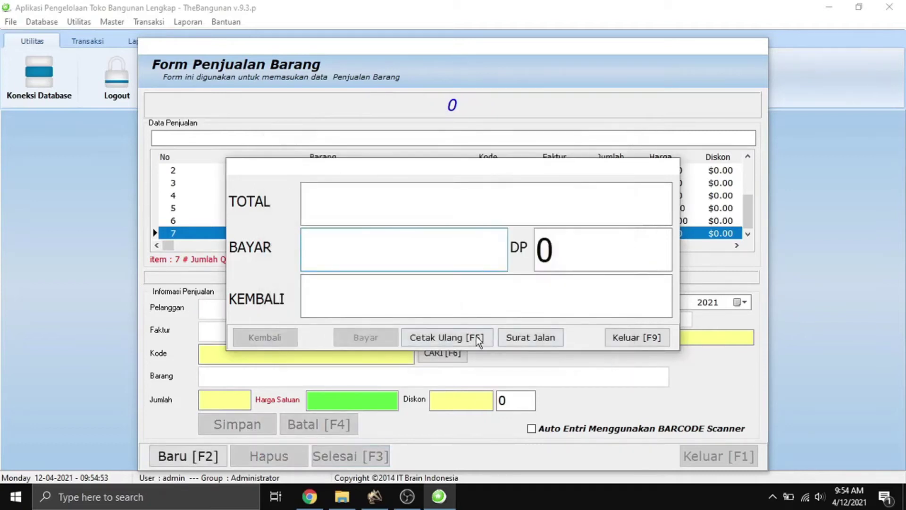
Preview the sale receipt at 175% zoom, then close the preview.
left_click(459, 345)
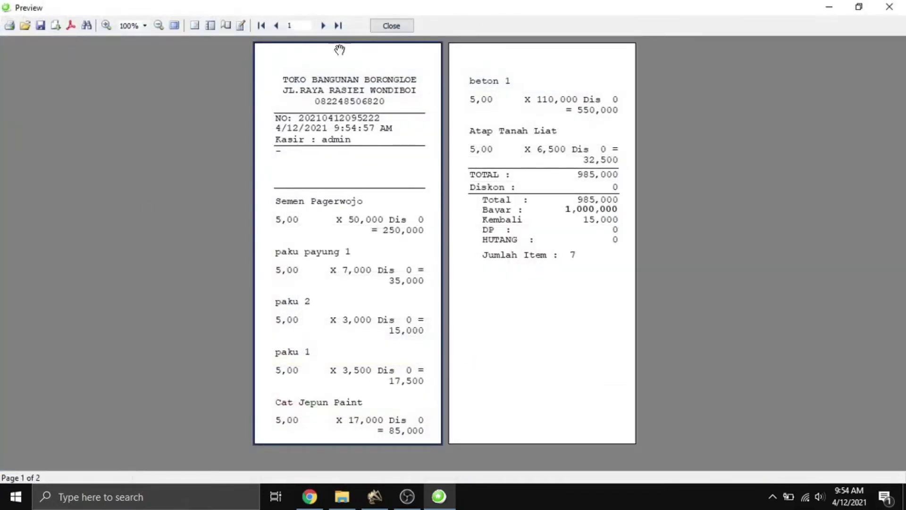
left_click(106, 25)
left_click(106, 25)
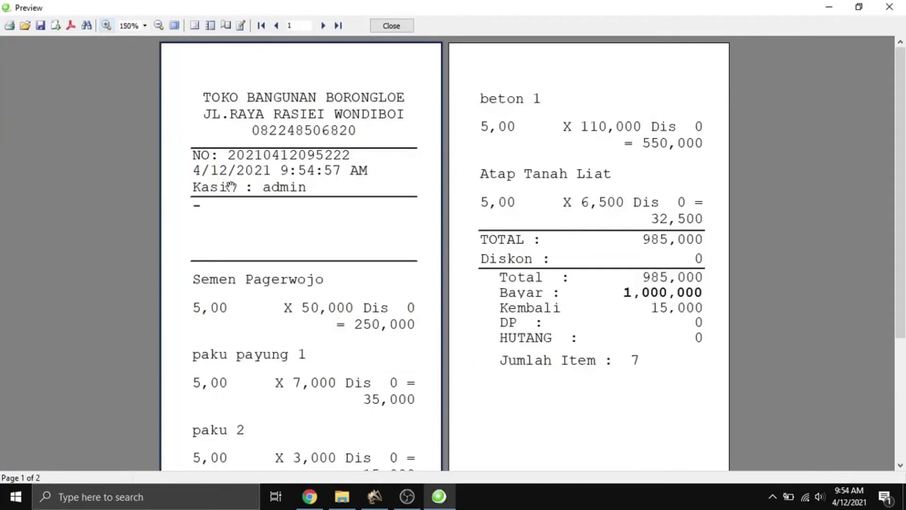
left_click(106, 25)
scroll(340, 232, "down", 5)
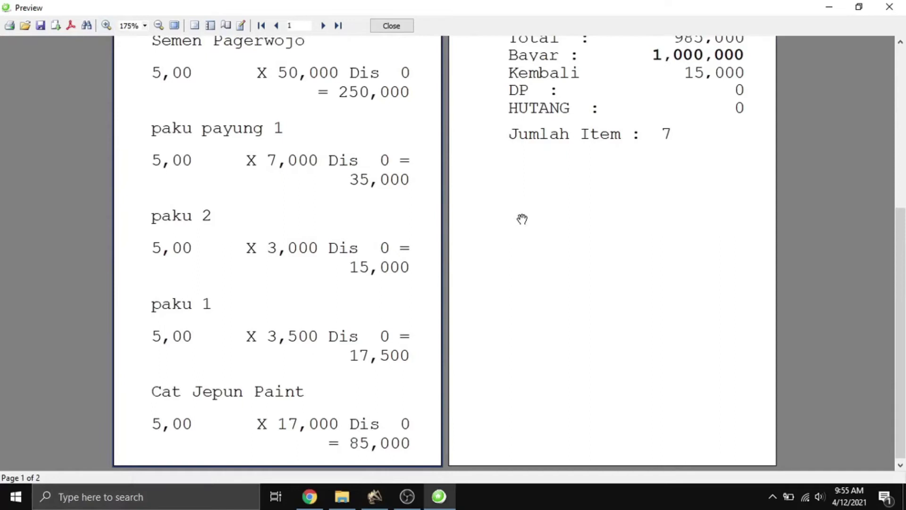
scroll(523, 219, "down", 2)
scroll(523, 251, "up", 3)
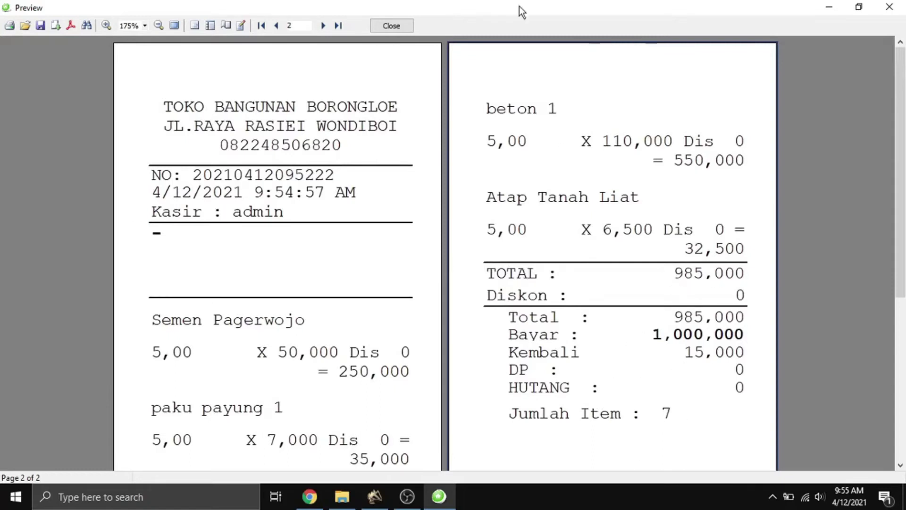
left_click(391, 25)
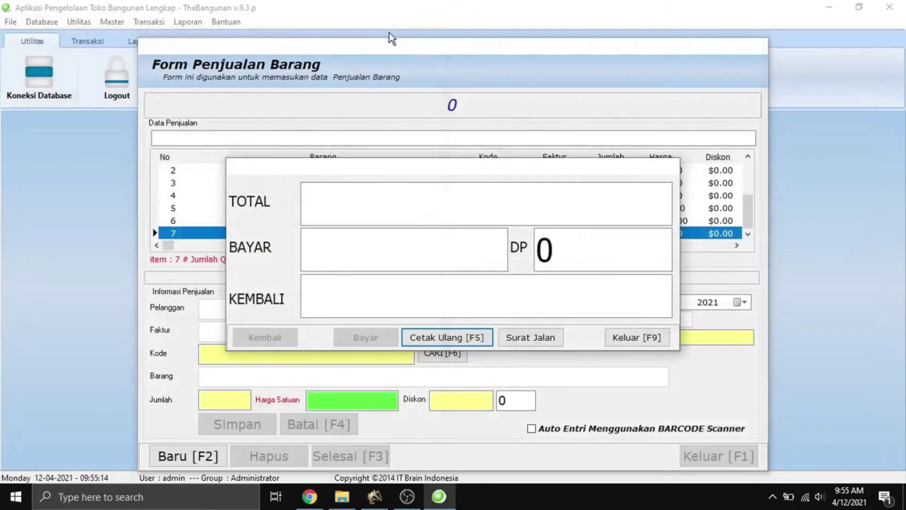
Preview the Surat Jalan delivery note at 150%, then close it and the payment panel.
left_click(515, 340)
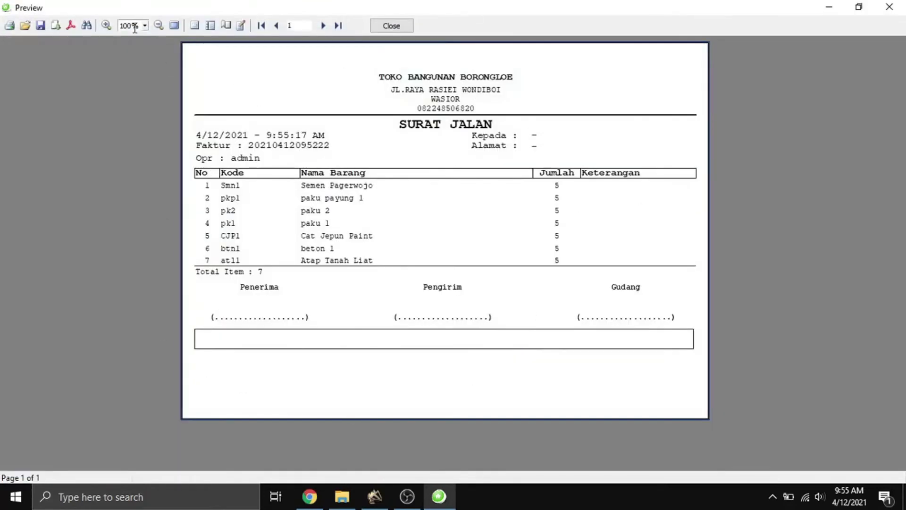
left_click(105, 27)
left_click_drag(323, 327, 303, 292)
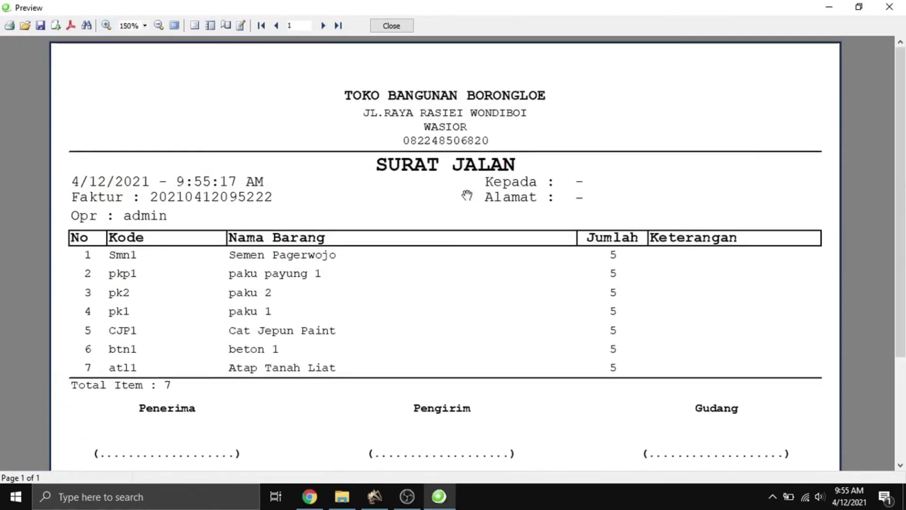
left_click(390, 26)
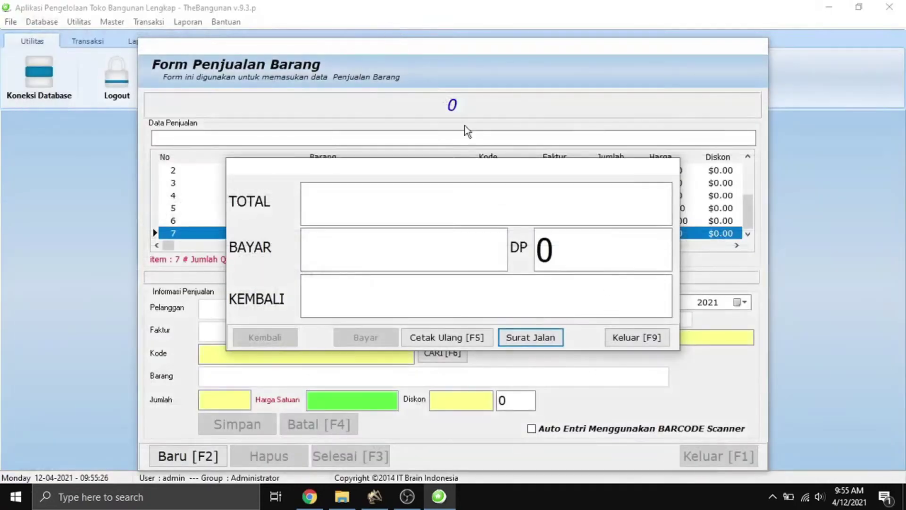
left_click(629, 337)
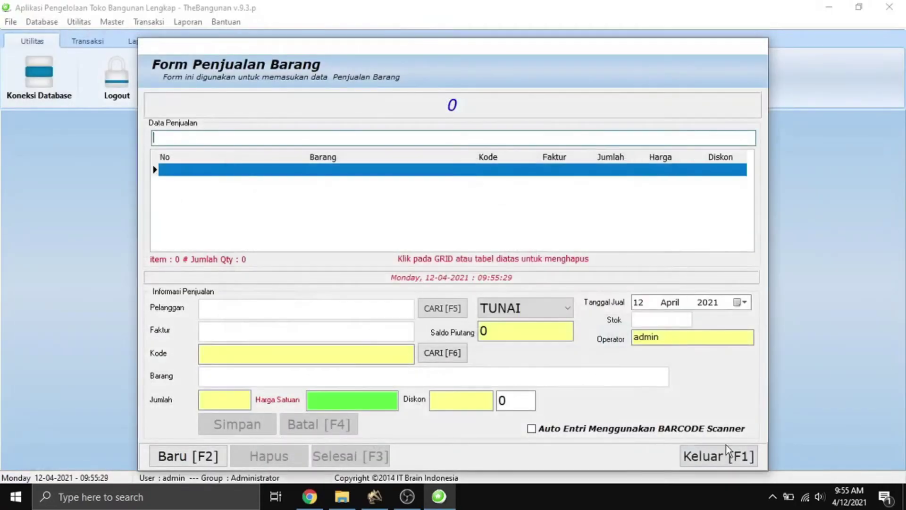
Close the sales form and start a new Retur Pembelian entry for invoice 123.
left_click(732, 454)
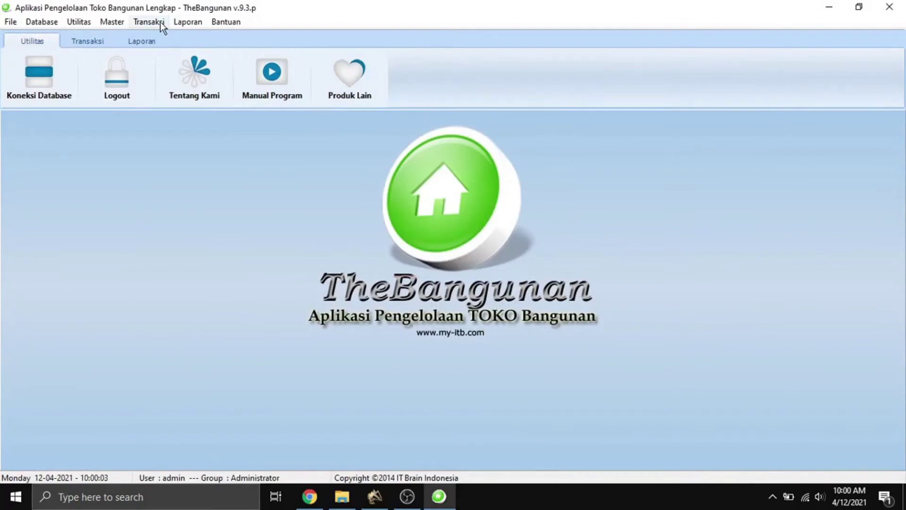
left_click(161, 22)
left_click(205, 70)
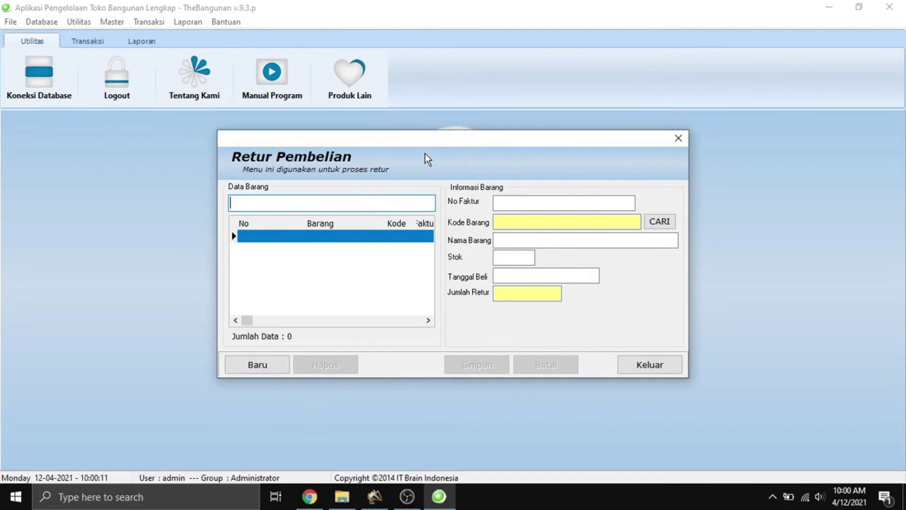
left_click(251, 365)
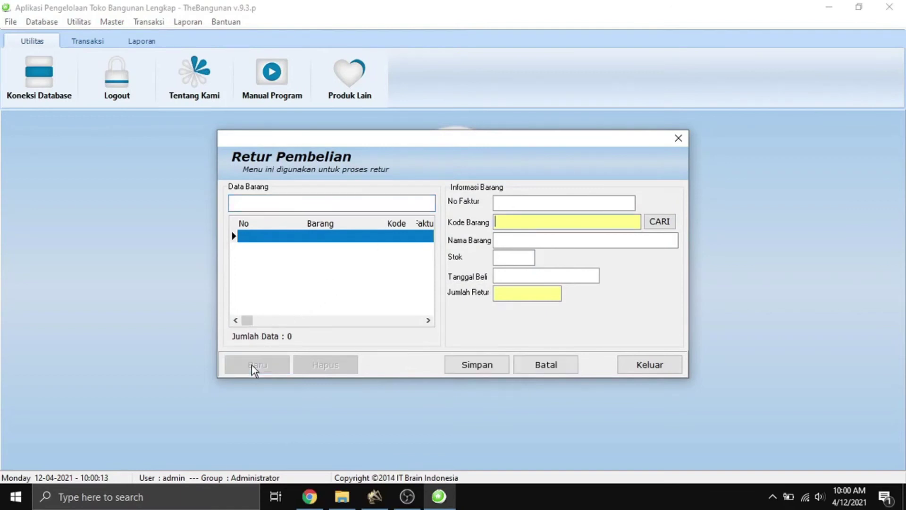
left_click(499, 204)
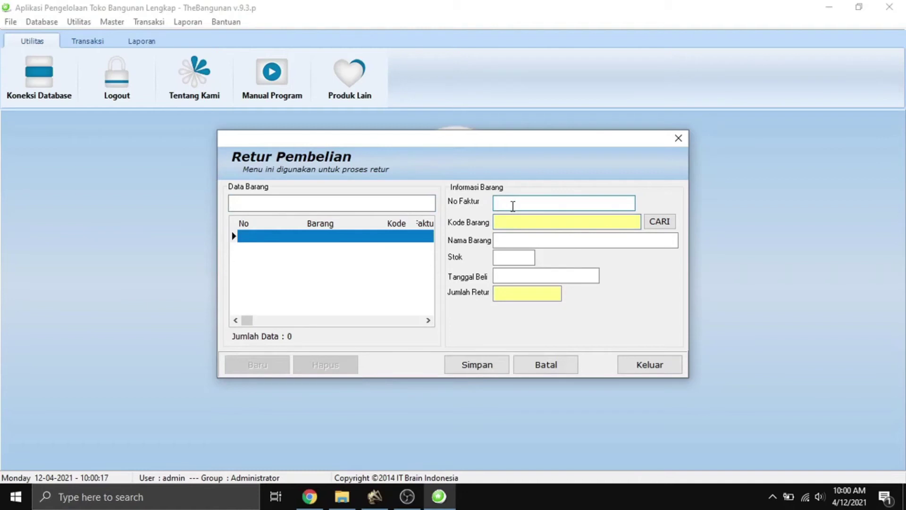
Return 5 paku payung 1, save the return, and close the form.
left_click(664, 223)
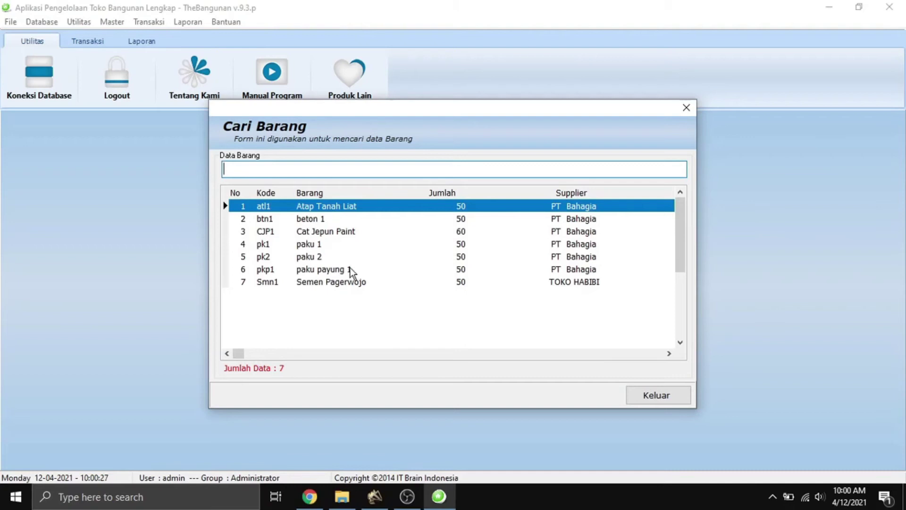
double_click(293, 272)
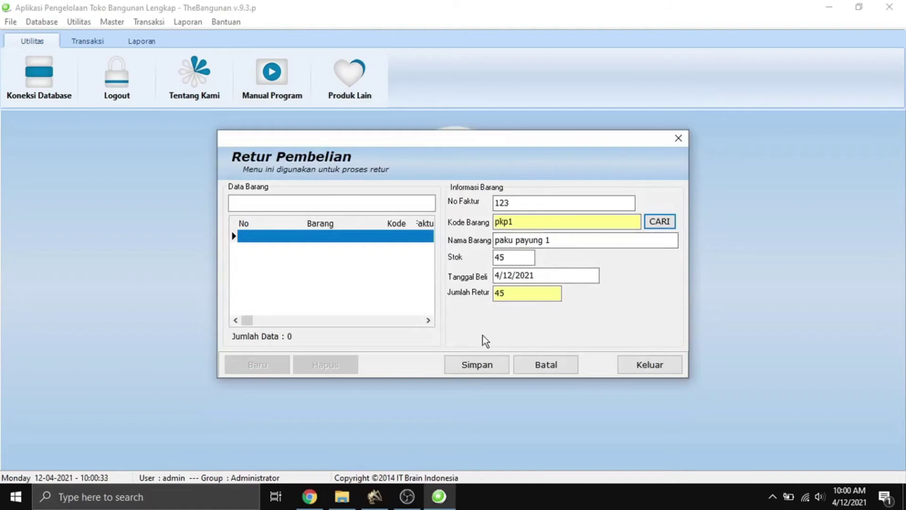
left_click_drag(530, 297, 479, 301)
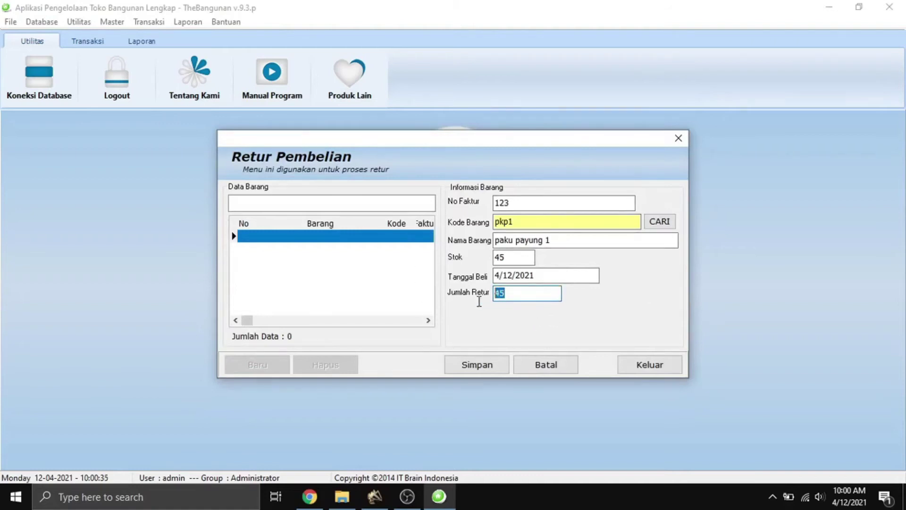
type("5")
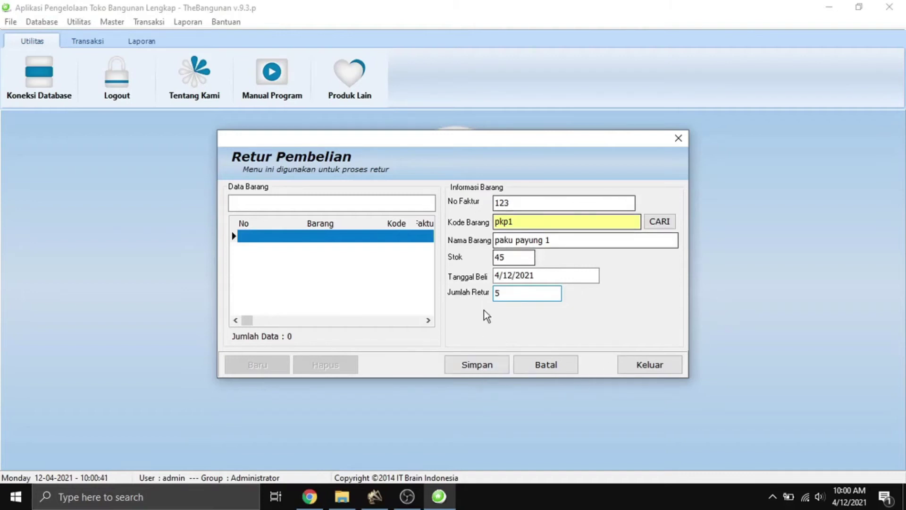
left_click(481, 367)
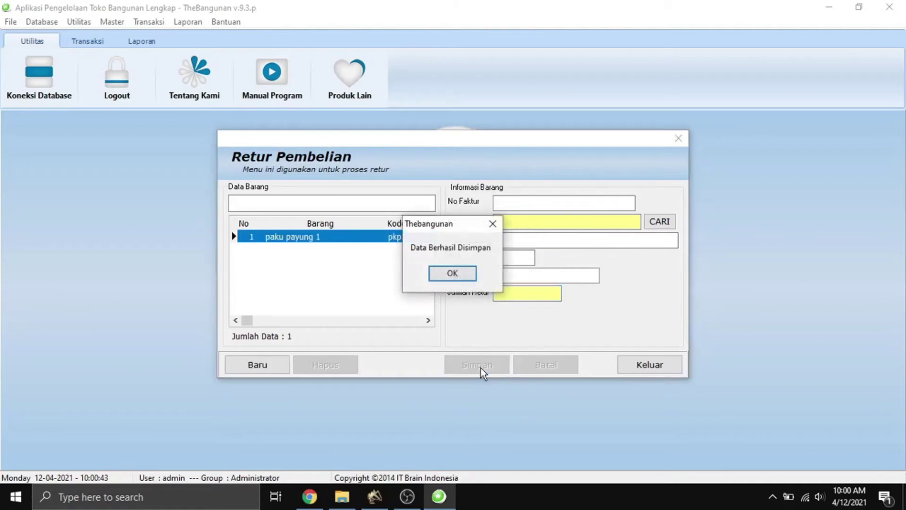
left_click(456, 277)
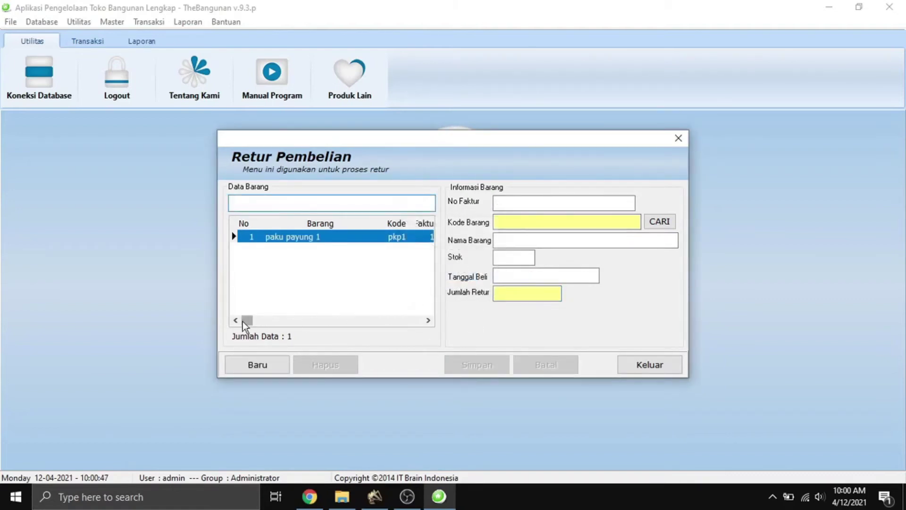
left_click_drag(243, 322, 317, 321)
left_click(325, 316)
left_click(369, 322)
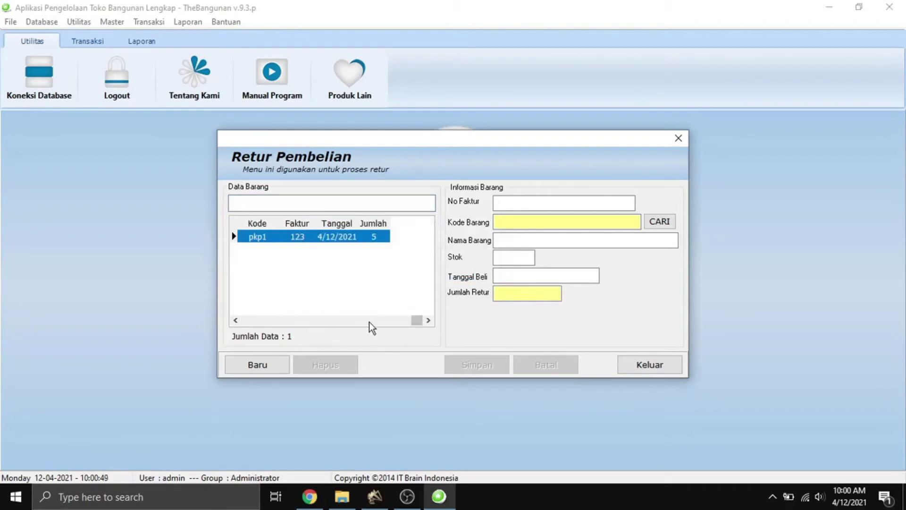
left_click(651, 369)
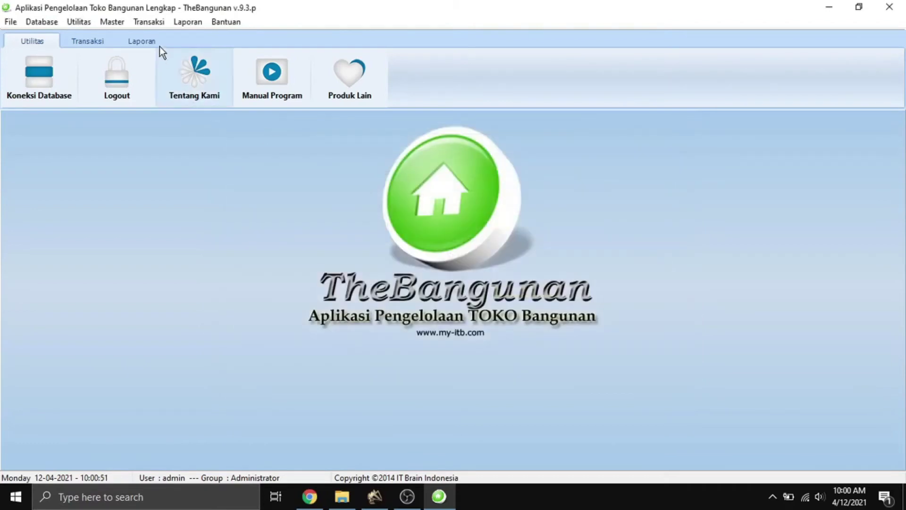
Record and save a Retur Penjualan entry returning 1 Cat Jepun Paint (CJP1).
left_click(157, 23)
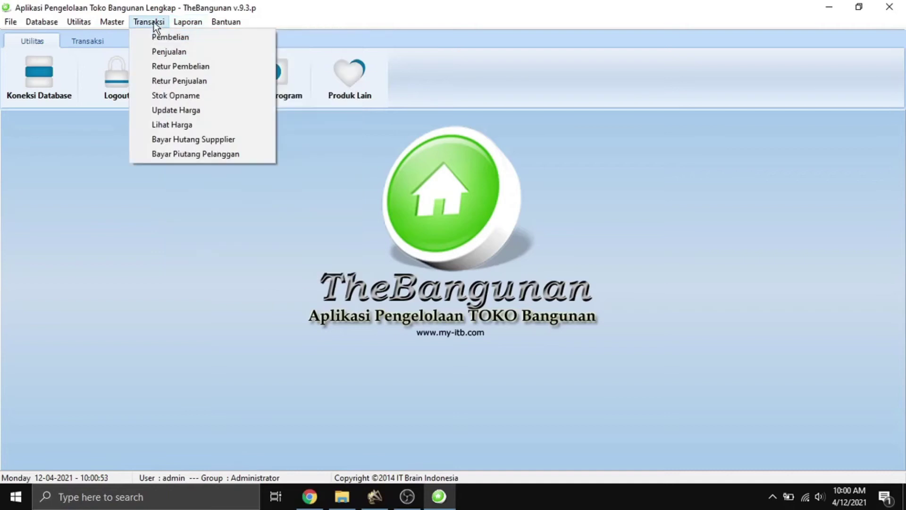
left_click(210, 83)
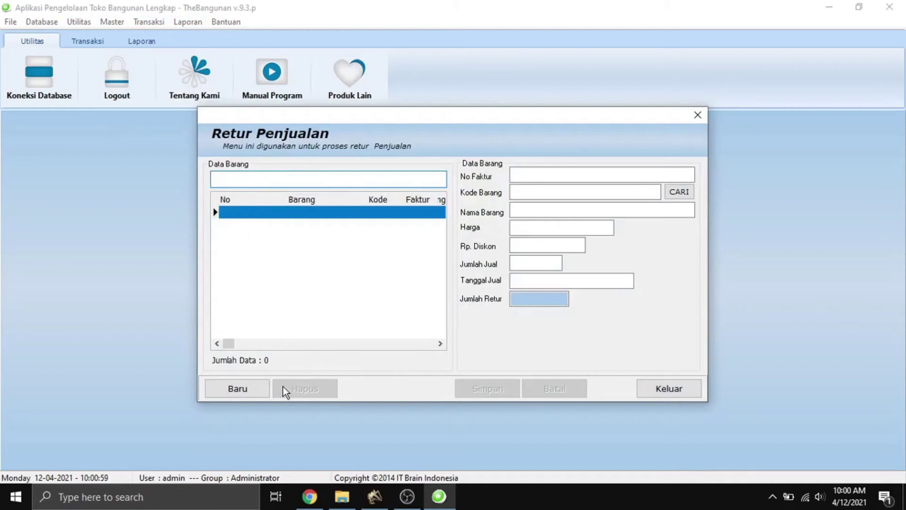
left_click(257, 397)
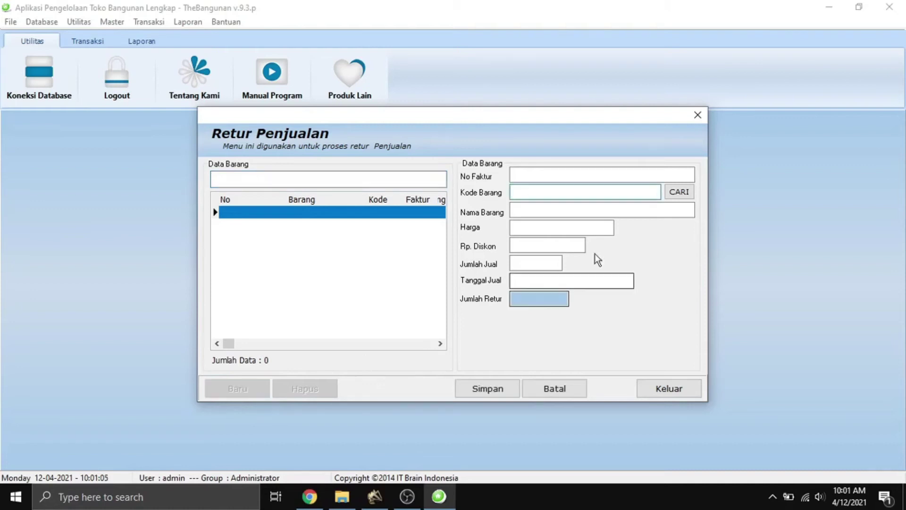
left_click(679, 193)
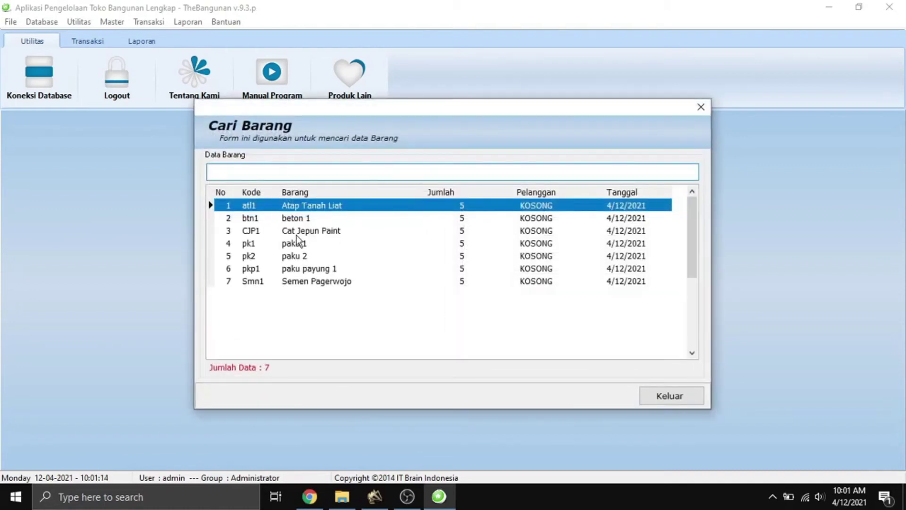
double_click(271, 235)
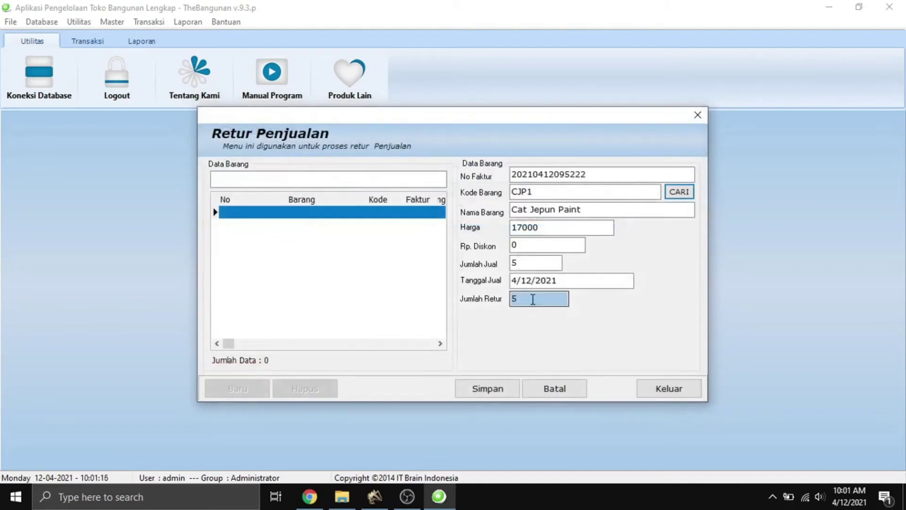
left_click(532, 299)
double_click(532, 299)
type("1")
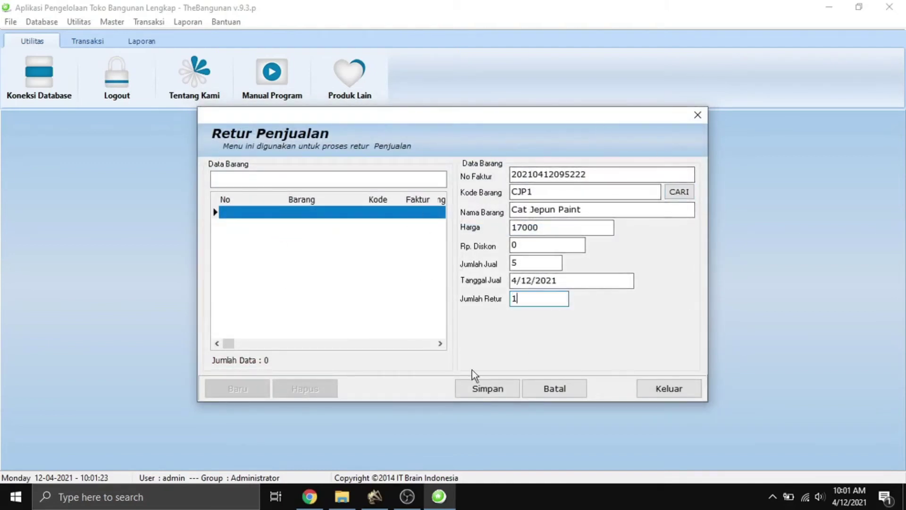
left_click(489, 387)
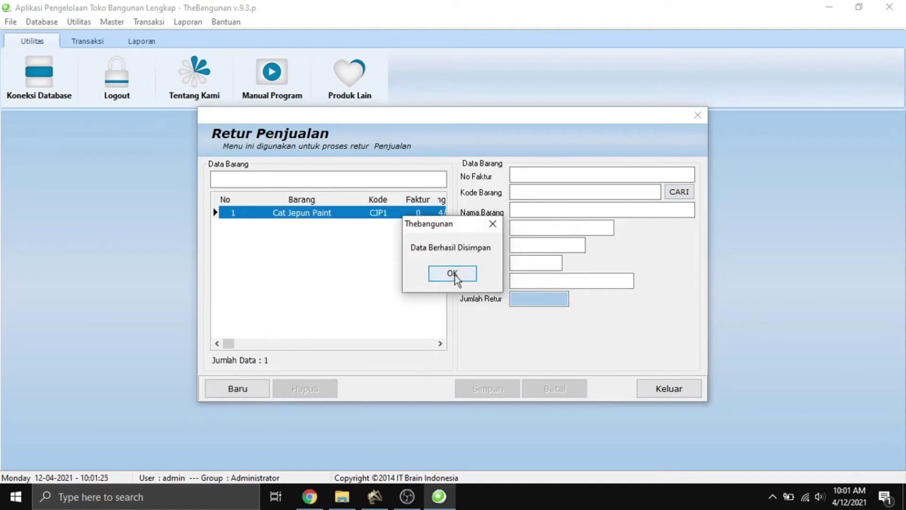
left_click(455, 275)
left_click_drag(228, 344, 434, 344)
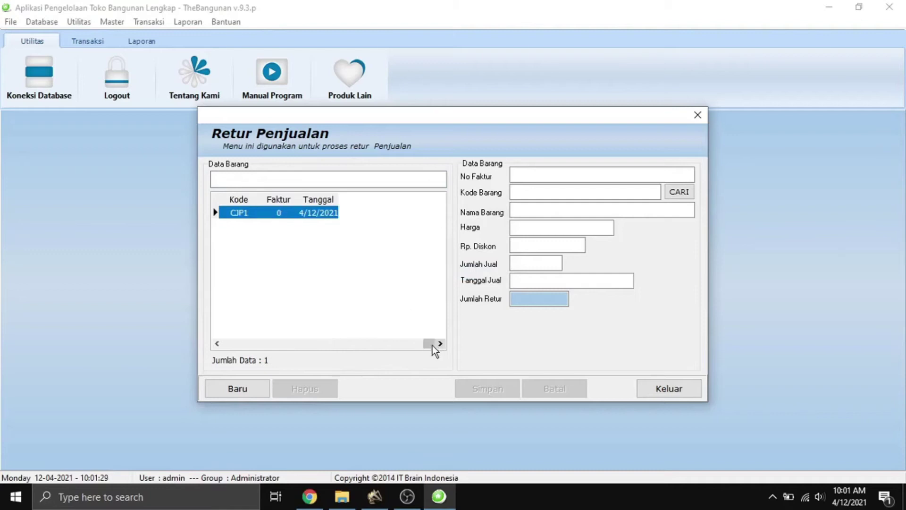
Close the sales return form and start a new Stok Opname entry for Cat Jepun Paint (CJP1).
left_click(672, 394)
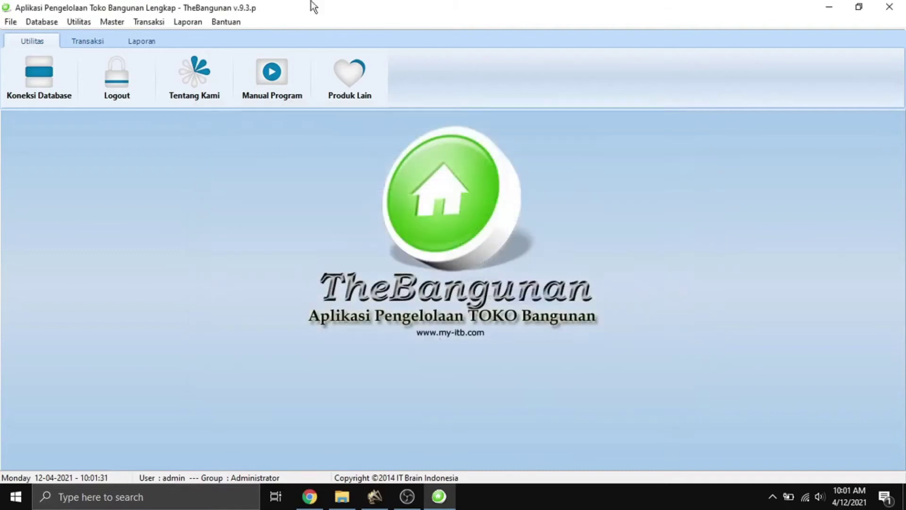
left_click(145, 24)
mouse_move(177, 19)
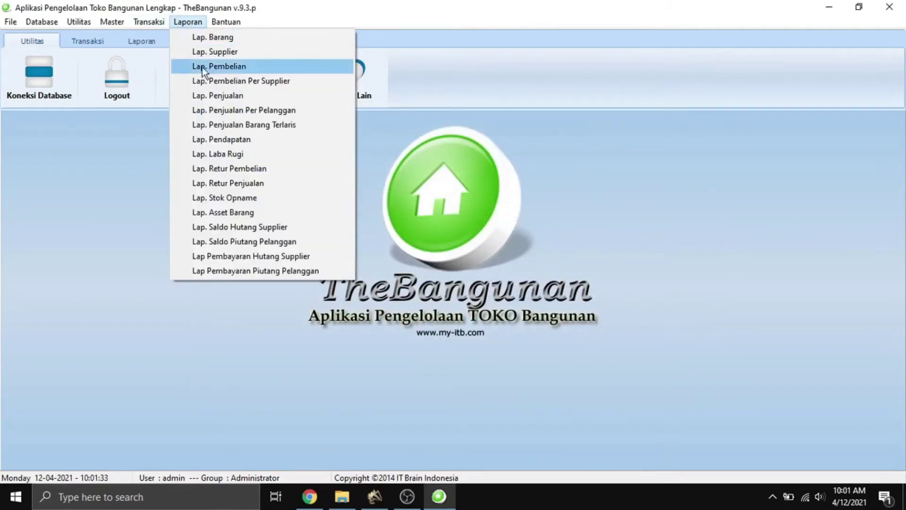
mouse_move(149, 23)
left_click(181, 97)
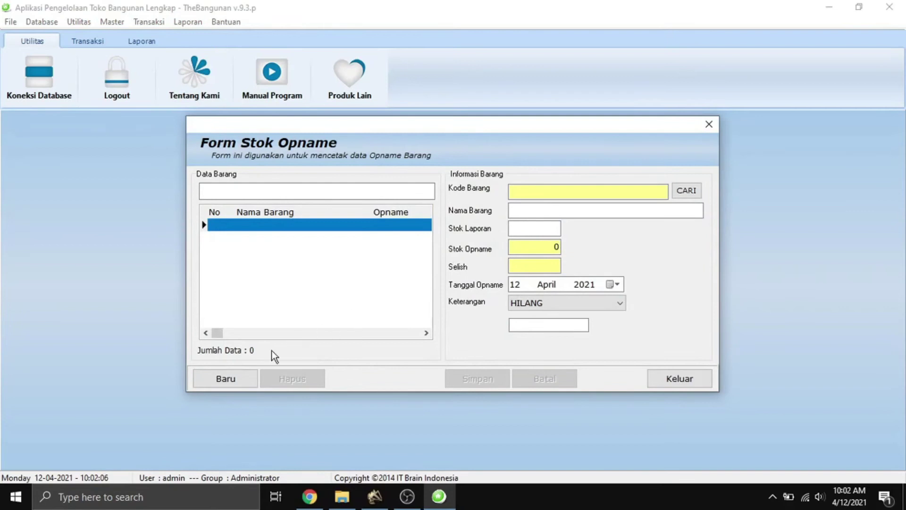
left_click(243, 377)
left_click(688, 192)
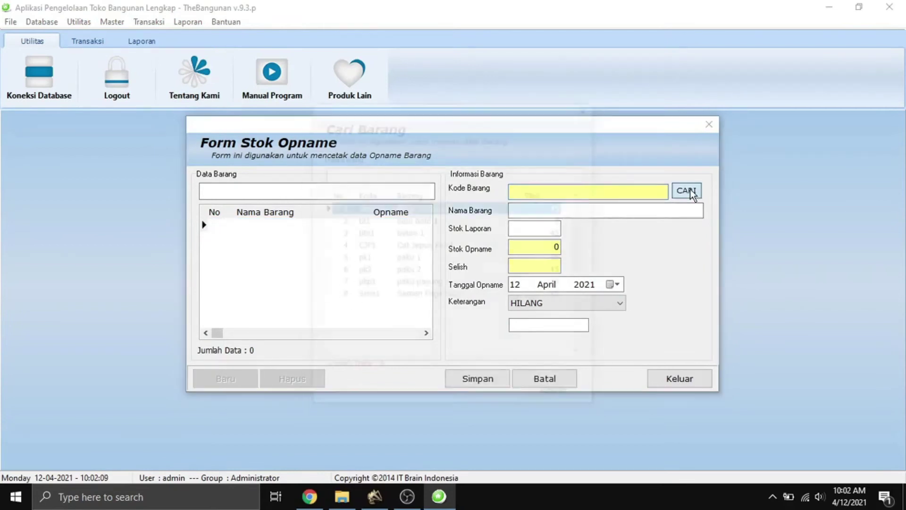
double_click(390, 249)
Enter the counted stock, trying 55 first and then correcting it to 5.
left_click(538, 249)
left_click(539, 249)
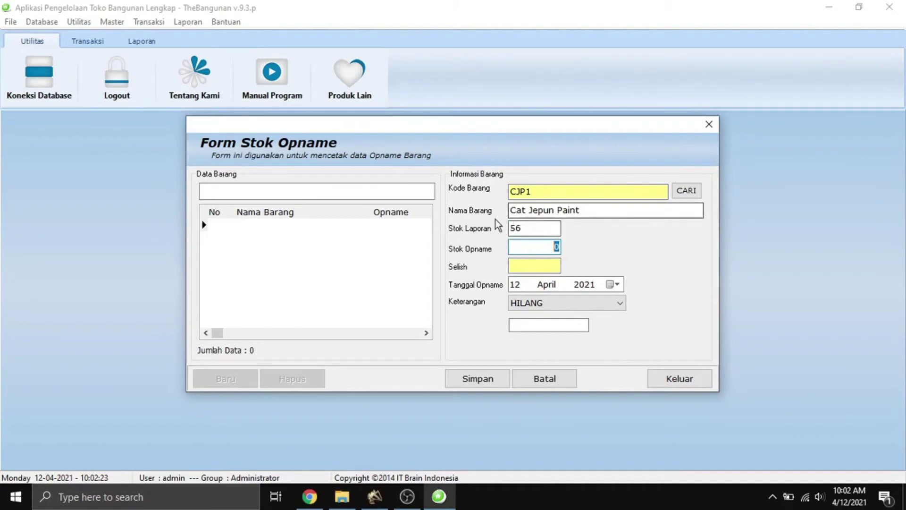
type("55")
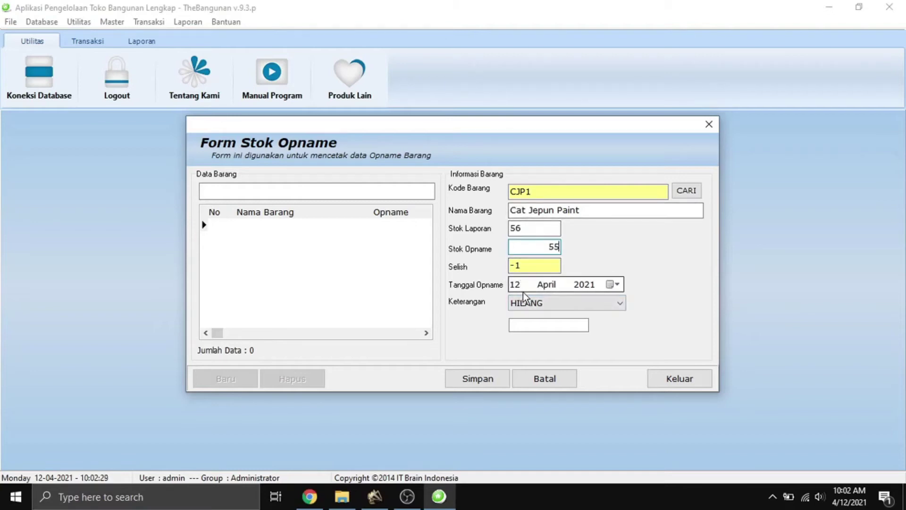
left_click(529, 266)
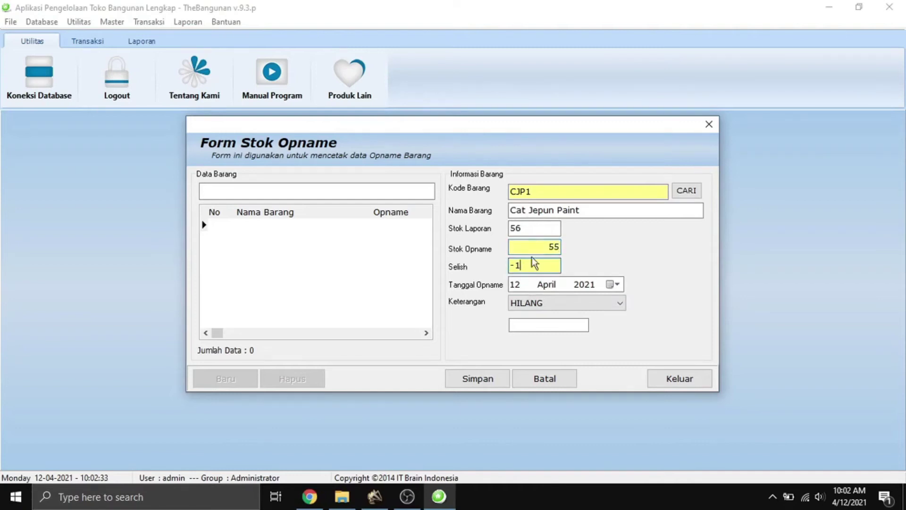
left_click(547, 246)
double_click(545, 248)
type("5")
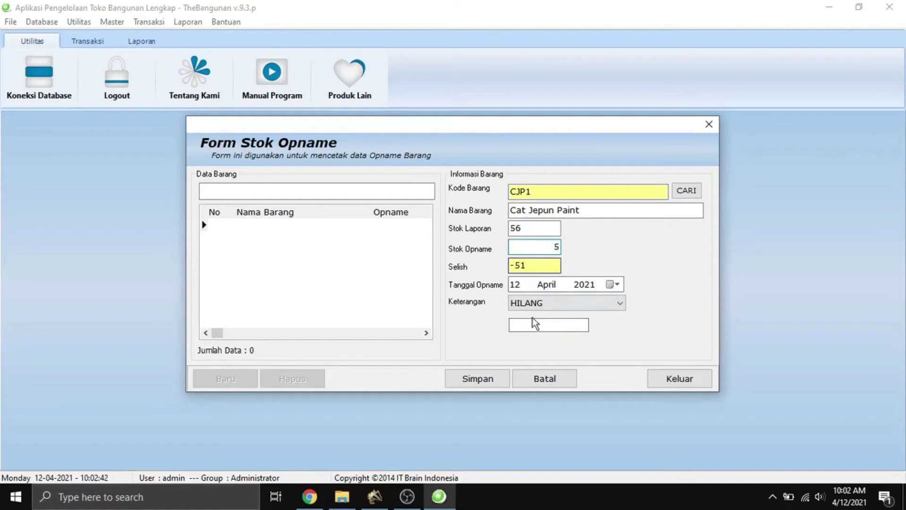
Set the Keterangan reason to RUSAK and save the stock count with difference -51.
left_click(550, 304)
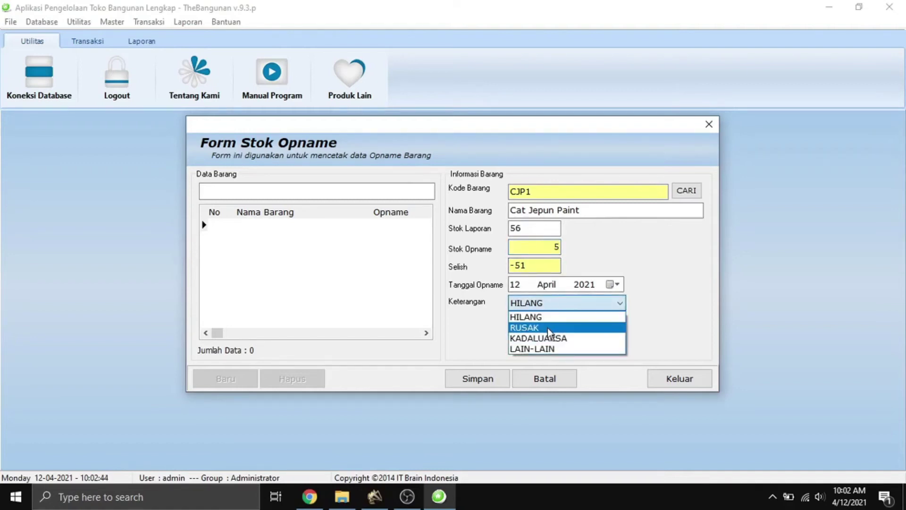
left_click(548, 325)
left_click(475, 381)
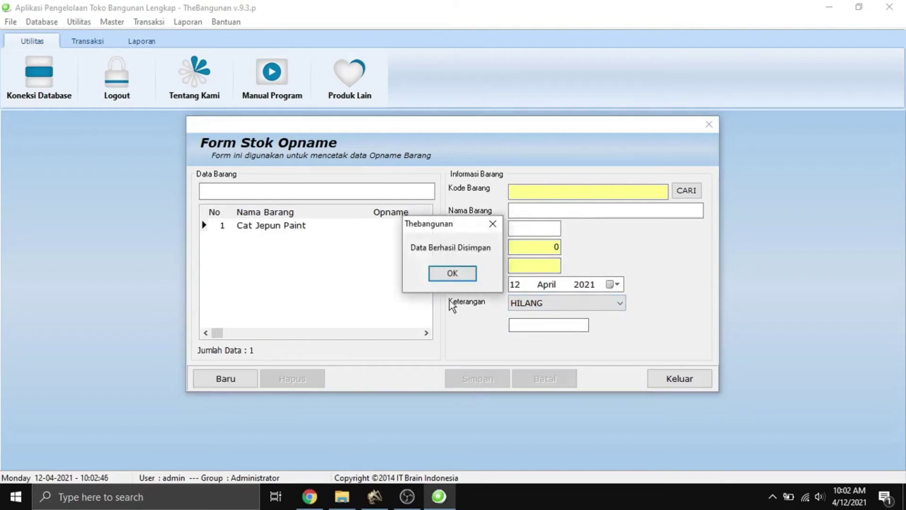
left_click(453, 271)
left_click_drag(229, 332, 293, 331)
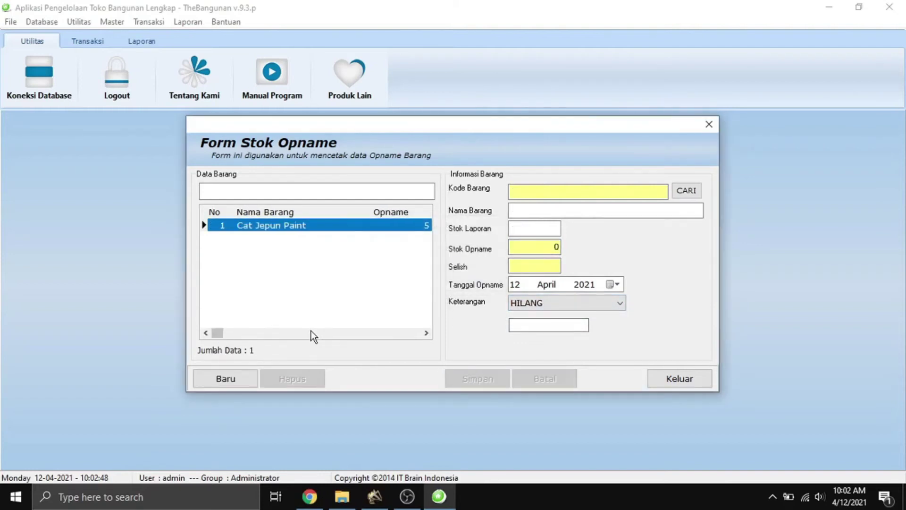
left_click(367, 332)
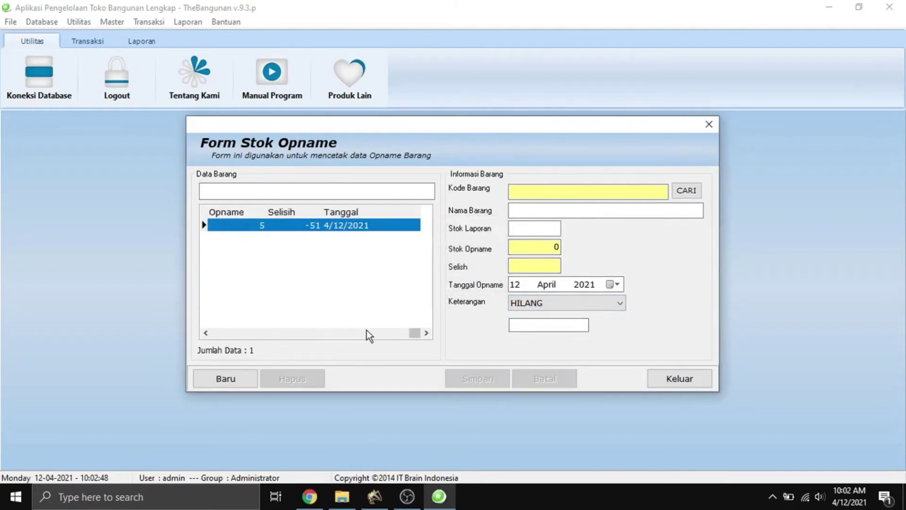
Close the stock-taking form, then change paku 1's price from 3500 to 4000 in Update Harga.
left_click(681, 374)
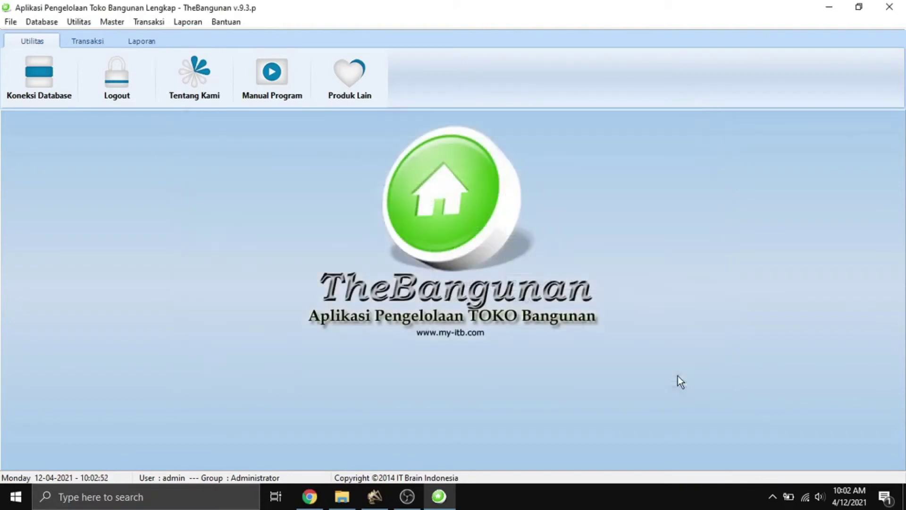
left_click(154, 24)
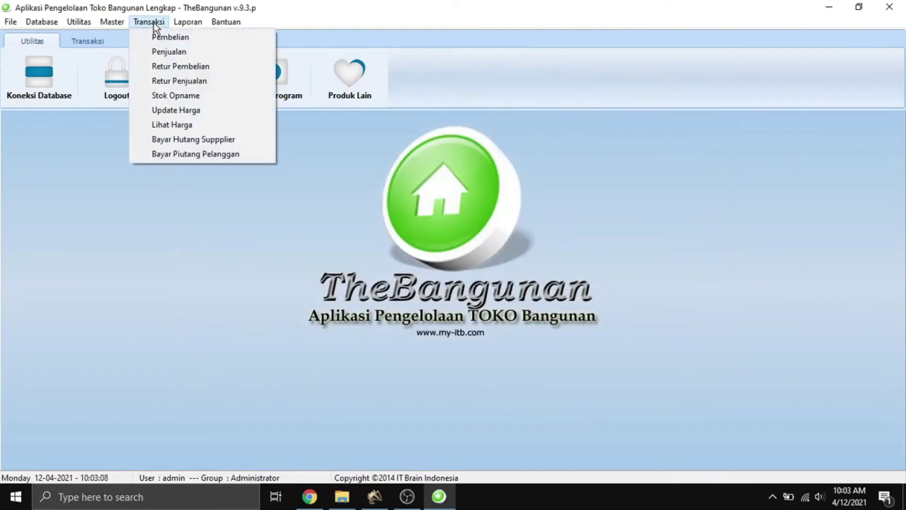
left_click(199, 110)
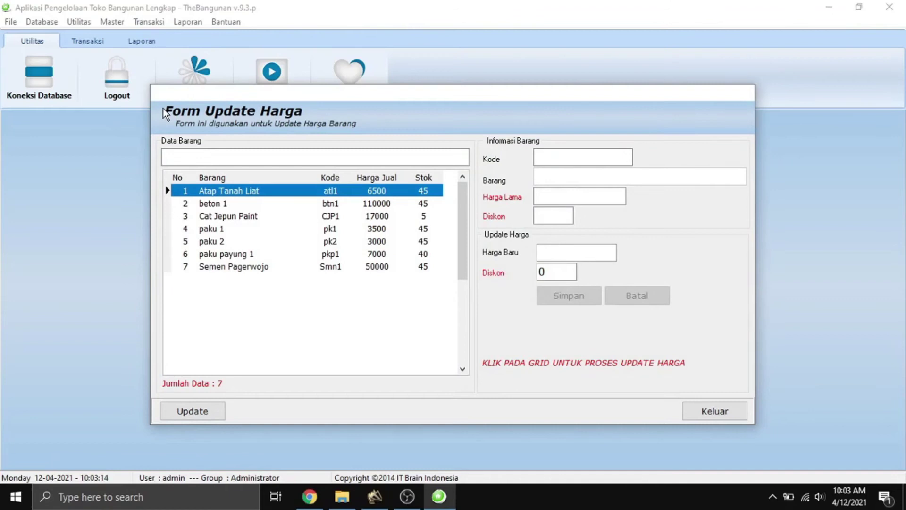
left_click(216, 230)
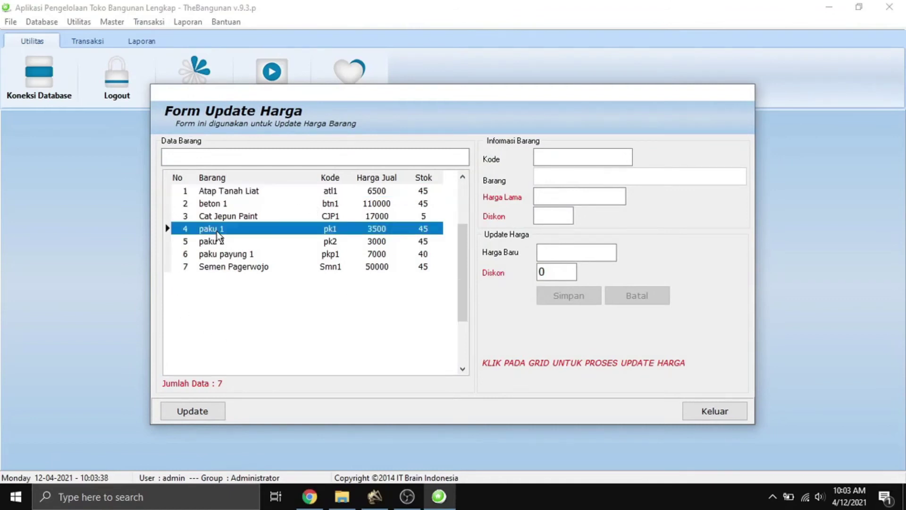
left_click(200, 416)
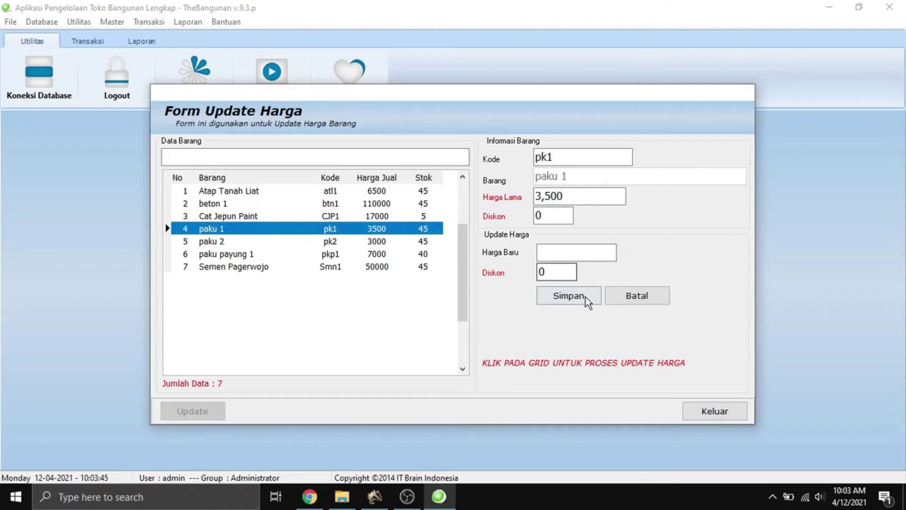
left_click(558, 256)
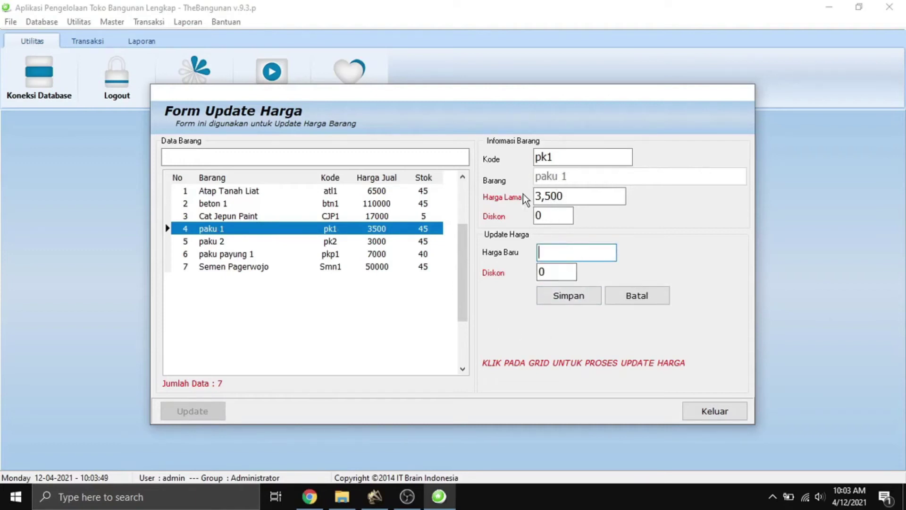
type("4000")
left_click(579, 299)
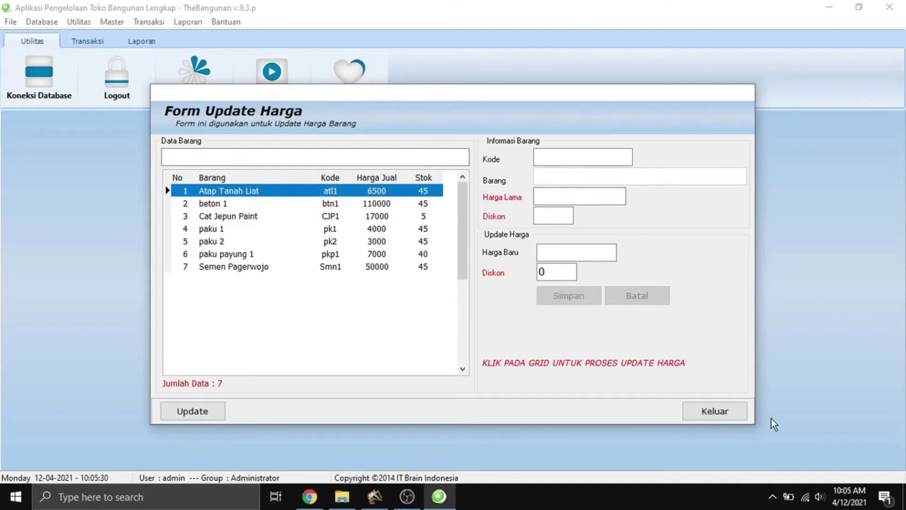
left_click(735, 414)
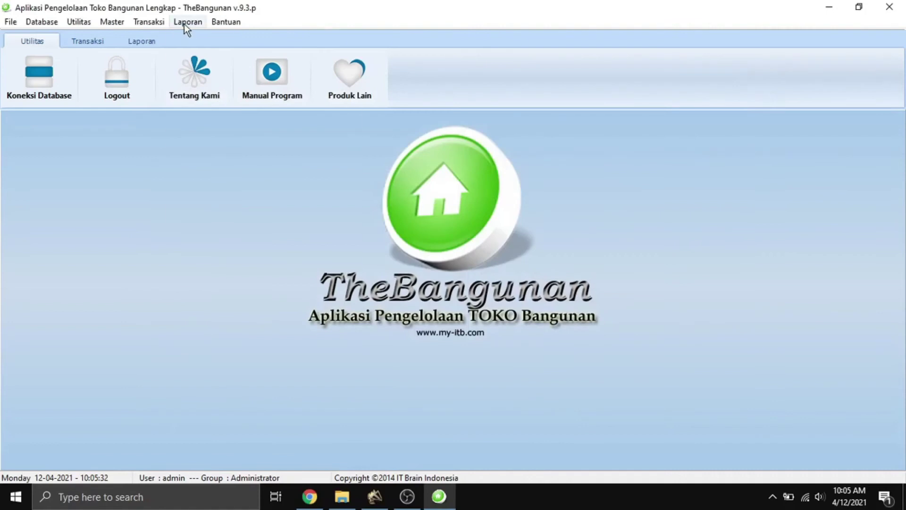
Preview the barcode labels for all seven items in Lihat Harga.
left_click(184, 23)
left_click(165, 23)
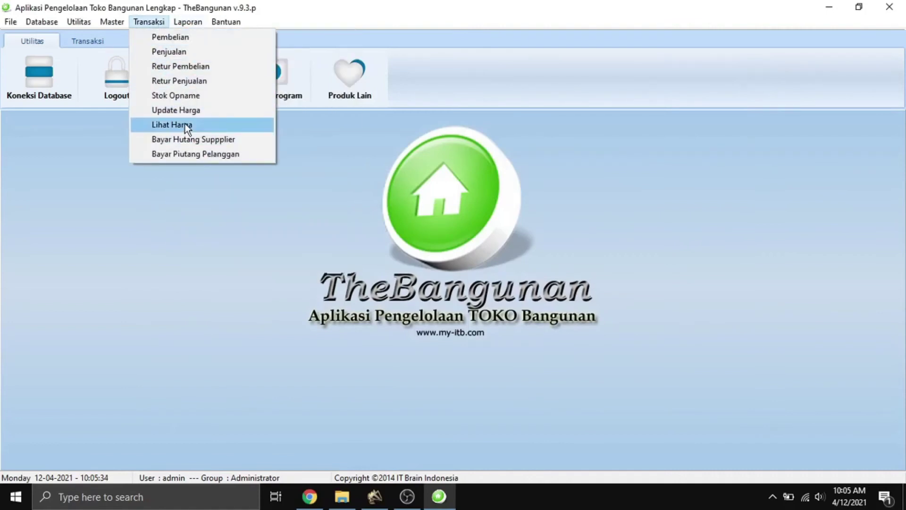
left_click(185, 124)
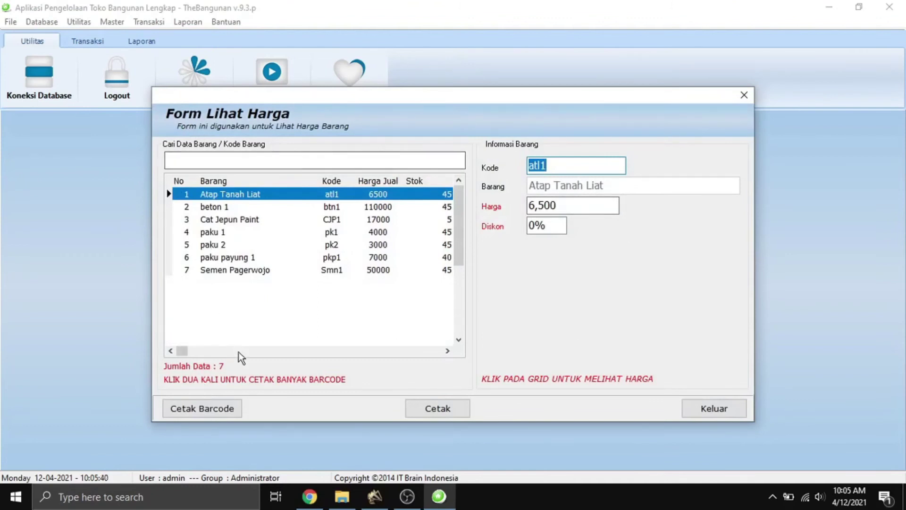
left_click(203, 409)
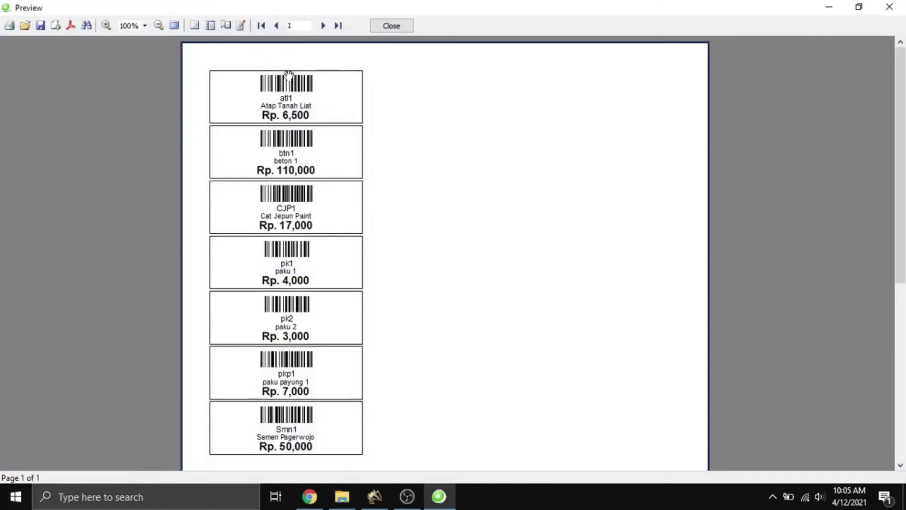
left_click(391, 25)
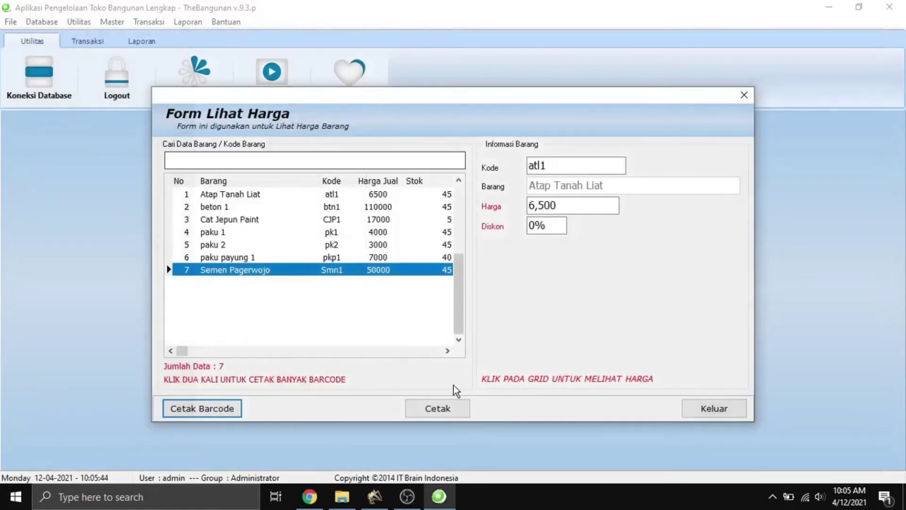
Preview the printed price list for all seven items, then close Lihat Harga.
left_click(435, 409)
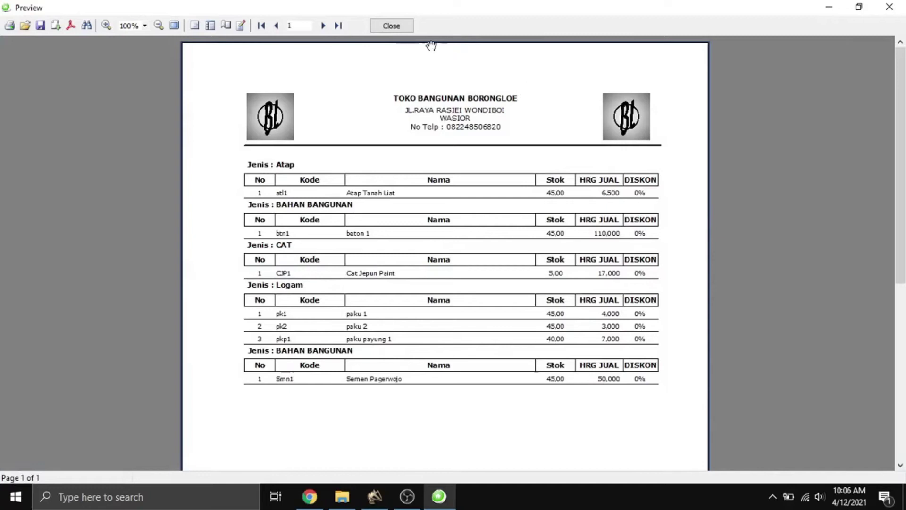
left_click(393, 28)
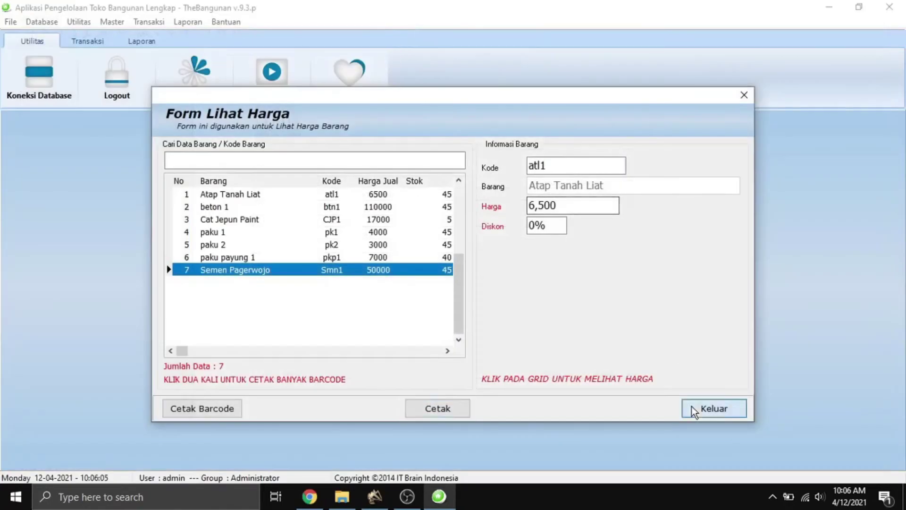
left_click(692, 407)
left_click(162, 26)
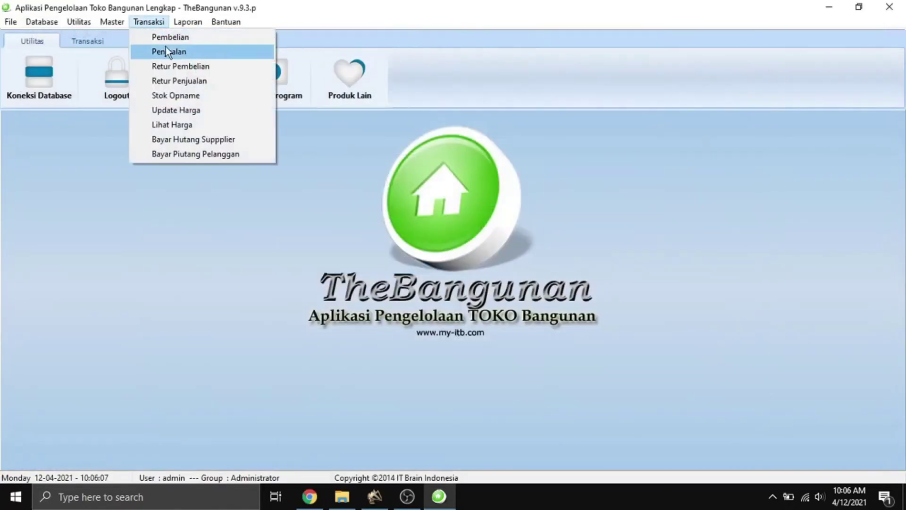
Open Bayar Piutang Pelanggan and select the customer owing 25,000.
left_click(215, 143)
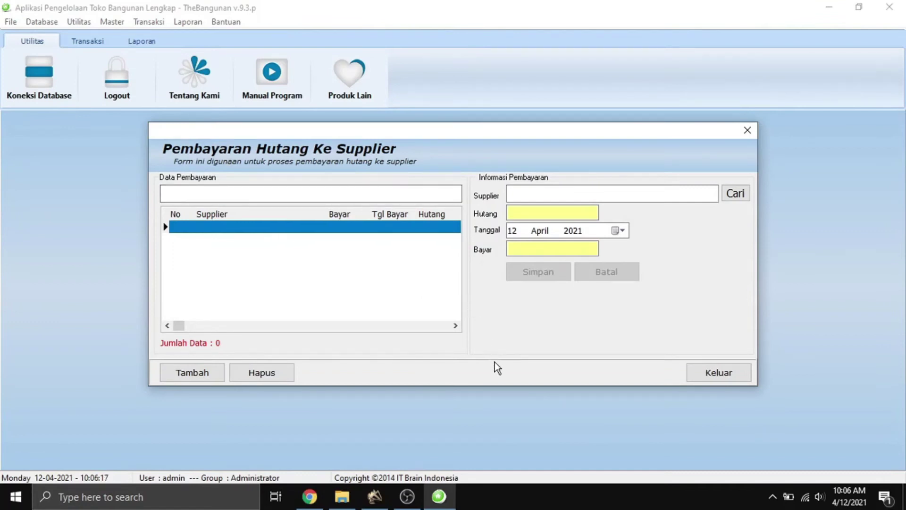
left_click(729, 376)
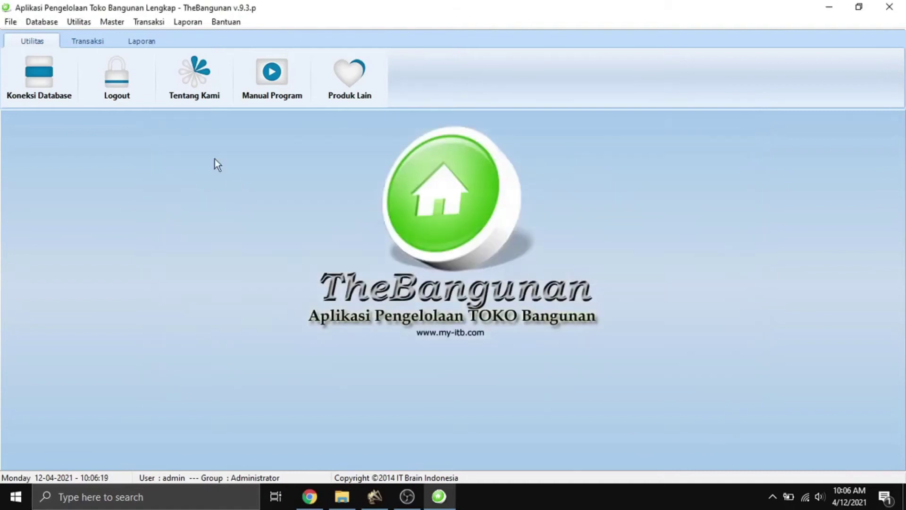
left_click(148, 22)
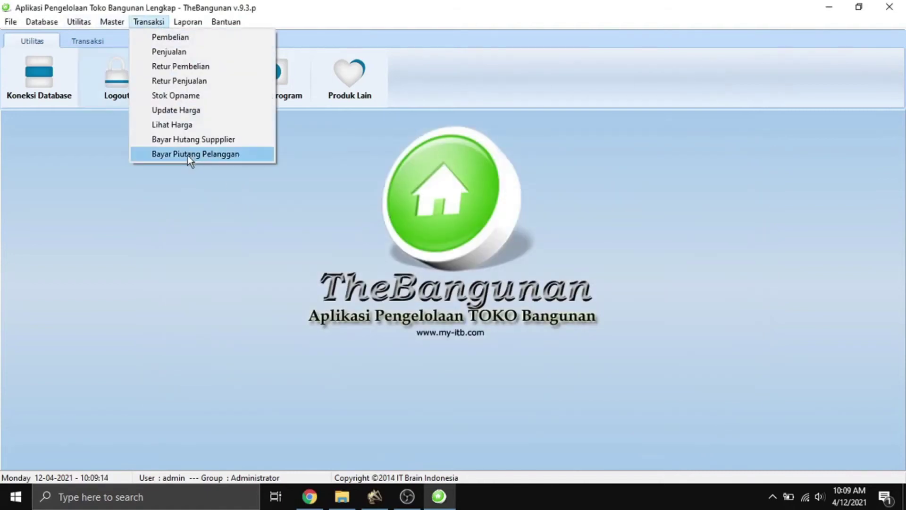
left_click(189, 154)
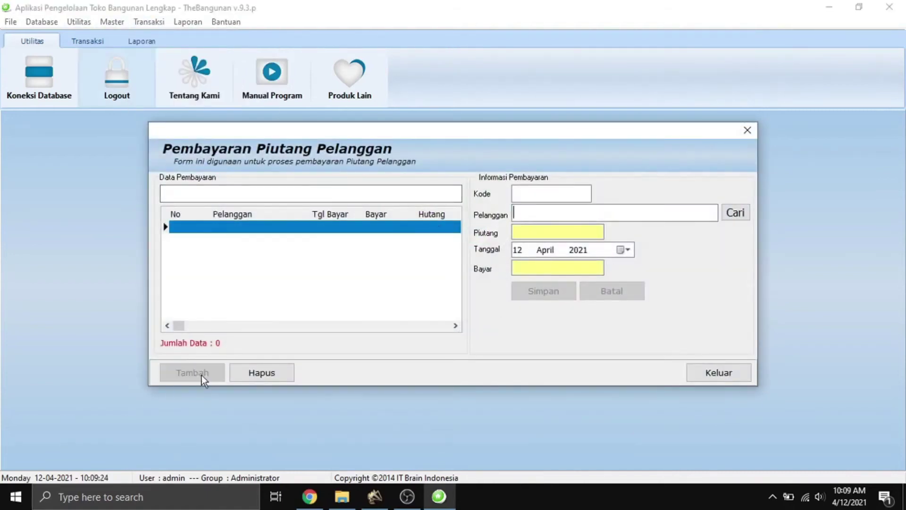
left_click(727, 218)
double_click(252, 204)
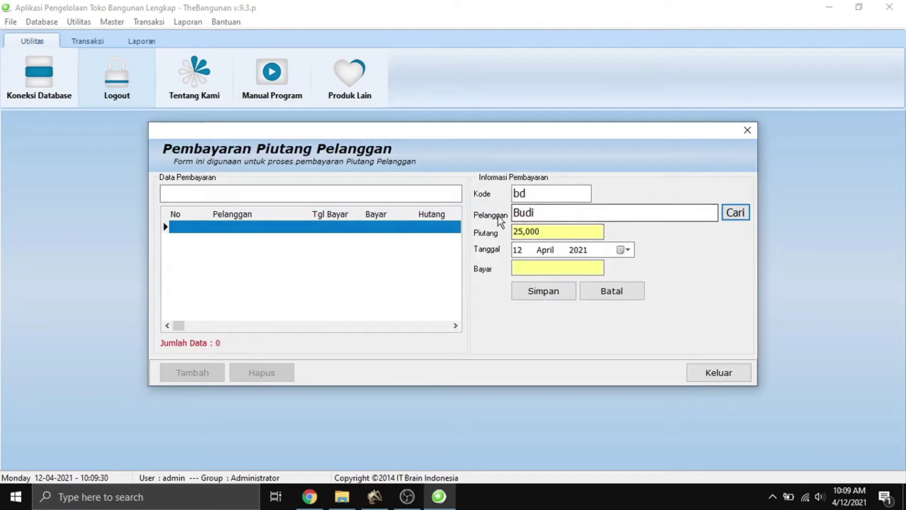
Save a 25,000 payment leaving 0 owed, then close the payment form.
left_click(549, 267)
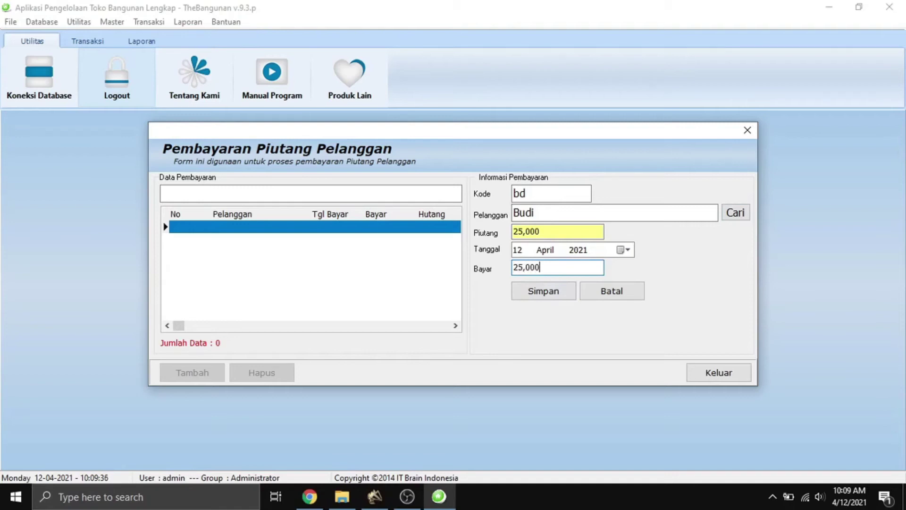
left_click(550, 293)
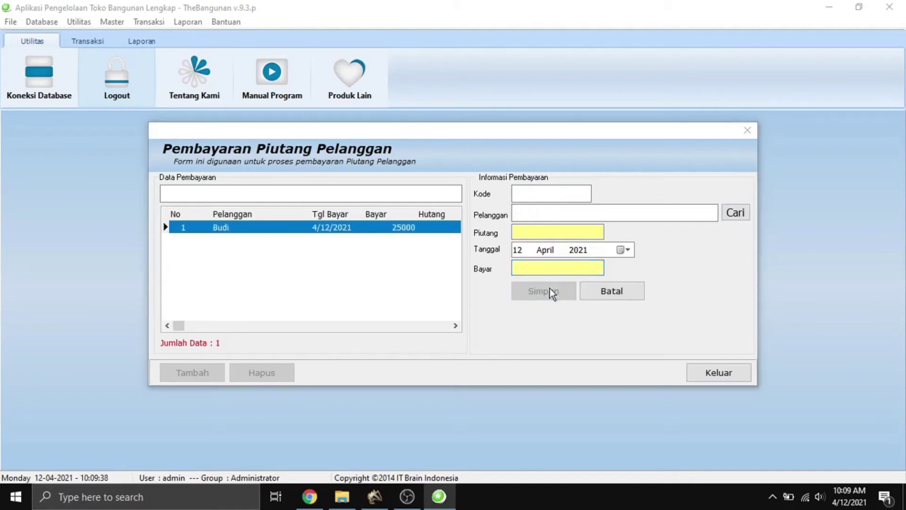
left_click(449, 276)
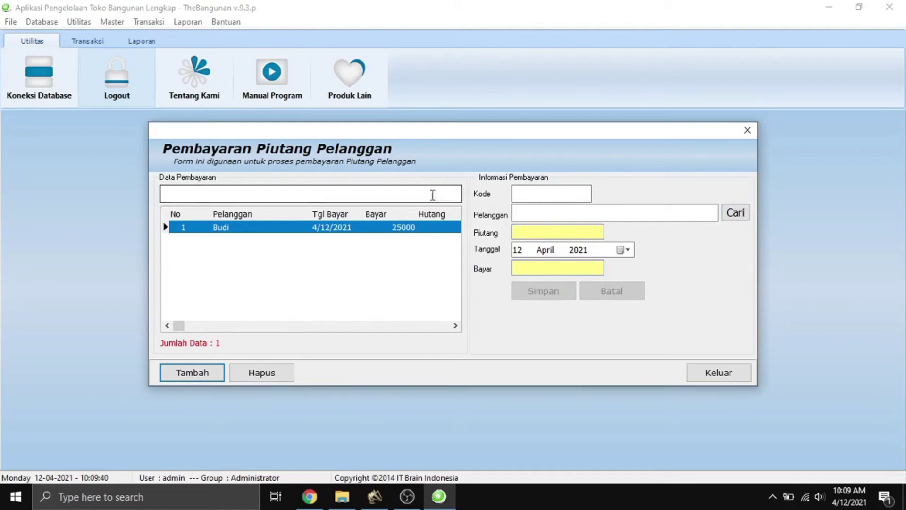
left_click(335, 327)
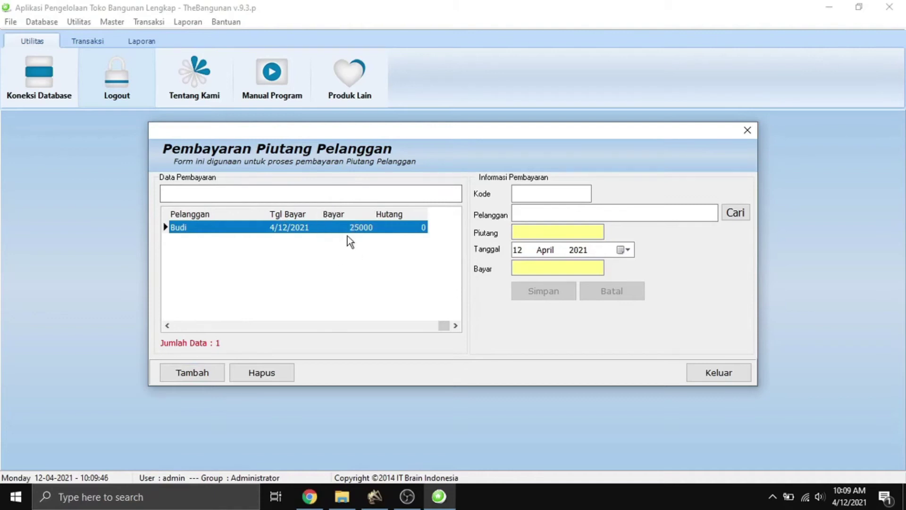
left_click(735, 376)
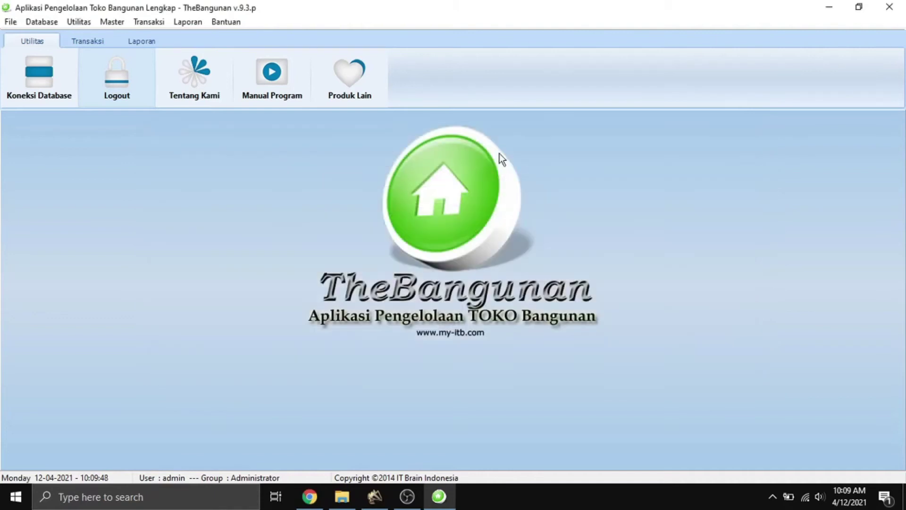
Open the Lap. Barang report and filter Per Stok to items with zero stock.
left_click(187, 22)
left_click(211, 36)
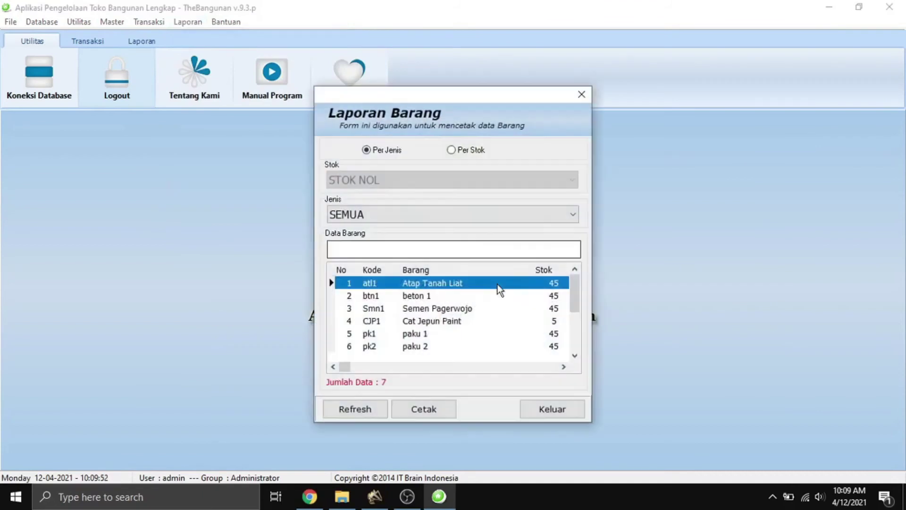
left_click_drag(575, 301, 577, 344)
left_click_drag(573, 306, 574, 282)
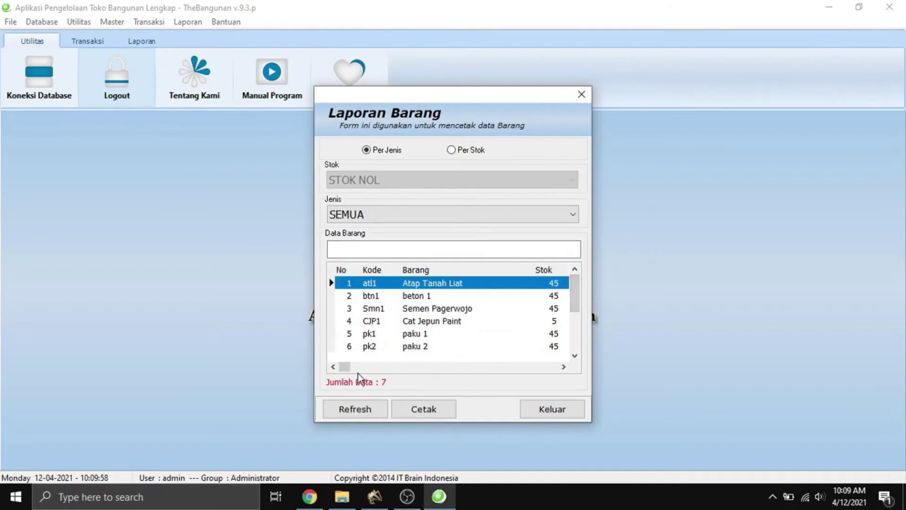
left_click(452, 149)
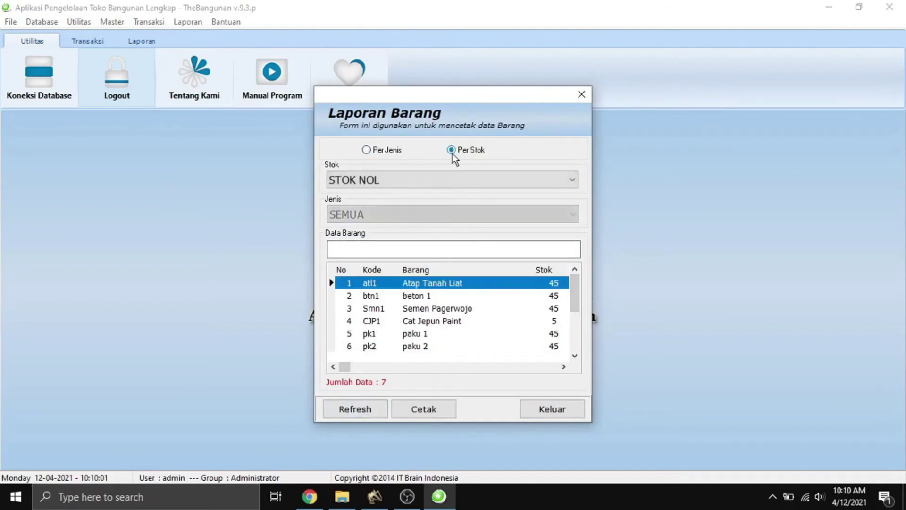
left_click(410, 185)
left_click(364, 193)
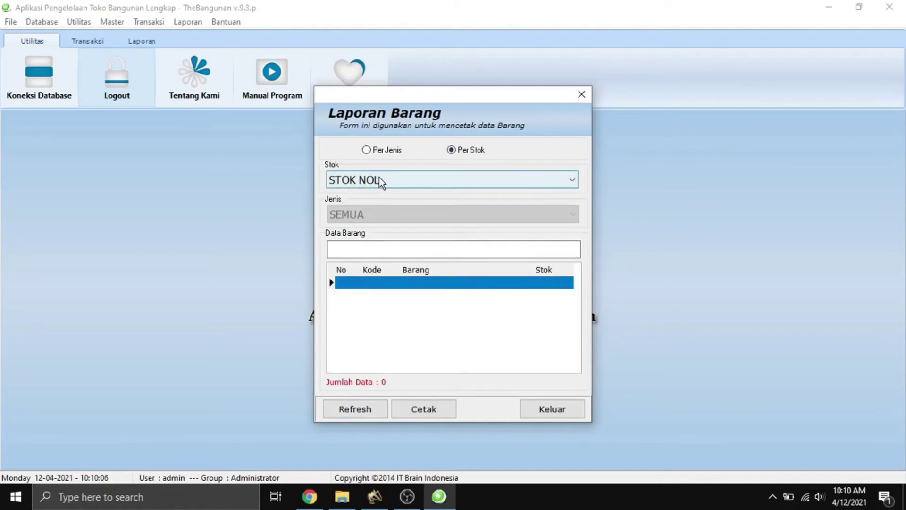
Try the below-minimum and above-minimum stock filters, ending back on zero stock.
left_click(378, 177)
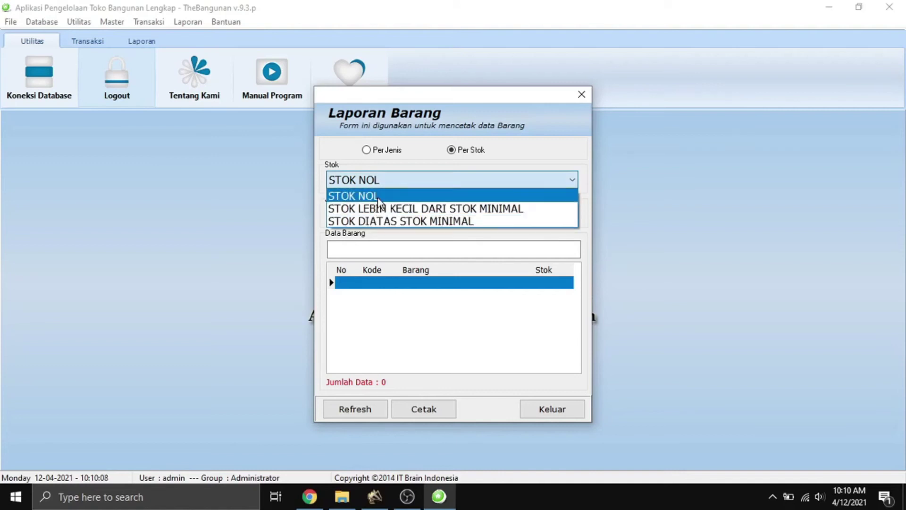
left_click(380, 208)
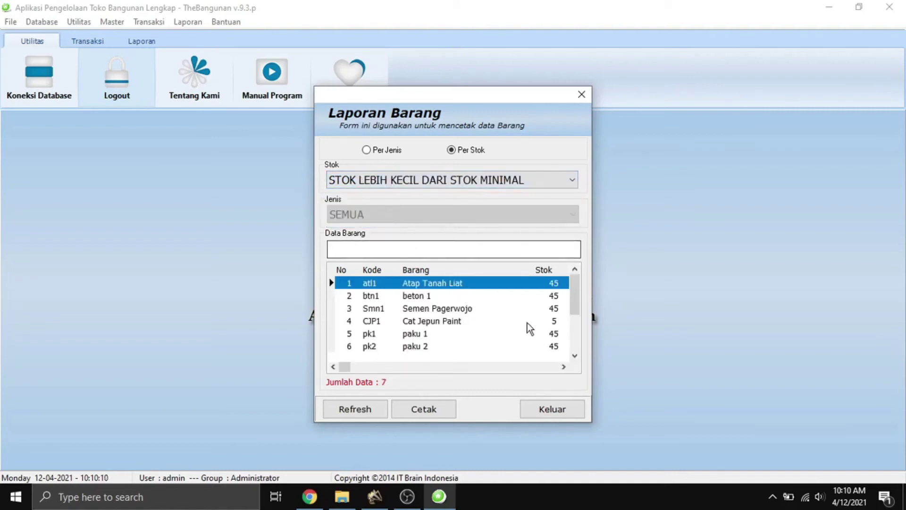
left_click(397, 181)
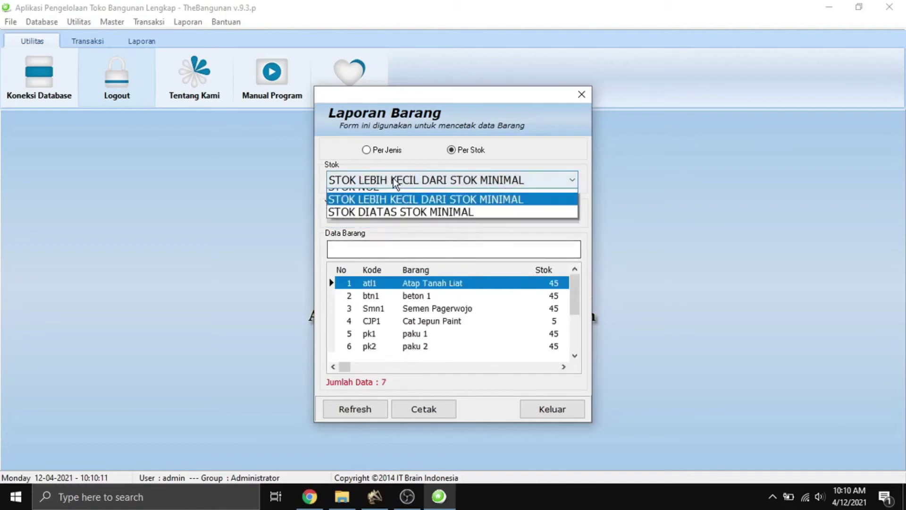
left_click(391, 221)
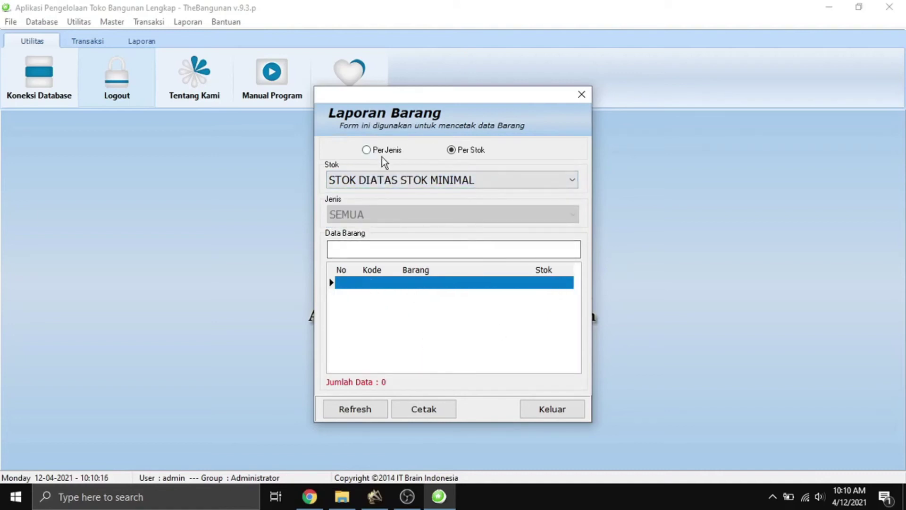
left_click(387, 179)
left_click(374, 208)
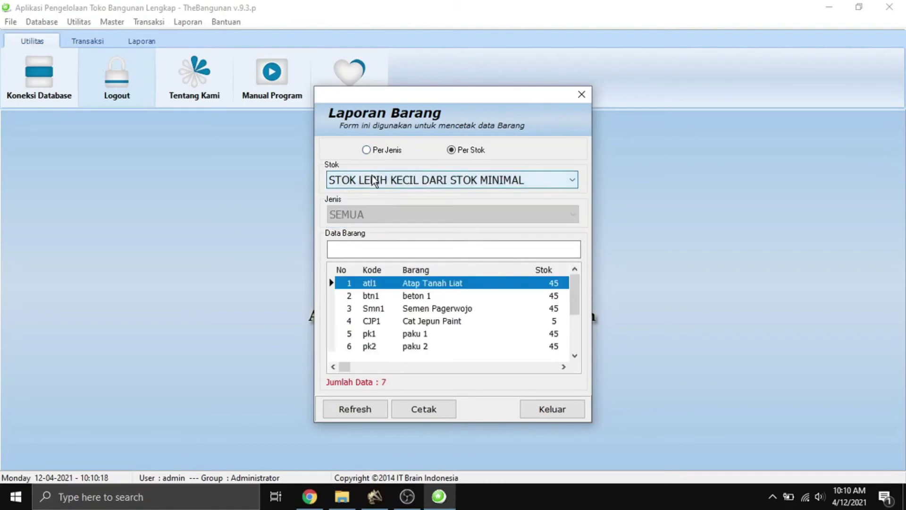
left_click(373, 177)
left_click(373, 194)
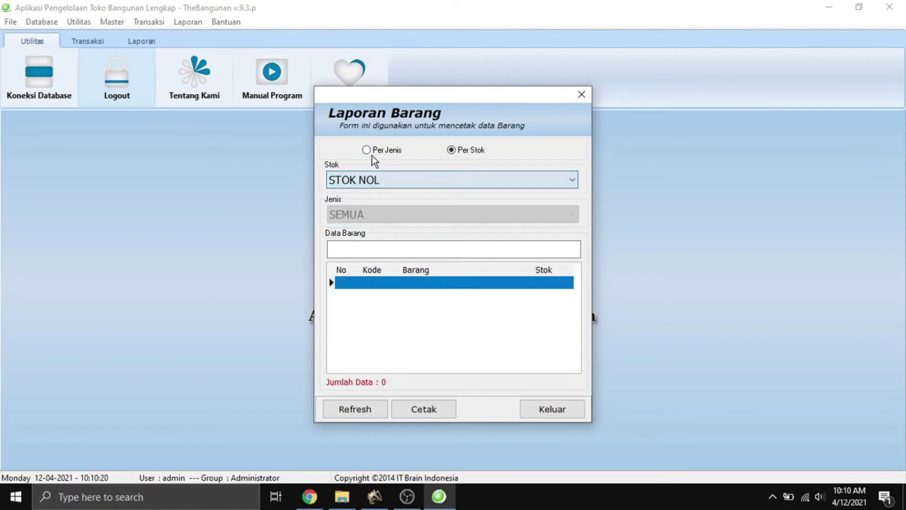
Switch back to Per Jenis with Jenis SEMUA and generate the item report preview.
left_click(371, 154)
left_click(382, 220)
left_click(383, 230)
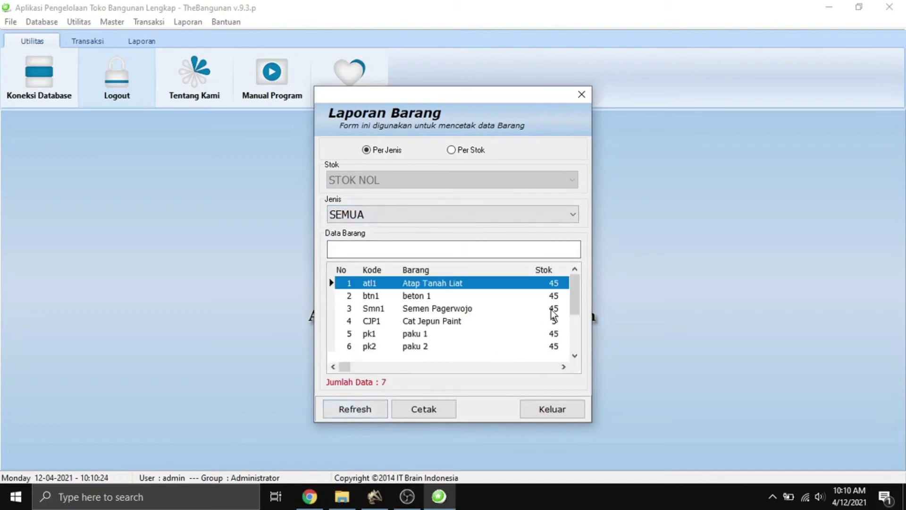
left_click(368, 215)
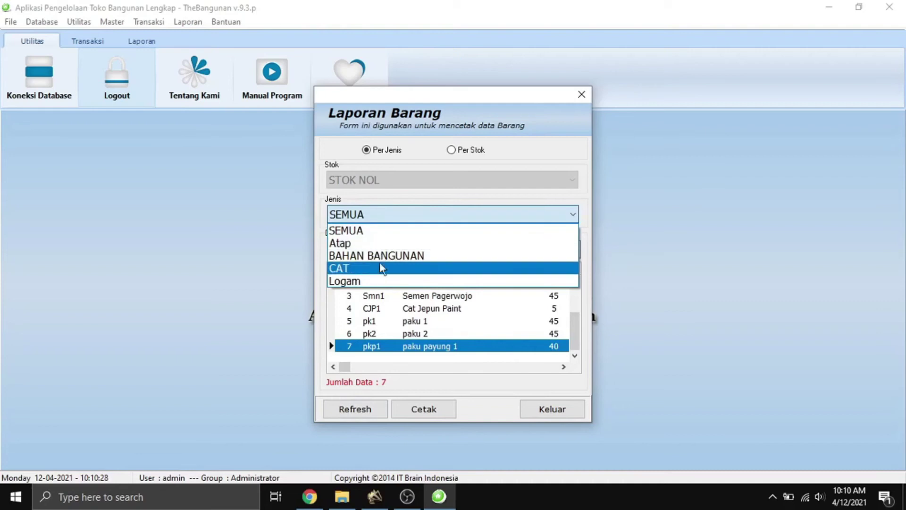
left_click(390, 398)
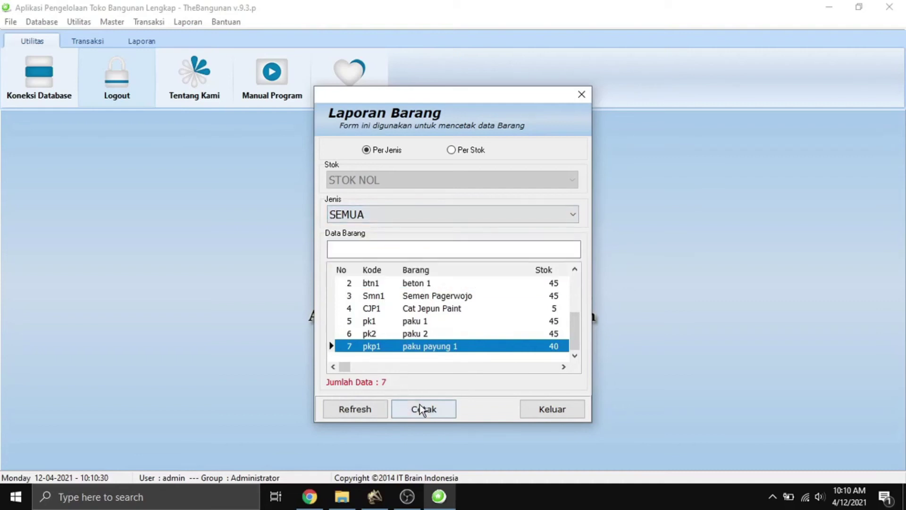
left_click(424, 408)
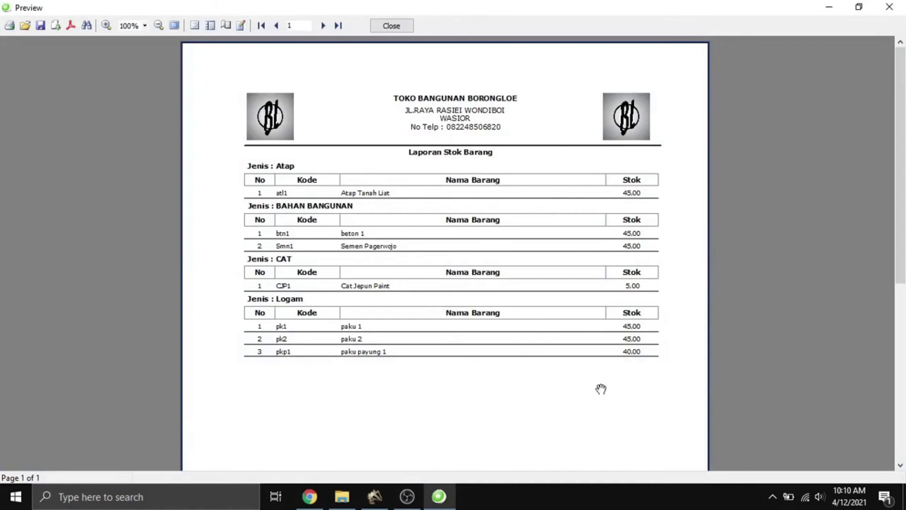
Enlarge and scroll the Laporan Stok Barang preview, then close it and the Laporan Barang form.
left_click(108, 24)
scroll(359, 142, "down", 5)
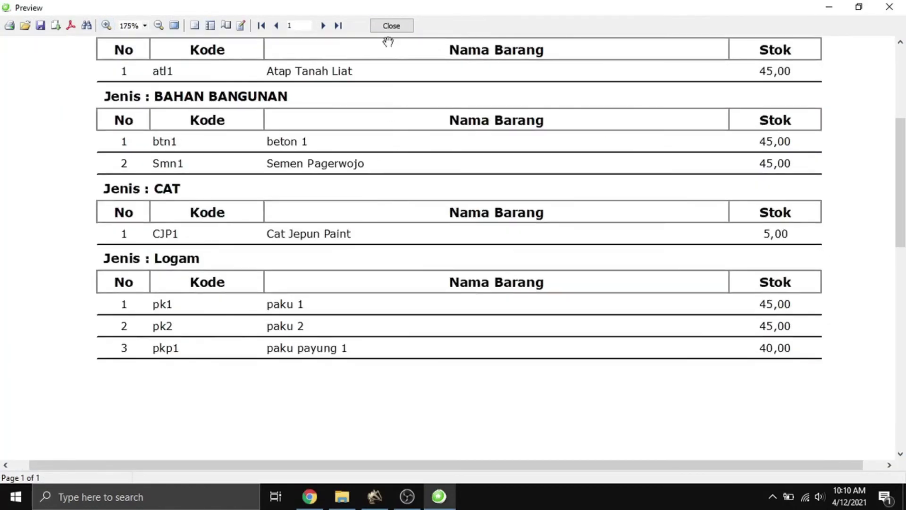
left_click(391, 25)
left_click(563, 410)
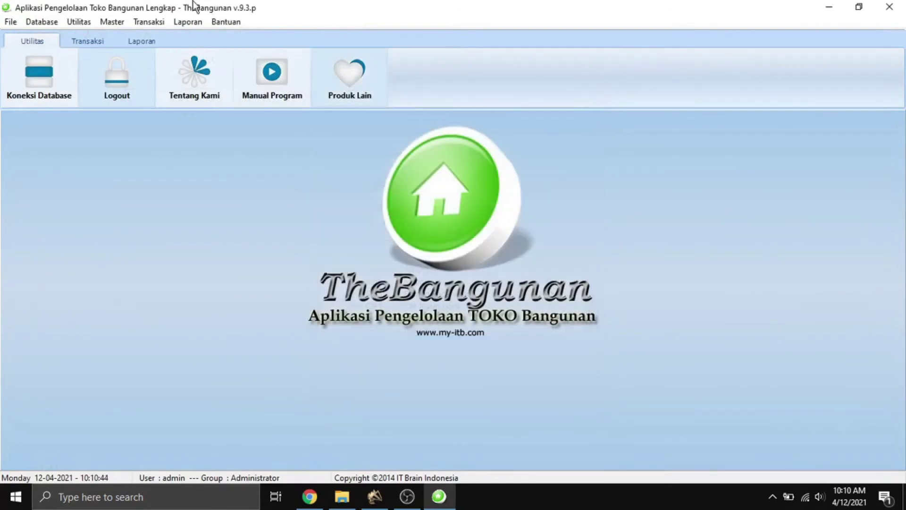
left_click(191, 21)
Preview the Lap. Supplier report listing PT Bahagia and TOKO HABIBI at 150%, then close it.
left_click(205, 50)
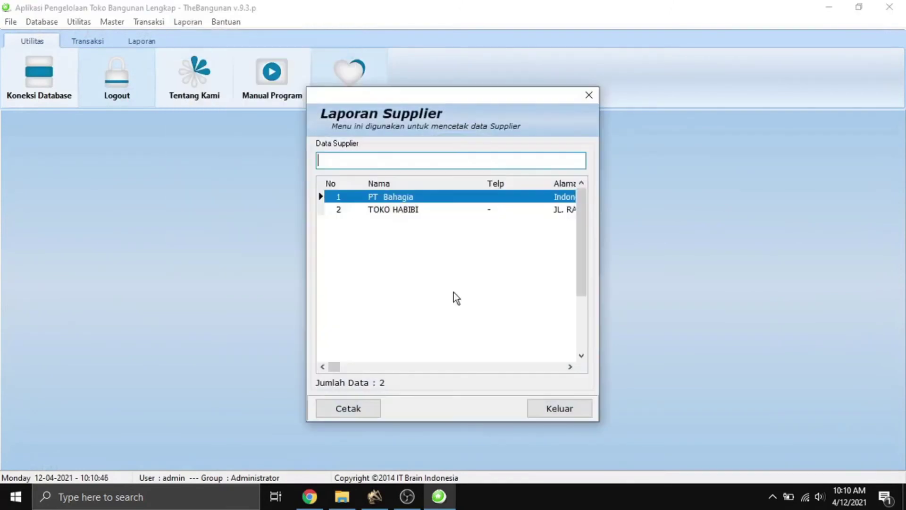
mouse_move(335, 368)
left_mouse_down()
mouse_move(443, 369)
mouse_move(336, 367)
left_mouse_up()
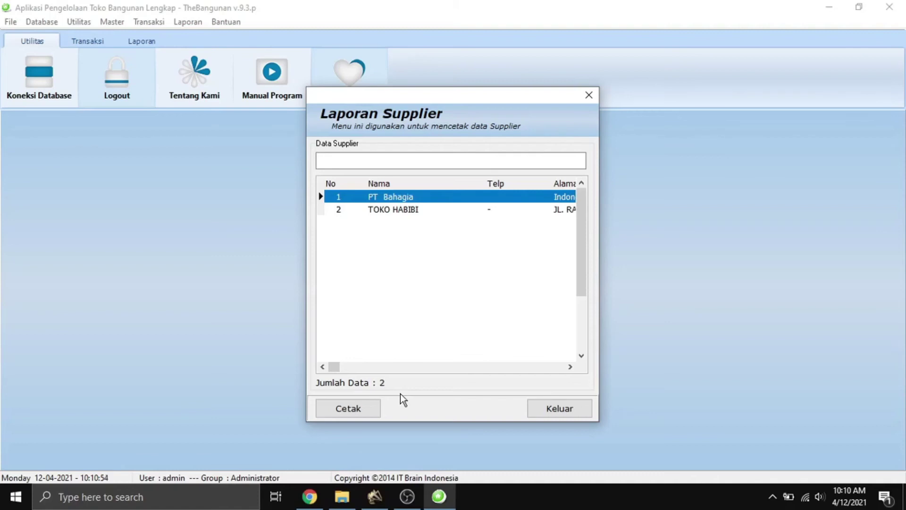
left_click(371, 410)
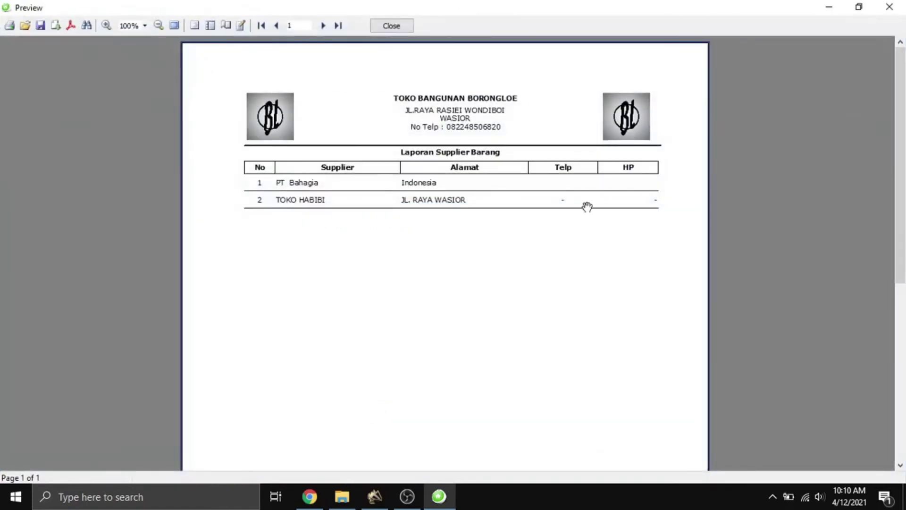
left_click(110, 23)
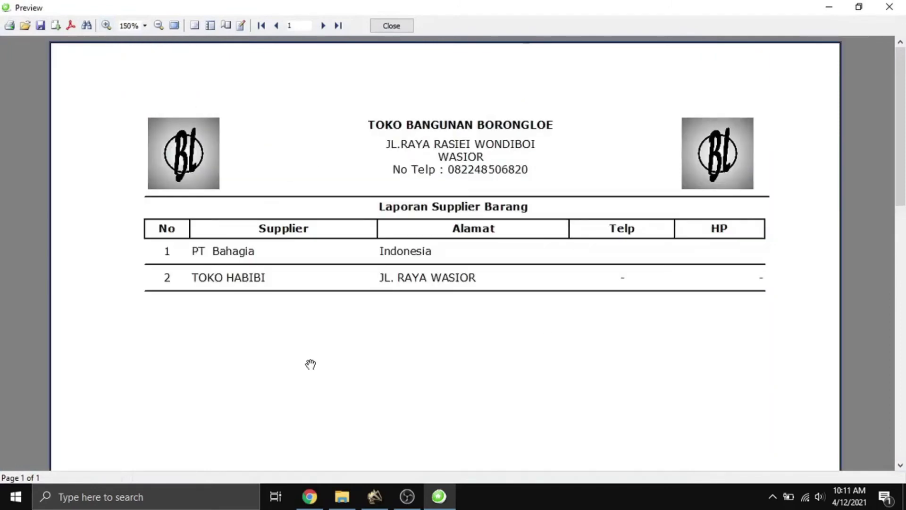
left_click(399, 24)
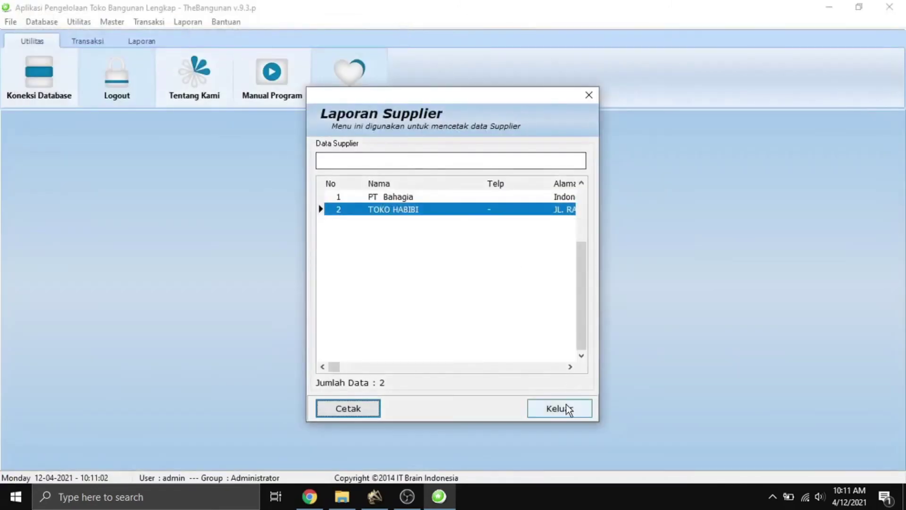
left_click(566, 410)
left_click(188, 24)
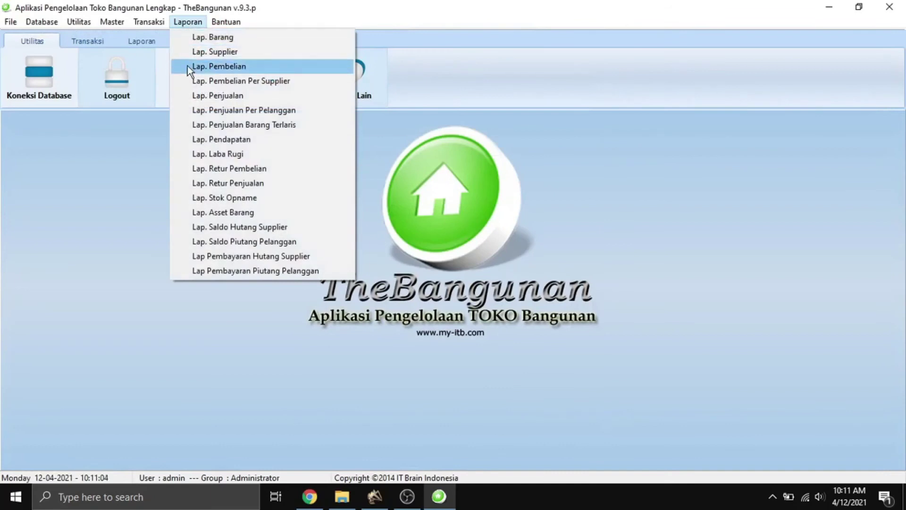
Open Lap. Pembelian and cycle the payment filter through TUNAI, HUTANG and back to SEMUA.
left_click(187, 66)
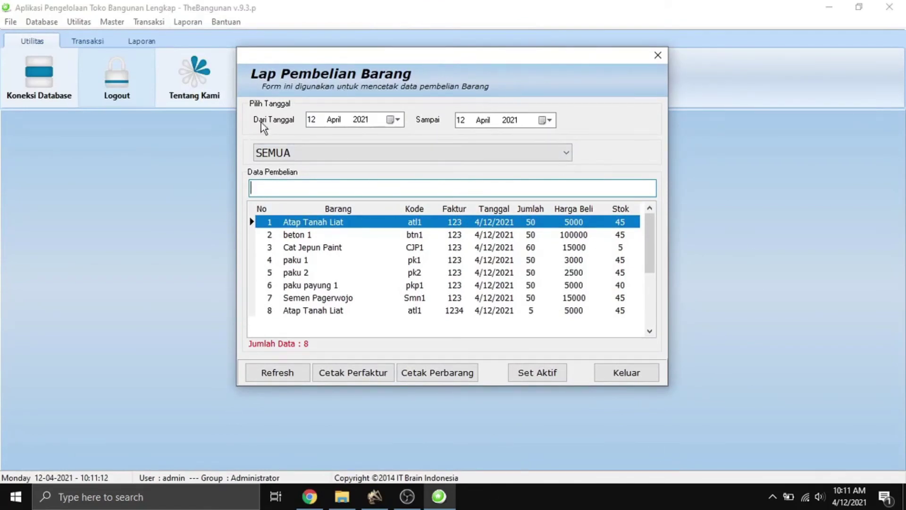
left_click(291, 153)
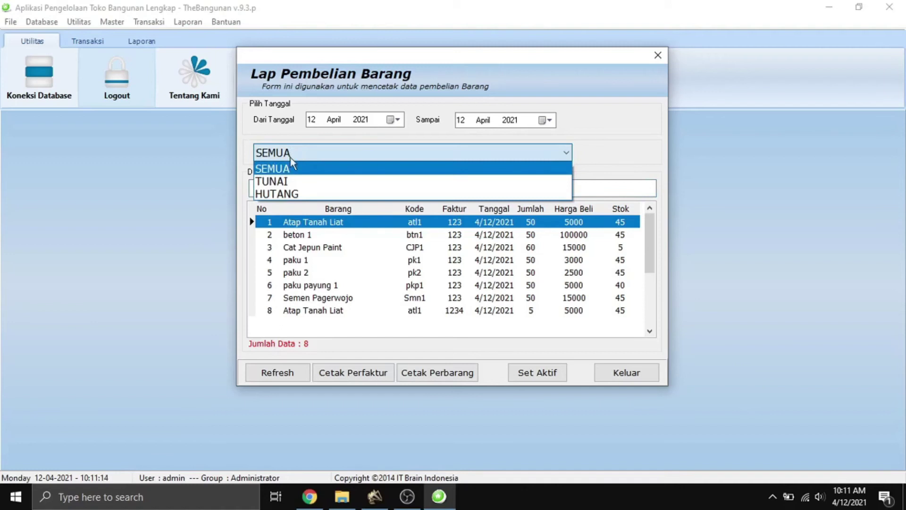
left_click(293, 182)
left_click(295, 153)
left_click(299, 192)
left_click(304, 150)
left_click(306, 169)
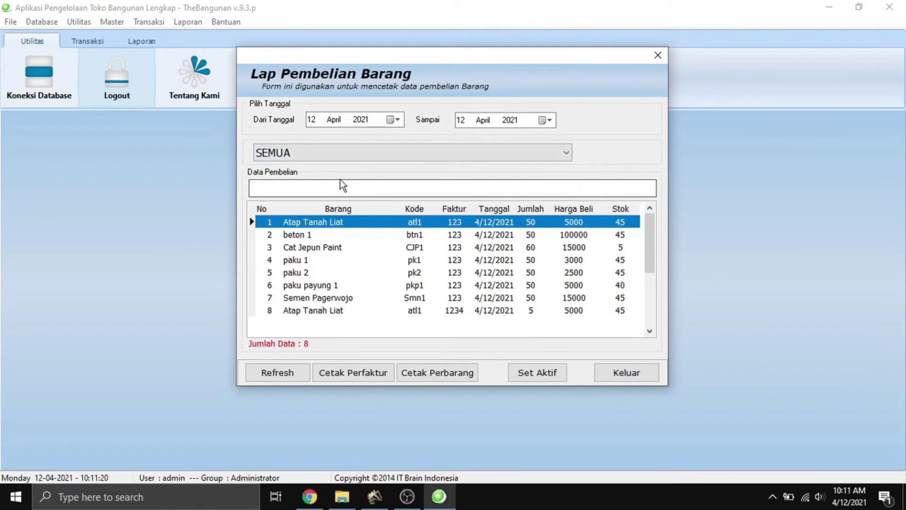
Filter the purchase list to HUTANG purchases and refresh it.
left_click(310, 150)
left_click(305, 180)
left_click(302, 159)
left_click(288, 192)
left_click(289, 376)
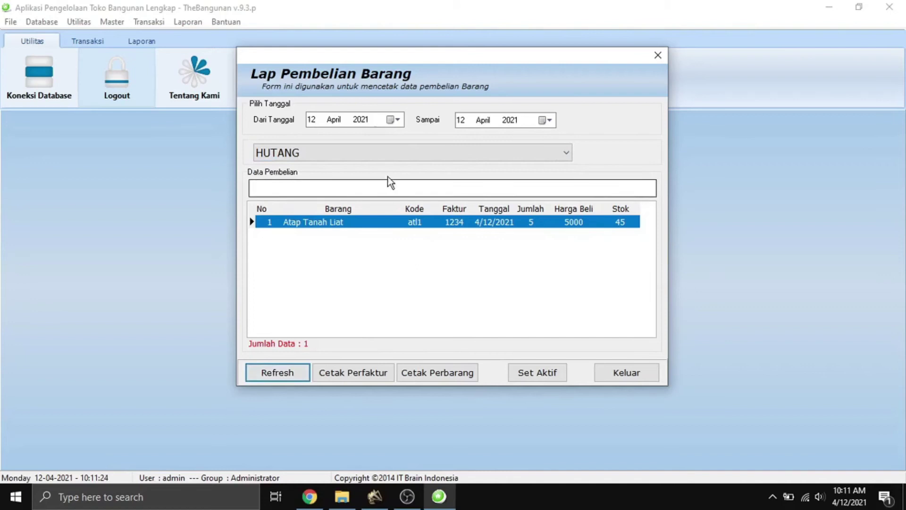
Refresh the list for TUNAI purchases, then return to SEMUA showing all purchases.
left_click(341, 152)
left_click(339, 181)
left_click(338, 153)
left_click(282, 376)
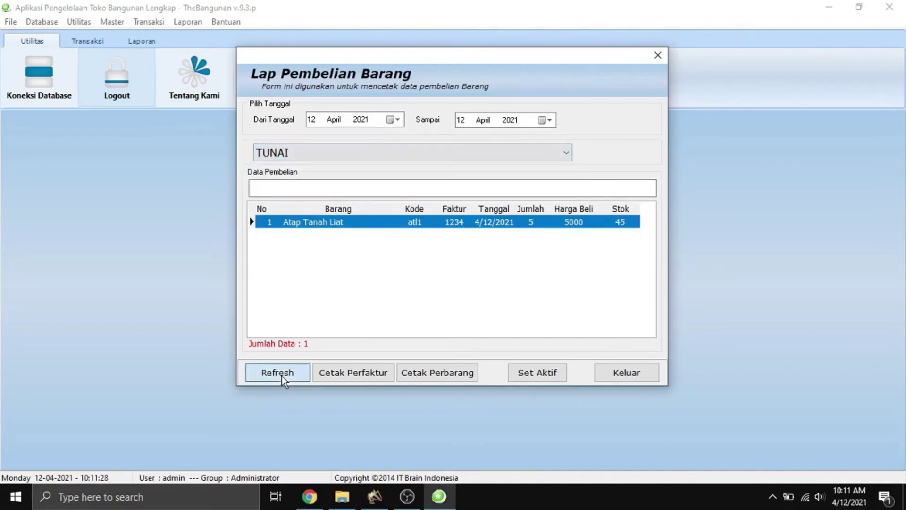
left_click(346, 156)
left_click(338, 169)
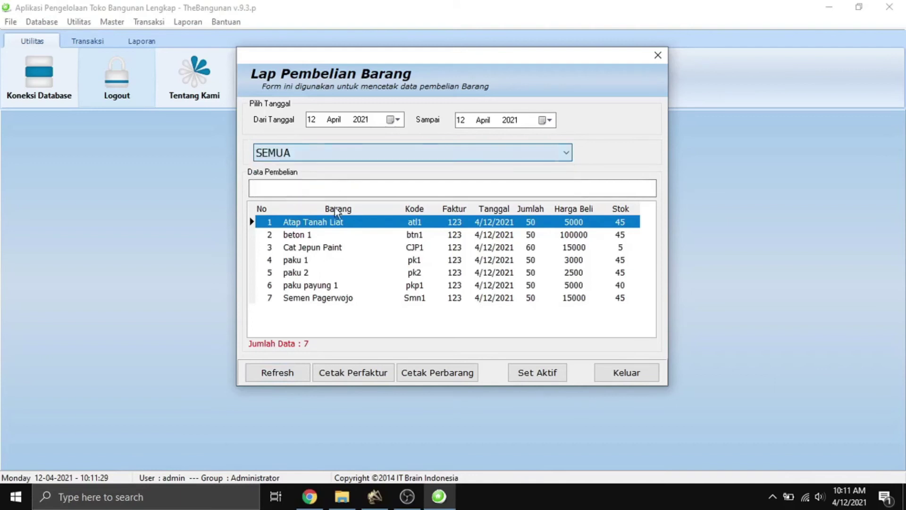
left_click(276, 374)
Preview and scroll through the per-invoice (Cetak Perfaktur) purchase report.
left_click(369, 380)
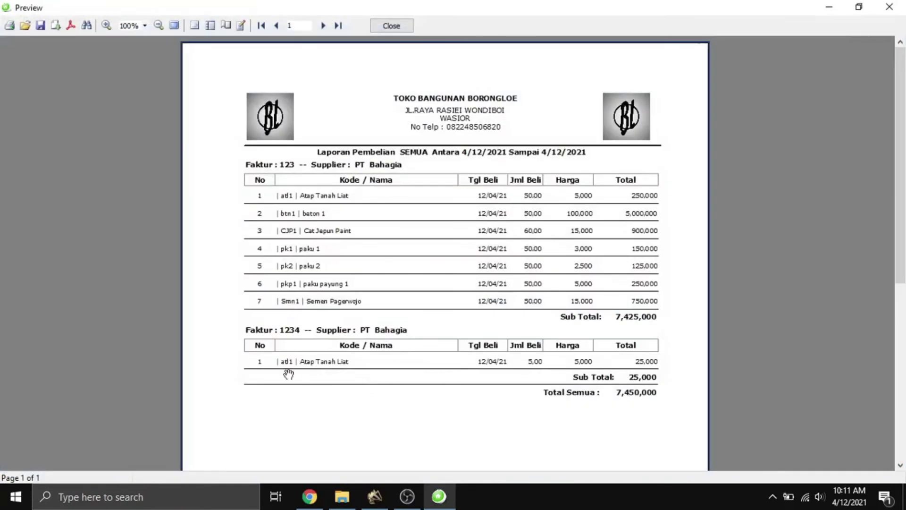
scroll(328, 223, "down", 4)
scroll(320, 277, "up", 4)
left_click(389, 26)
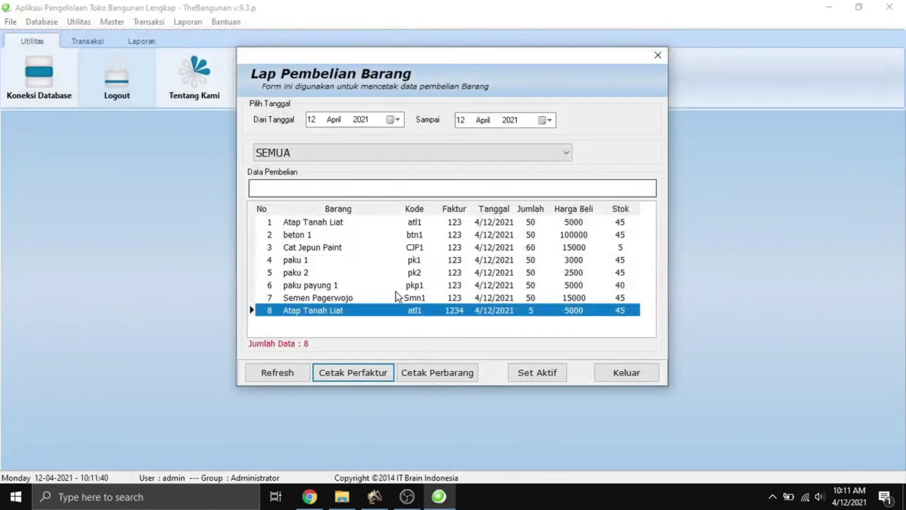
Preview and scroll through the per-item (Cetak Perbarang) purchase report totalling 7,450,000.
left_click(431, 371)
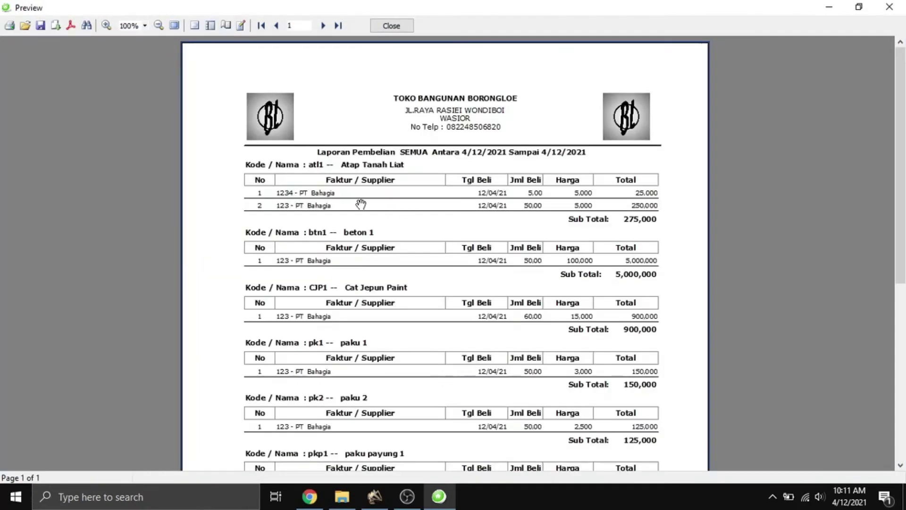
scroll(342, 213, "down", 5)
scroll(350, 326, "up", 5)
left_click(395, 26)
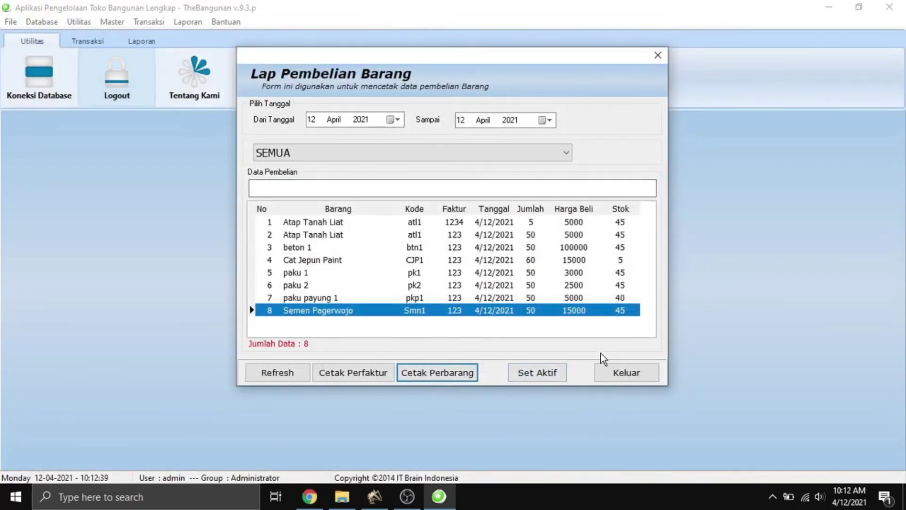
Set Atap Tanah Liat (atl1) as an active item and confirm.
left_click(560, 371)
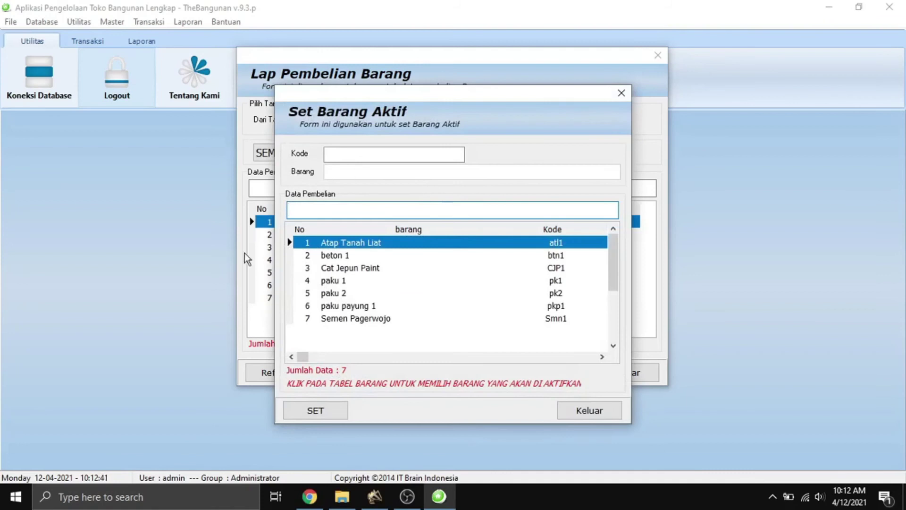
left_click(331, 243)
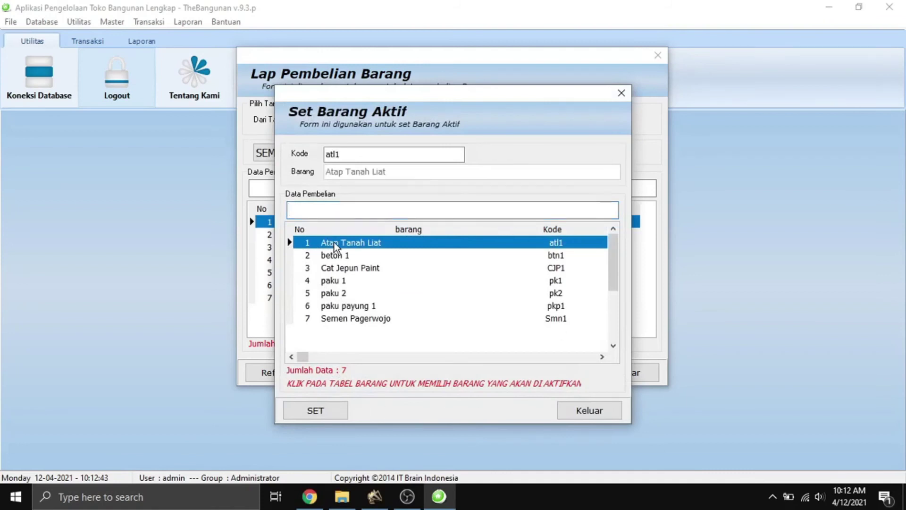
left_click(319, 407)
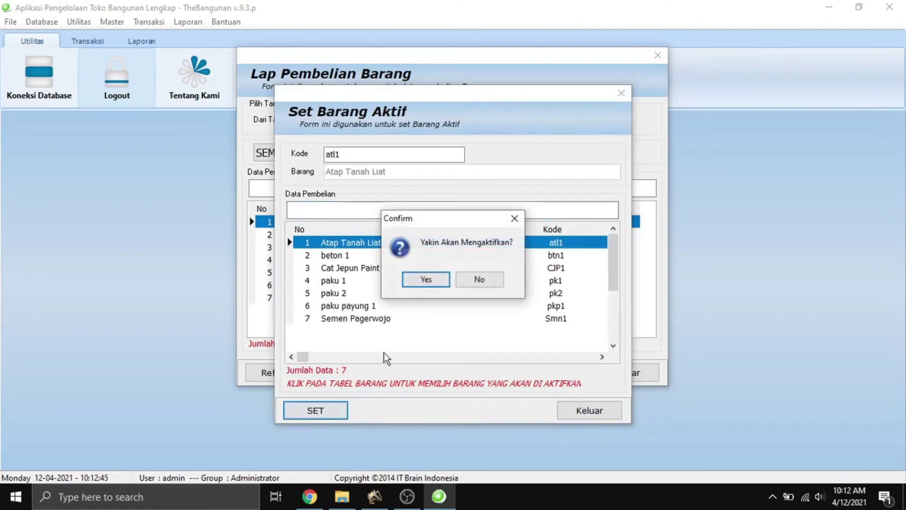
left_click(414, 285)
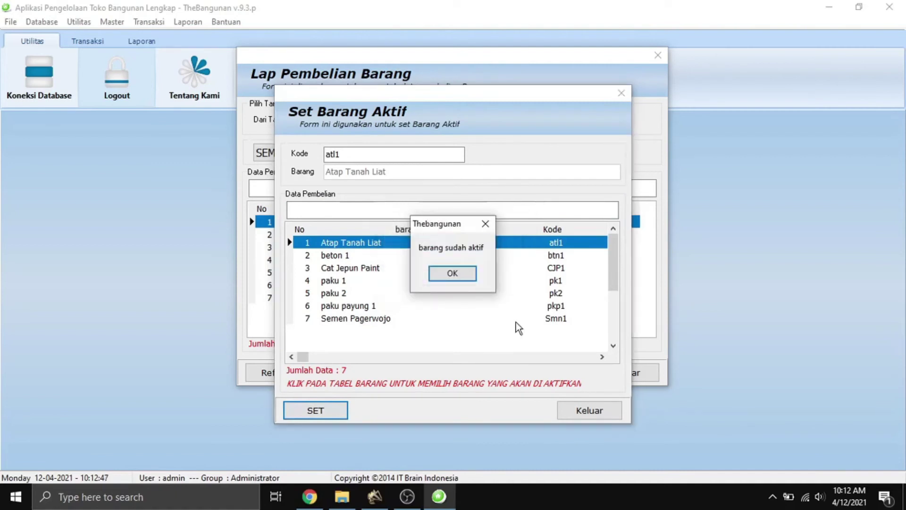
left_click(472, 283)
left_click(577, 408)
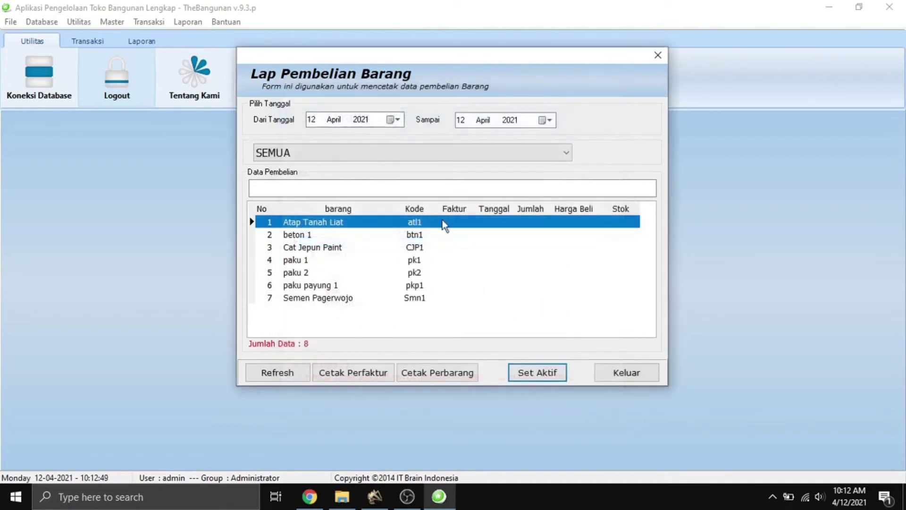
Refresh the purchase list and close the purchase report form.
left_click(291, 372)
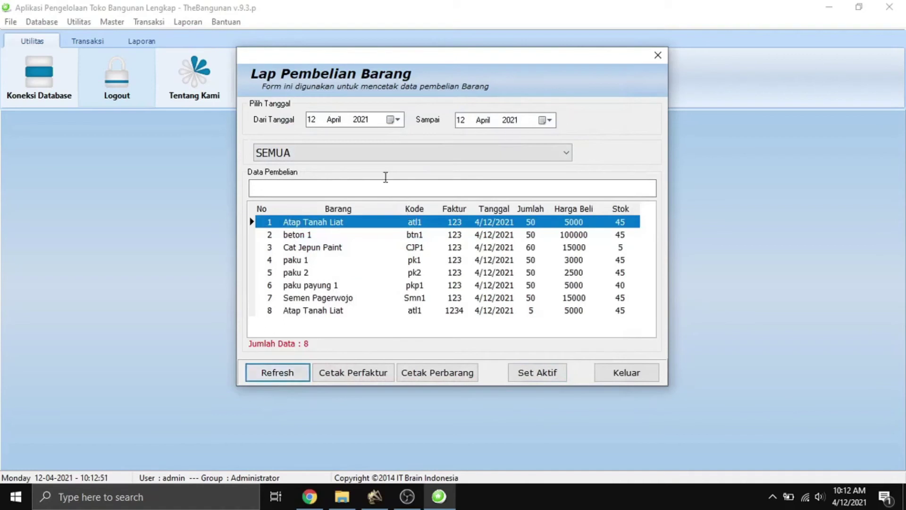
left_click(619, 378)
left_click(188, 22)
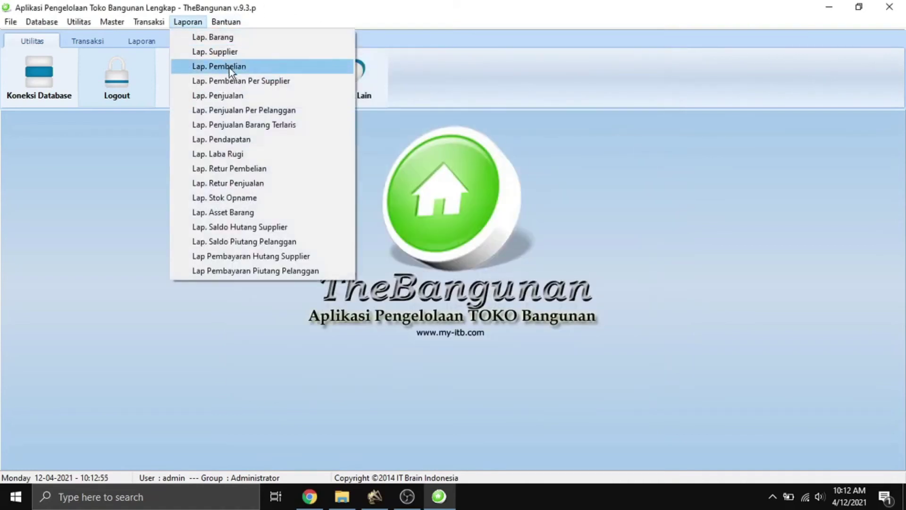
Preview Lap. Pembelian Per Supplier: PT Bahagia 6,700,000, TOKO HABIBI 750,000, total 7,450,000.
left_click(253, 81)
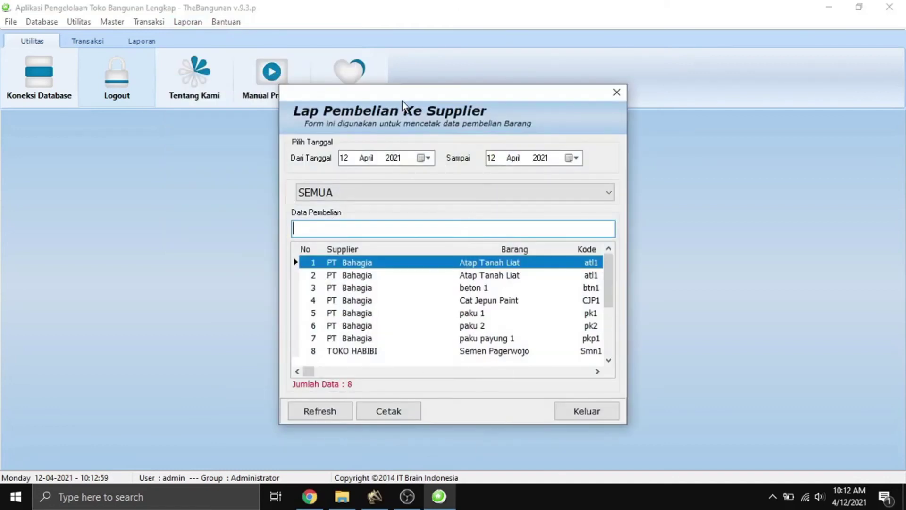
left_click_drag(403, 98, 405, 64)
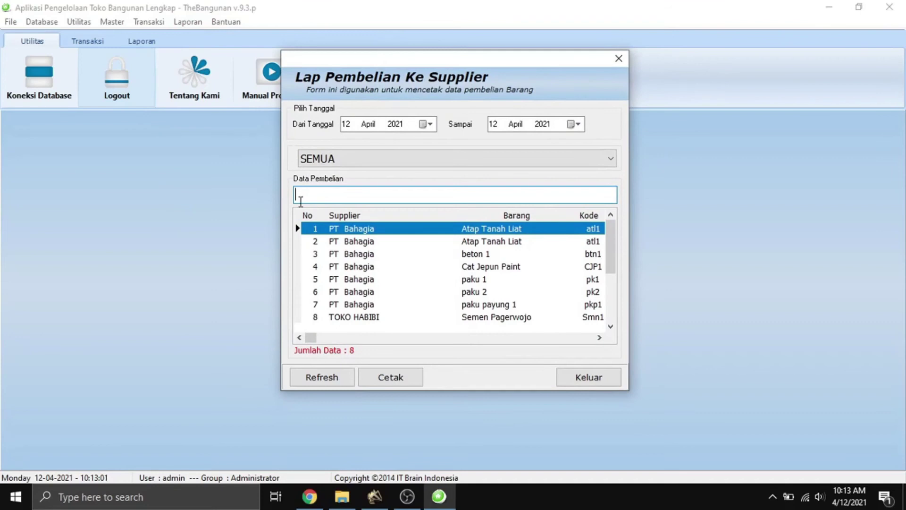
left_click(333, 380)
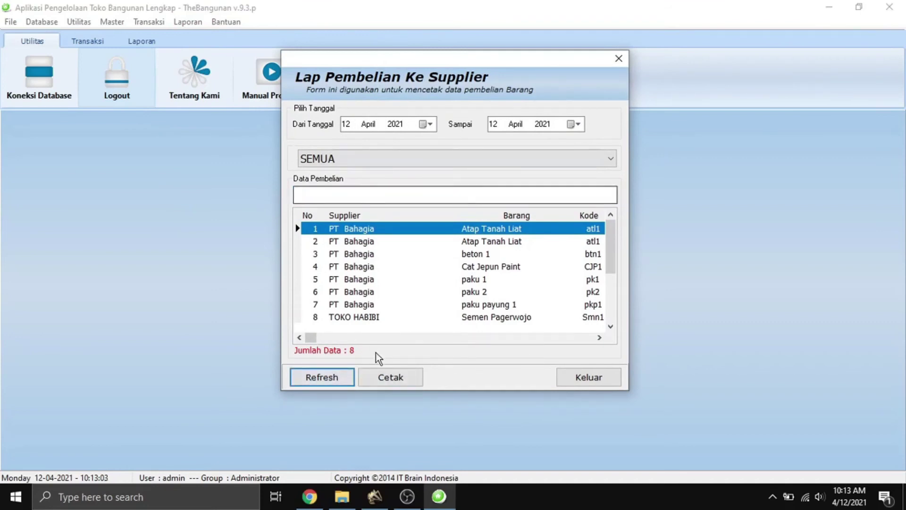
left_click(397, 375)
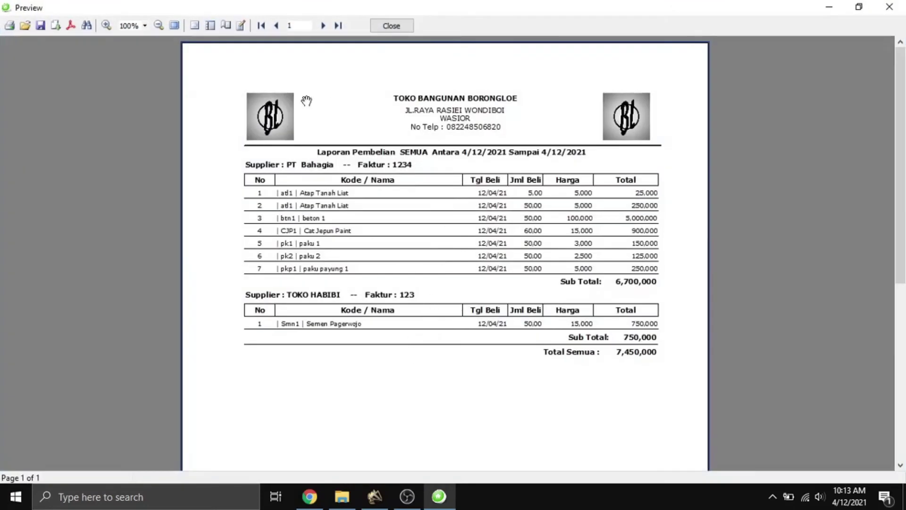
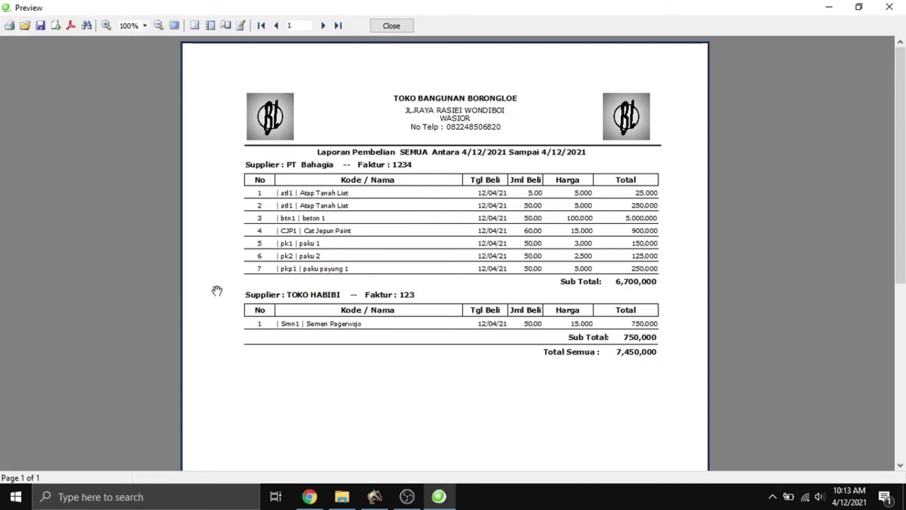
Close the supplier purchase report preview and its Lap Pembelian Ke Supplier form.
left_click(379, 21)
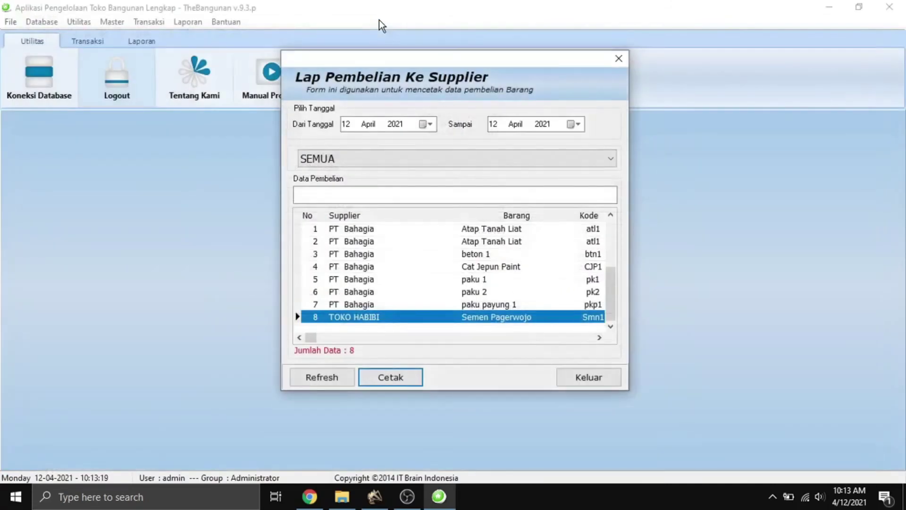
left_click(569, 375)
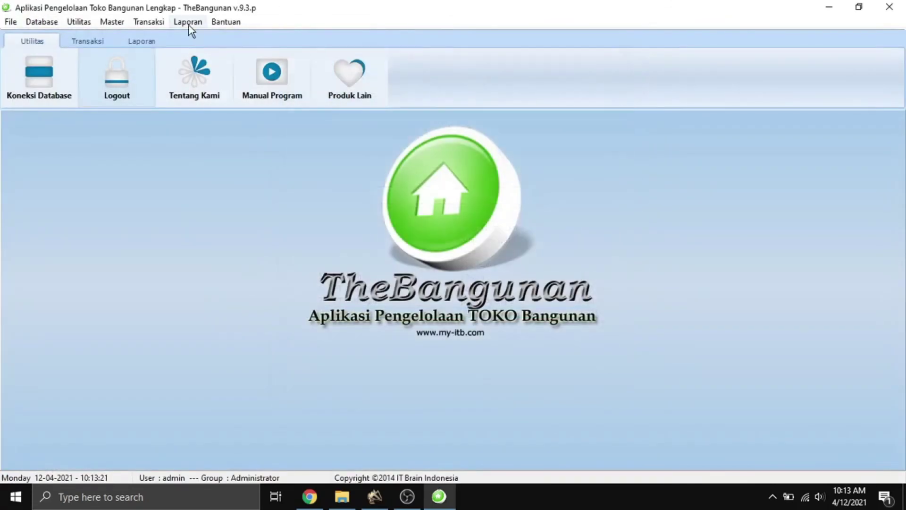
left_click(189, 24)
Open Lap. Penjualan and filter the sales list to TUNAI, then to HUTANG.
left_click(263, 94)
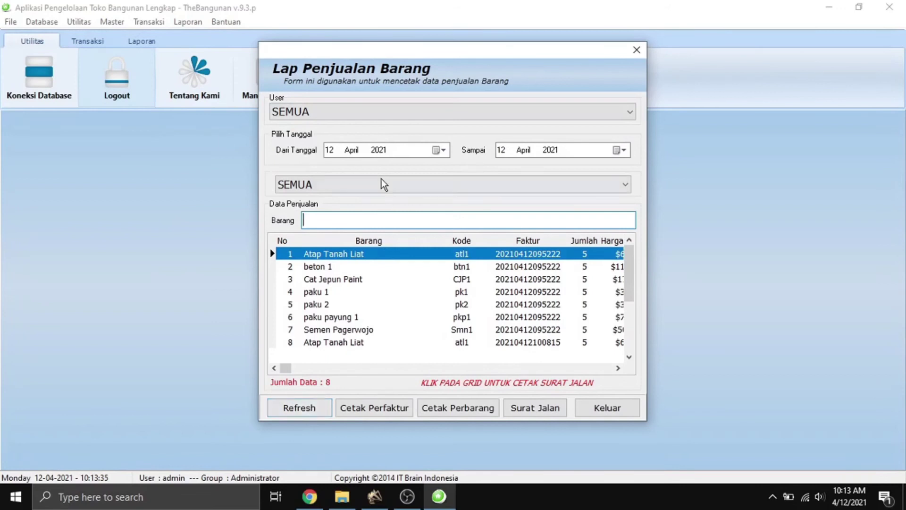
left_click(367, 189)
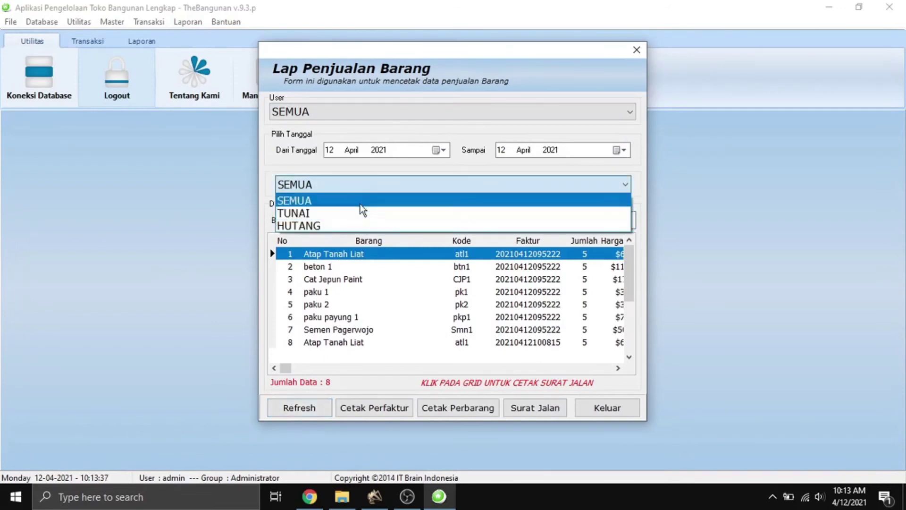
left_click(370, 214)
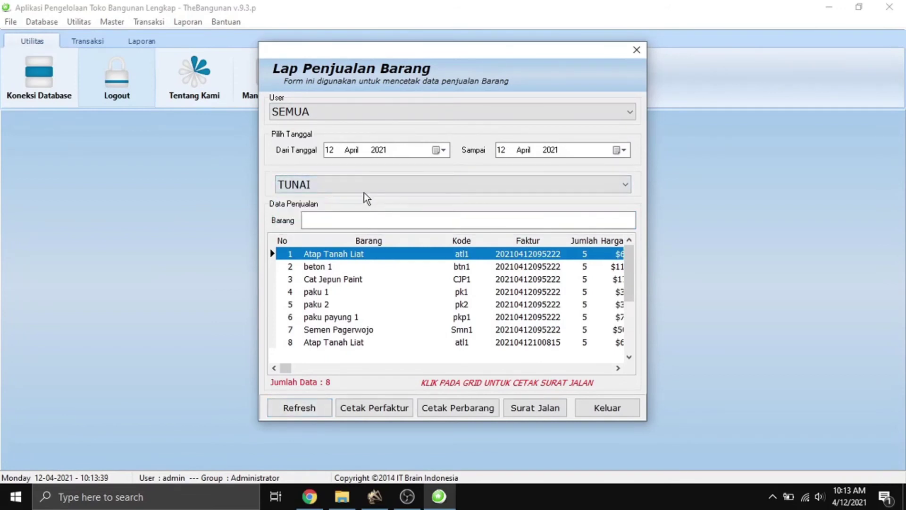
left_click(364, 191)
left_click(354, 193)
left_click(354, 183)
left_click(348, 214)
left_click(351, 183)
left_click(345, 224)
left_click(286, 409)
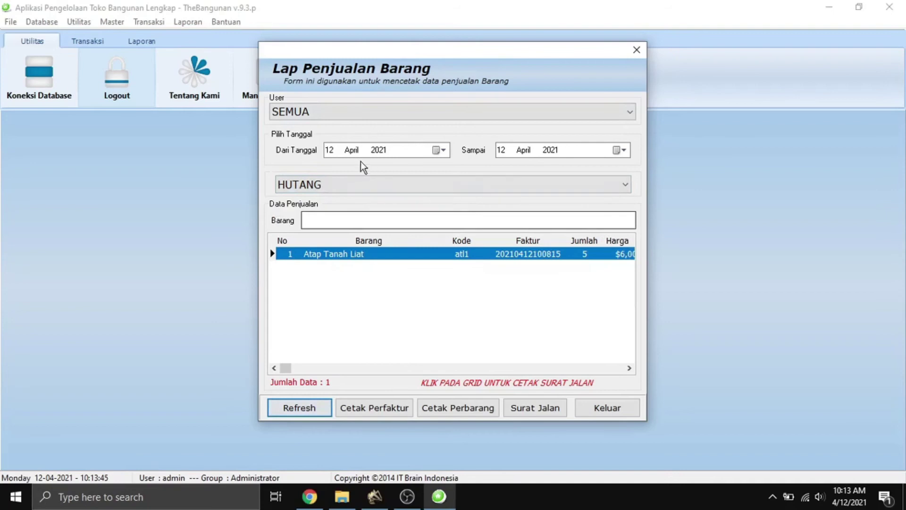
Reset the filter to SEMUA and preview the per-invoice sales report totalling 1,015,000.
left_click(352, 184)
left_click(333, 200)
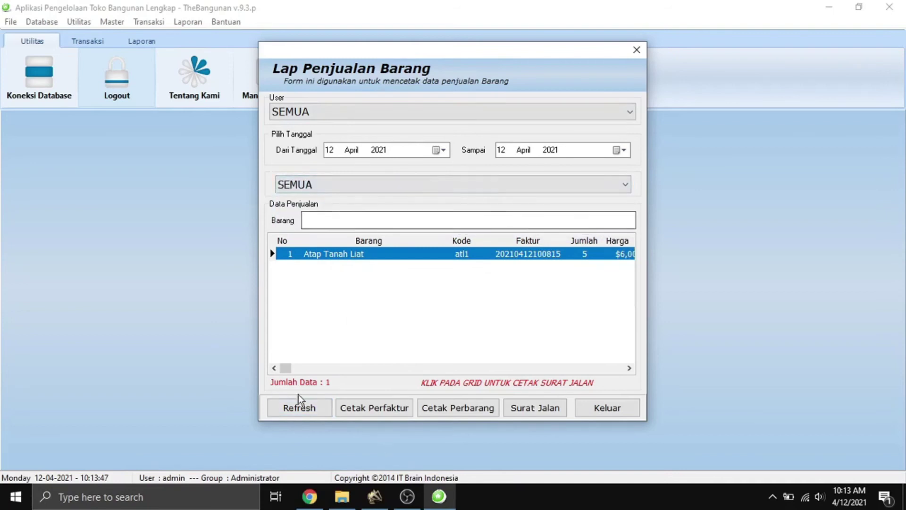
left_click(300, 406)
left_click(388, 408)
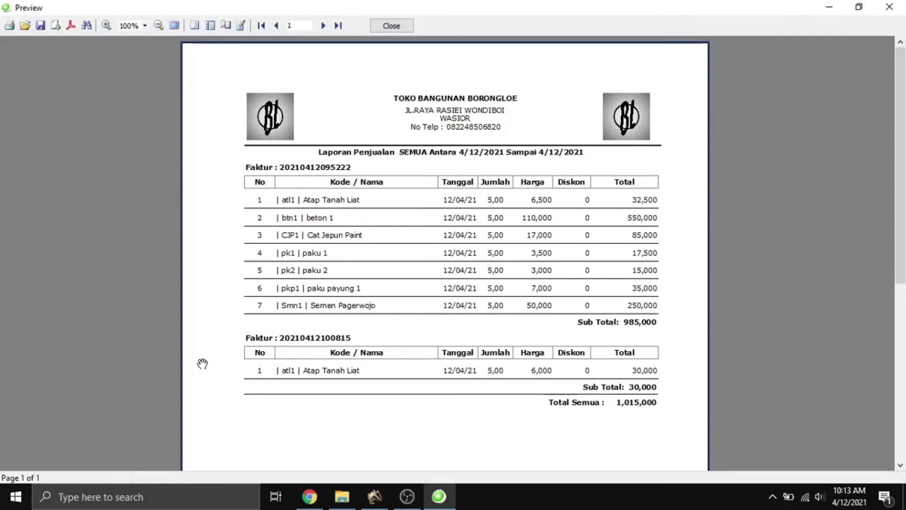
left_click(394, 29)
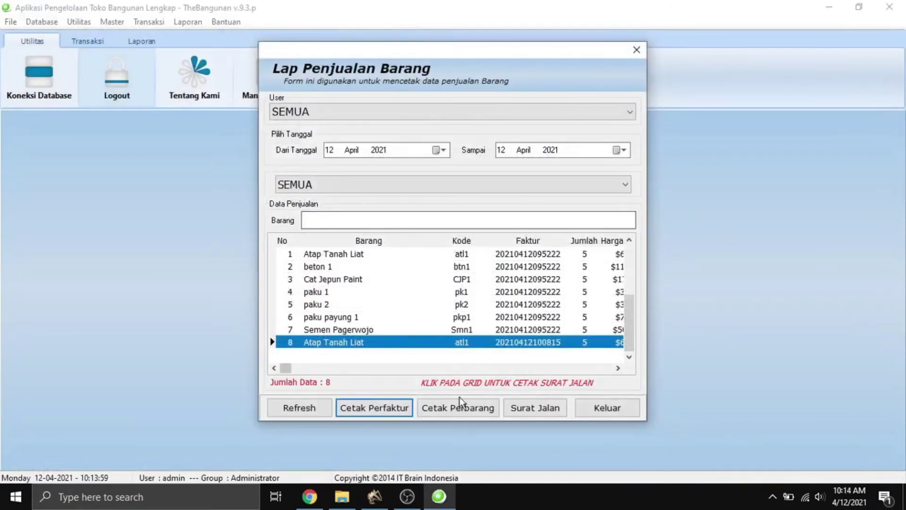
Preview the sales report grouped by item (Cetak Perbarang).
left_click(464, 414)
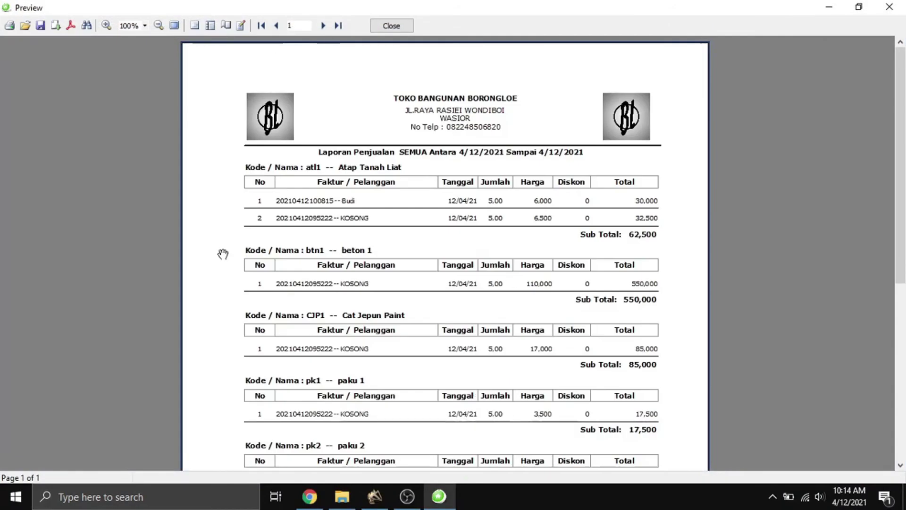
scroll(223, 253, "down", 5)
scroll(298, 300, "up", 4)
scroll(321, 326, "up", 1)
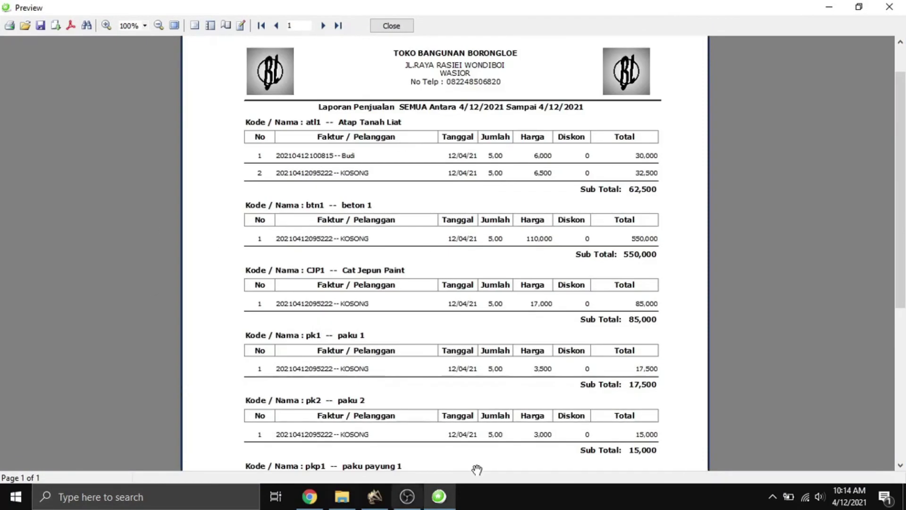
left_click(392, 30)
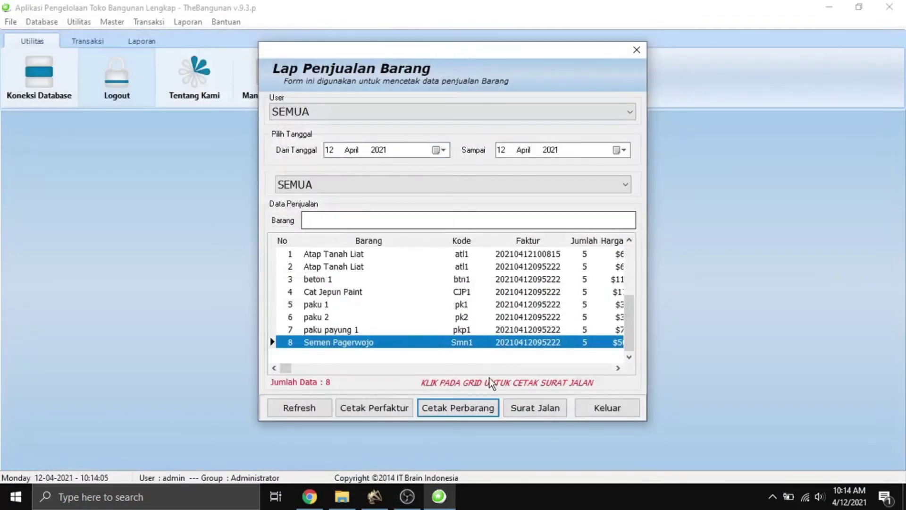
Preview the Surat Jalan delivery note for the Atap Tanah Liat sale.
left_click(541, 407)
left_click(459, 277)
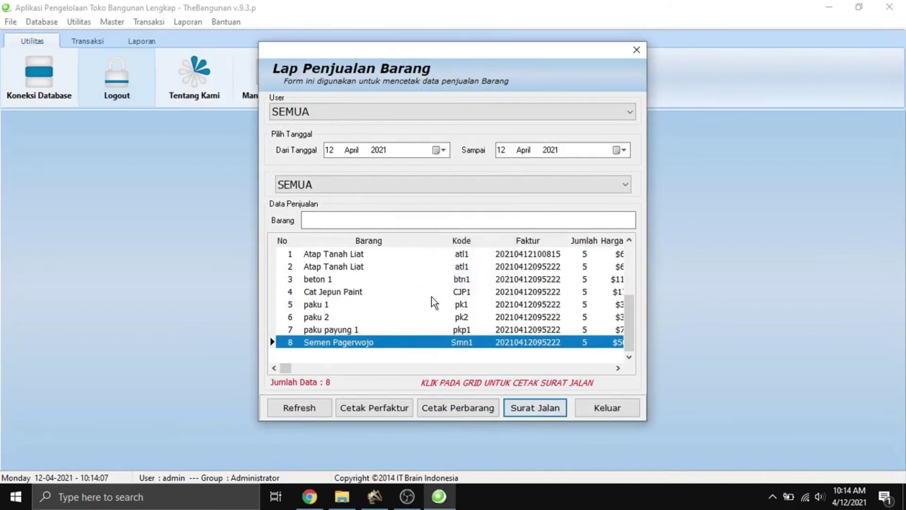
left_click(339, 255)
left_click(533, 406)
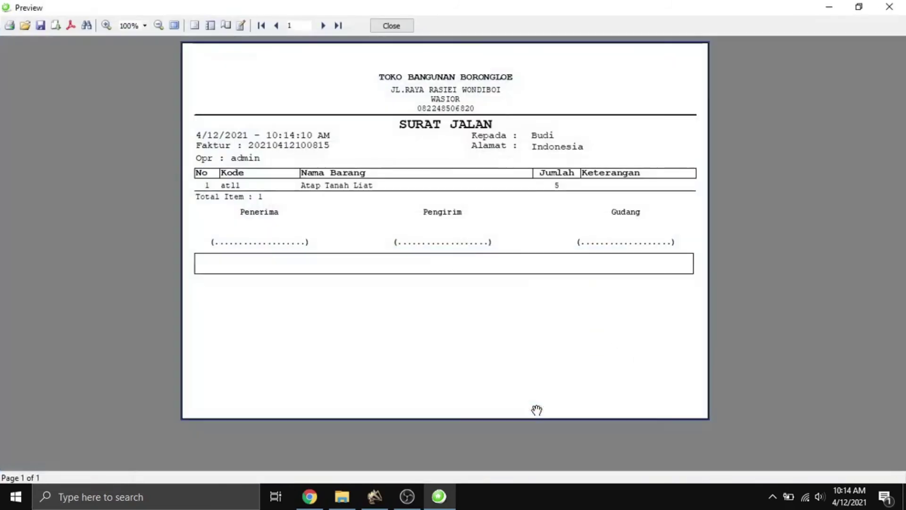
left_click(395, 26)
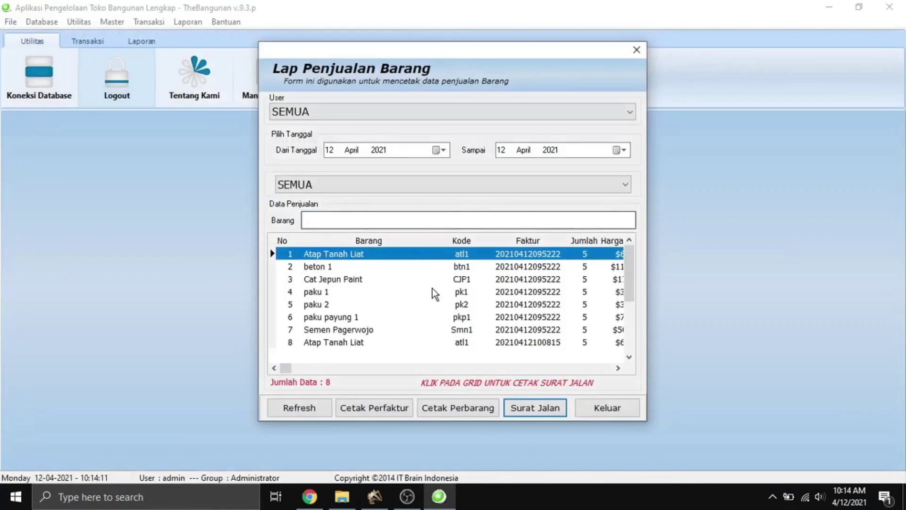
Preview the Surat Jalan for the seven-item beton 1 invoice, then close the sales form.
left_click(352, 267)
left_click(543, 409)
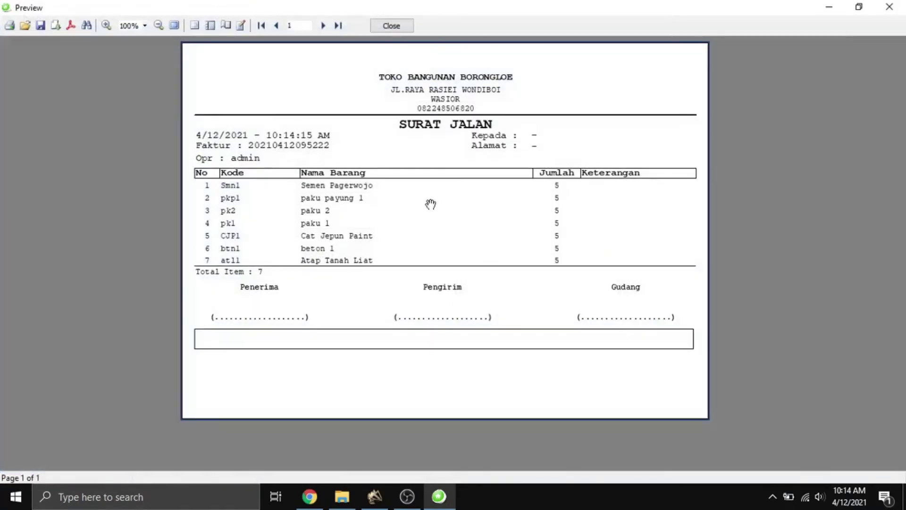
left_click(390, 26)
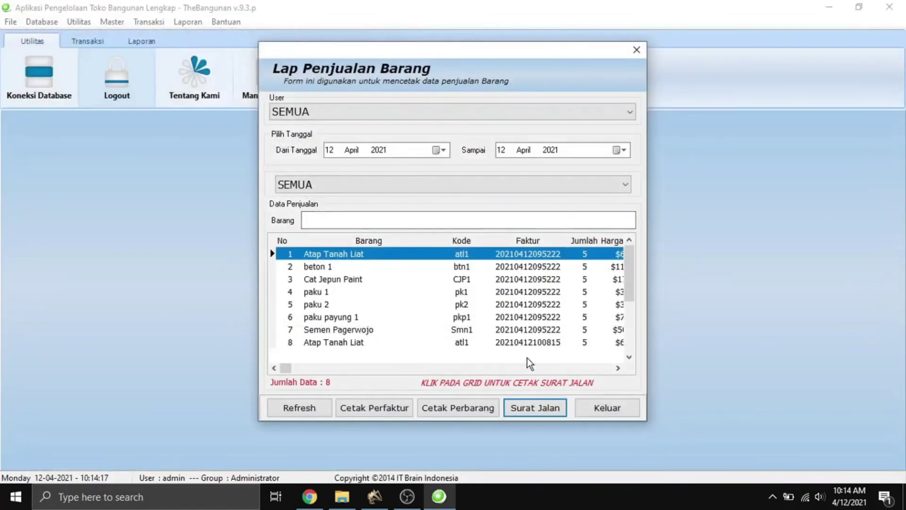
left_click(295, 409)
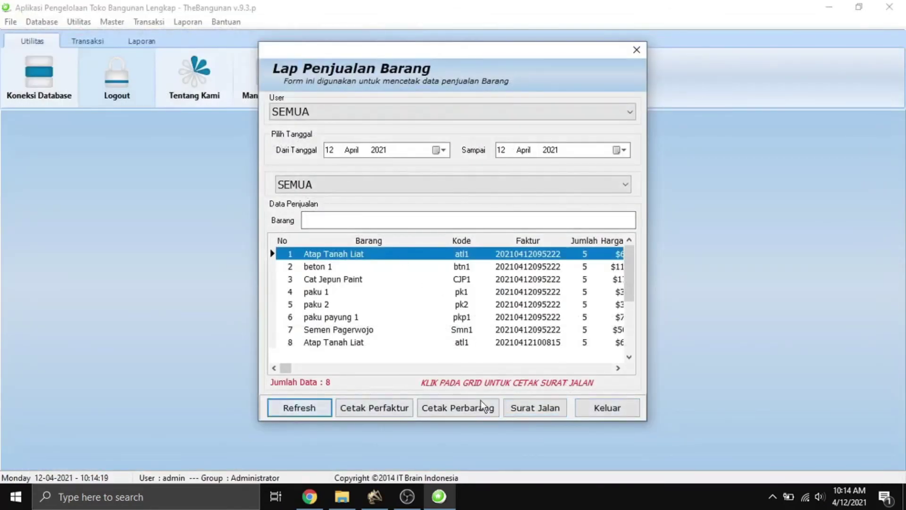
left_click(596, 409)
Open the per-customer sales report and filter it to TUNAI, HUTANG, then back to SEMUA.
left_click(184, 22)
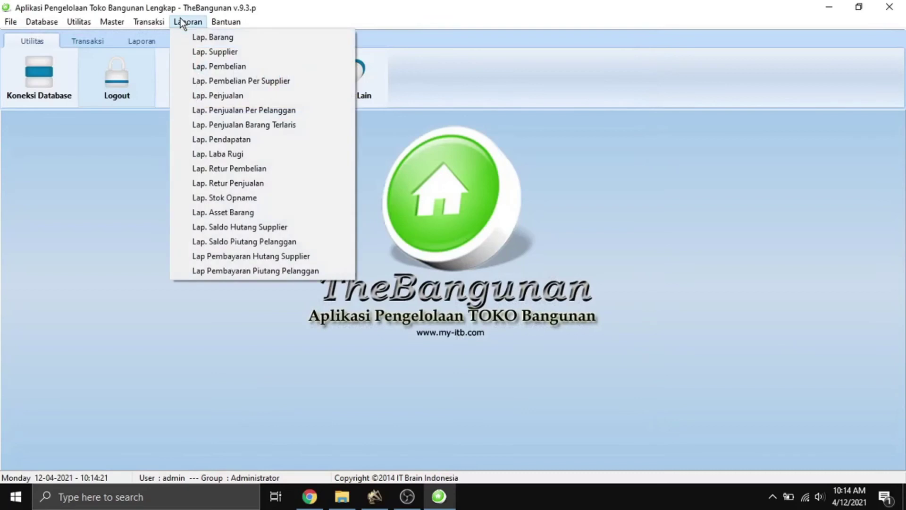
left_click(249, 110)
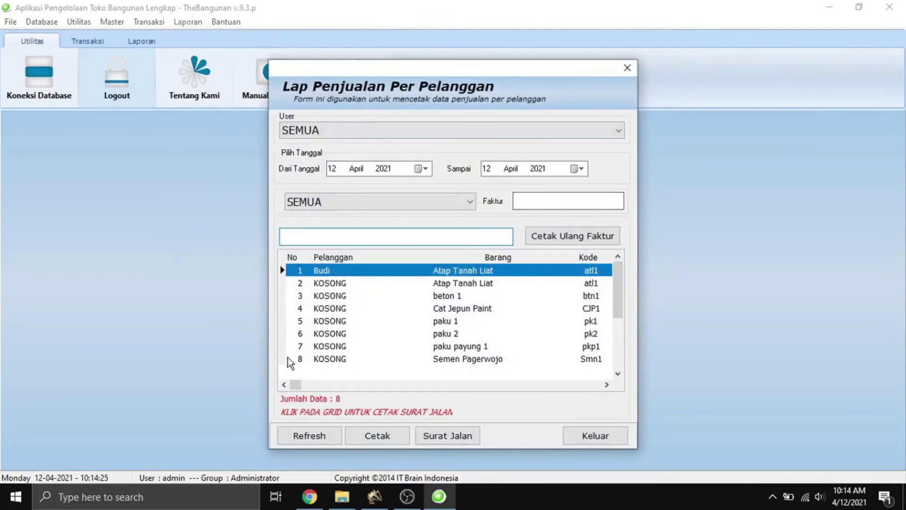
left_click(329, 202)
left_click(332, 229)
left_click(311, 432)
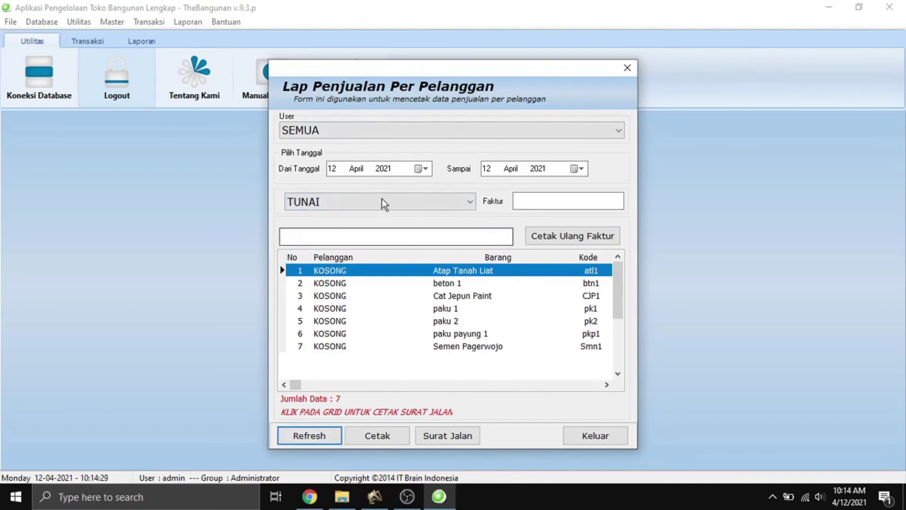
left_click(345, 203)
left_click(346, 241)
left_click(312, 435)
left_click(397, 202)
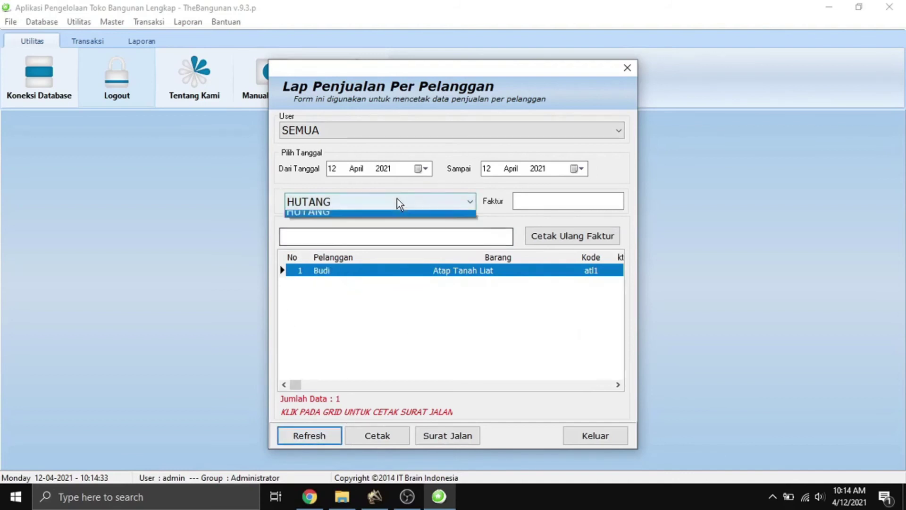
left_click(321, 216)
left_click(309, 435)
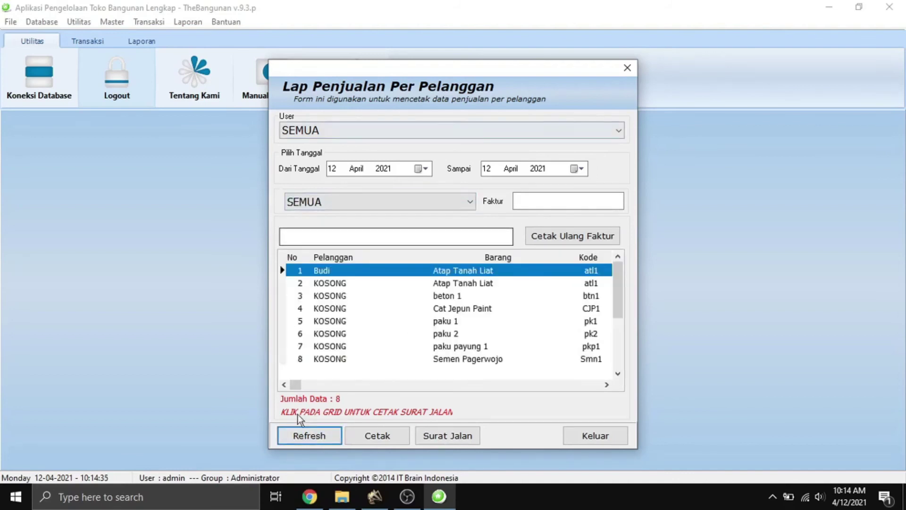
Preview the per-customer sales report at 150% zoom, totalling 1,015,000.
left_click(375, 436)
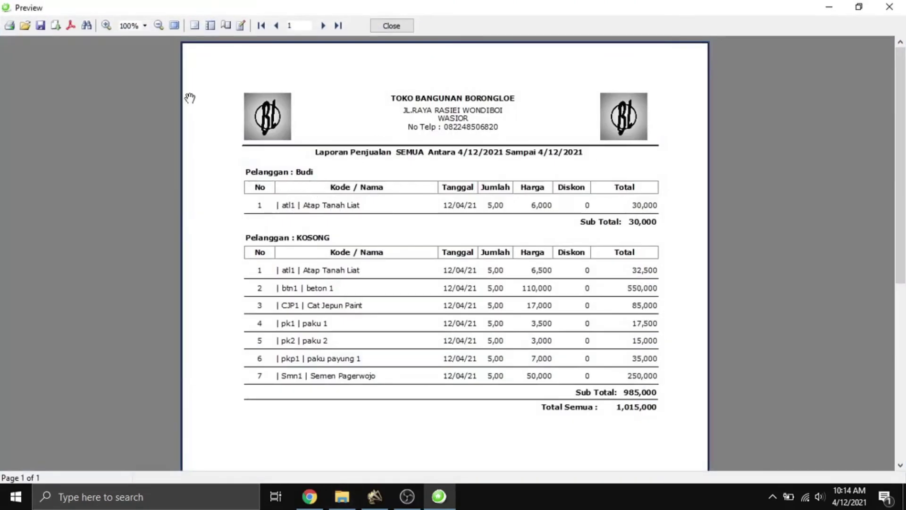
left_click(108, 25)
left_click(108, 25)
scroll(265, 354, "down", 1)
scroll(223, 322, "up", 1)
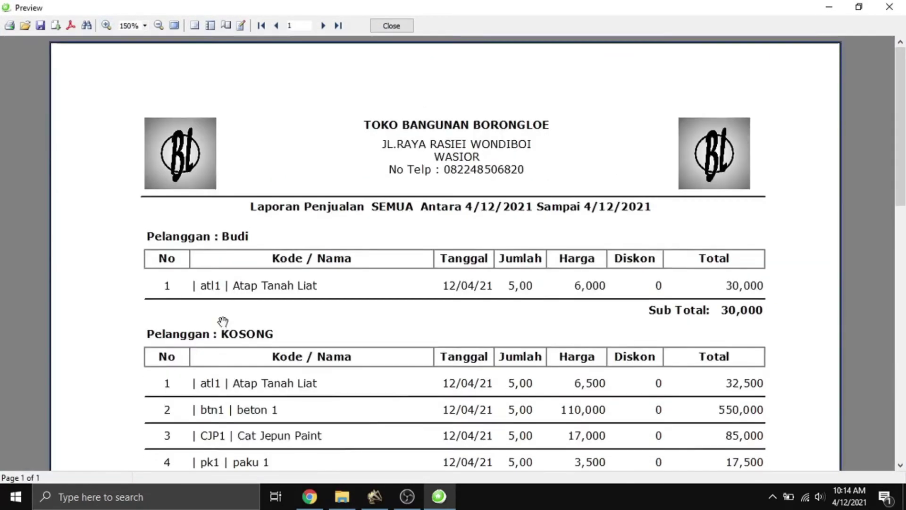
scroll(223, 321, "down", 1)
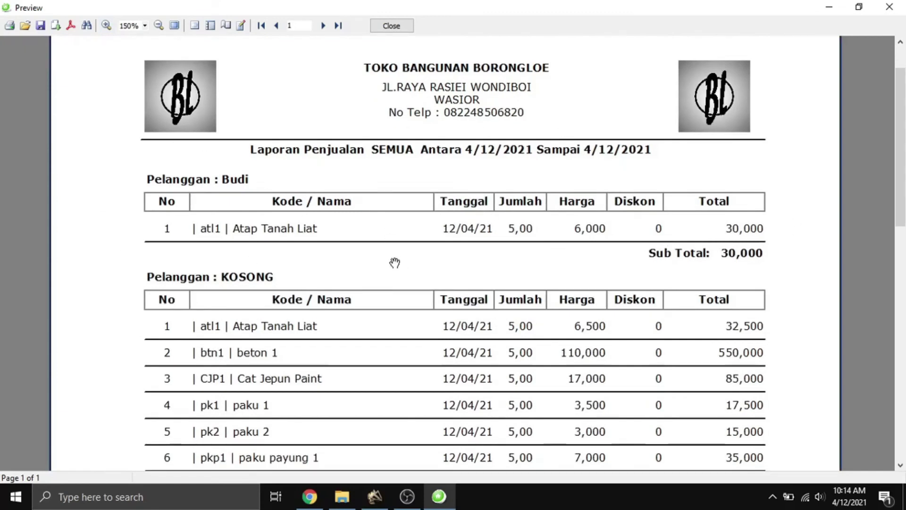
scroll(382, 225, "down", 3)
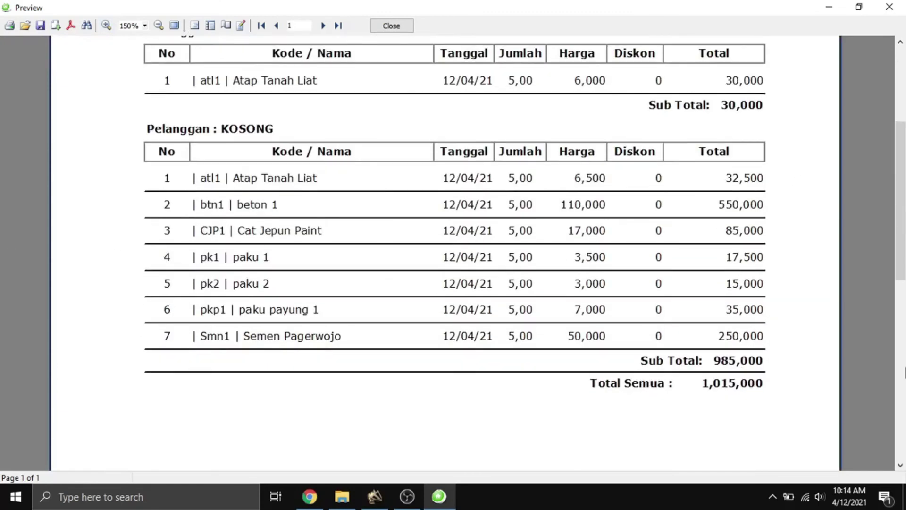
left_click(391, 26)
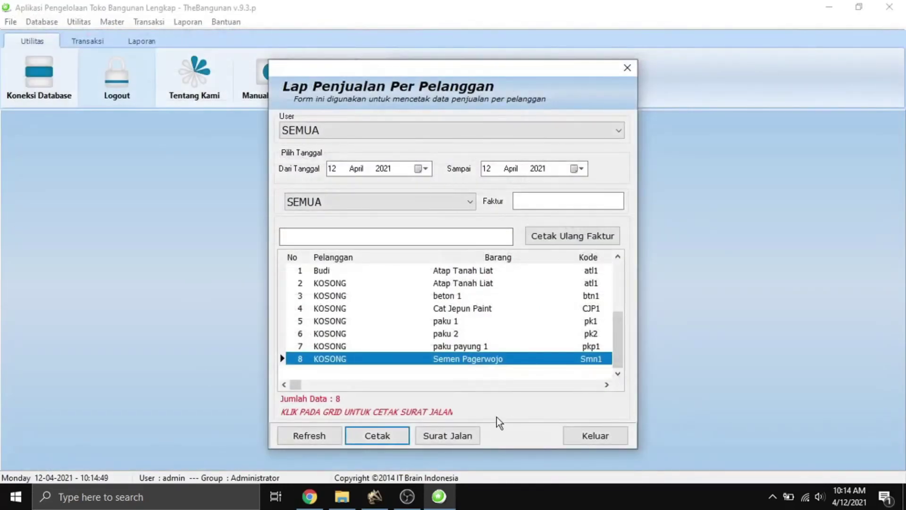
Preview a Surat Jalan for the chosen sale and close the per-customer form.
left_click(444, 434)
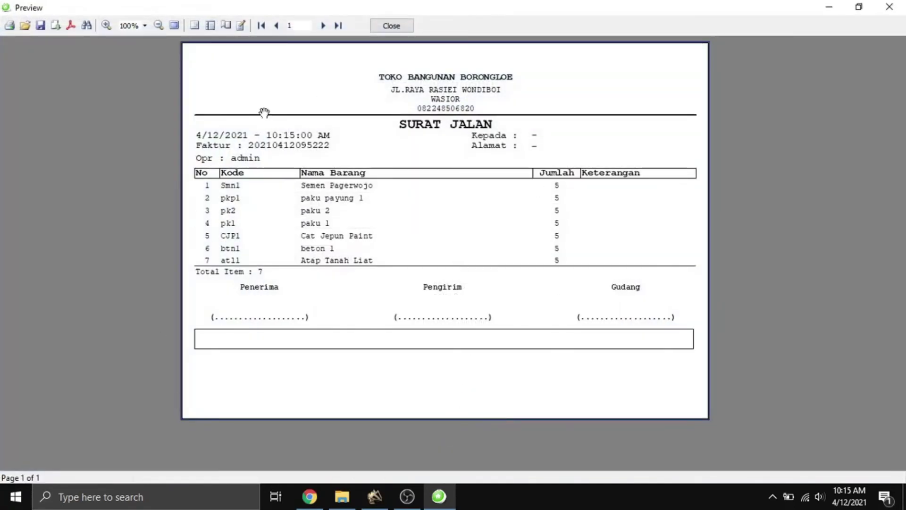
left_click(392, 26)
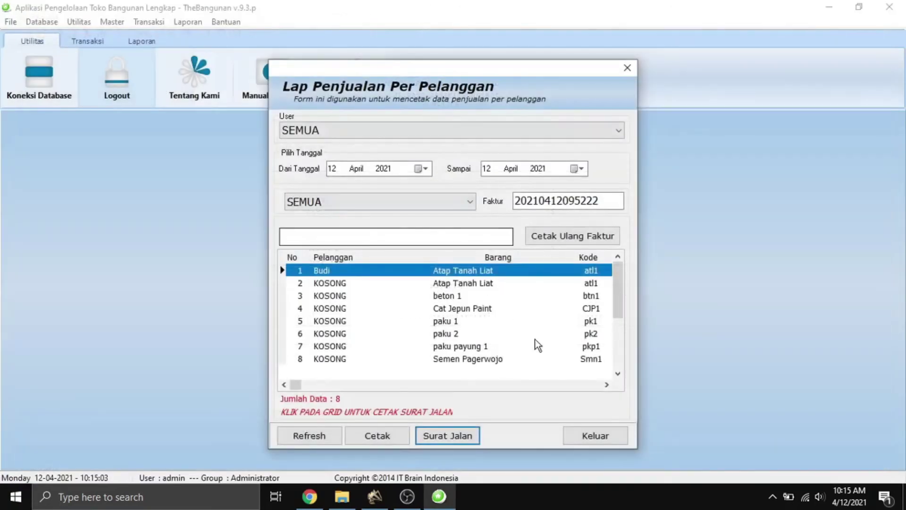
left_click(589, 435)
Process and preview the 12 April 2021 best-selling items report: 7 items, 1,012,500 total.
left_click(187, 22)
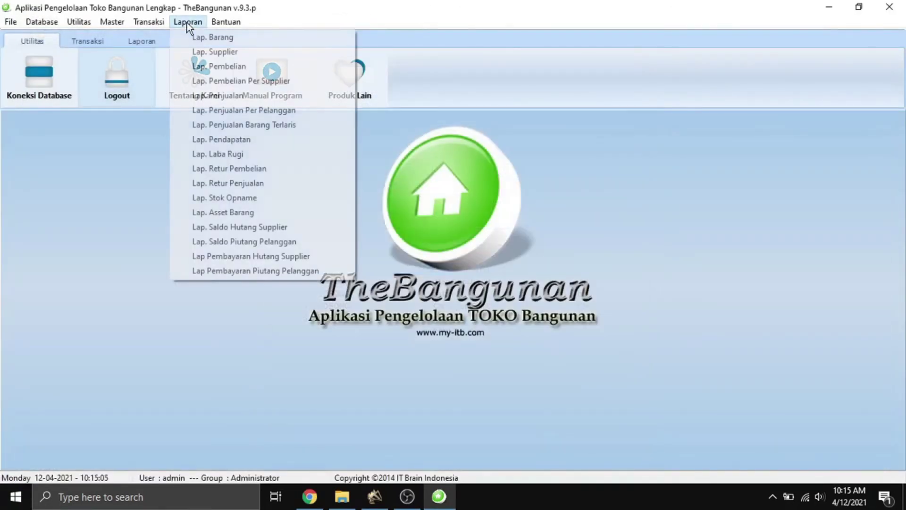
left_click(246, 127)
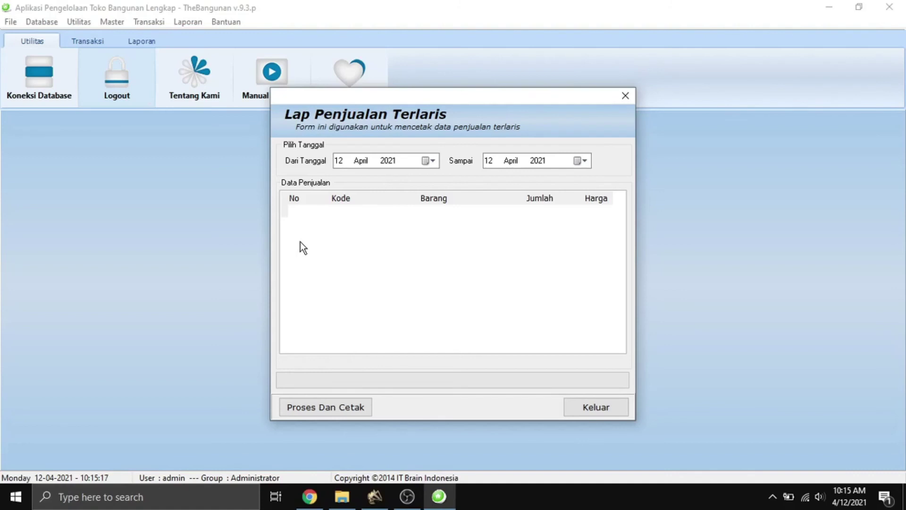
left_click(343, 408)
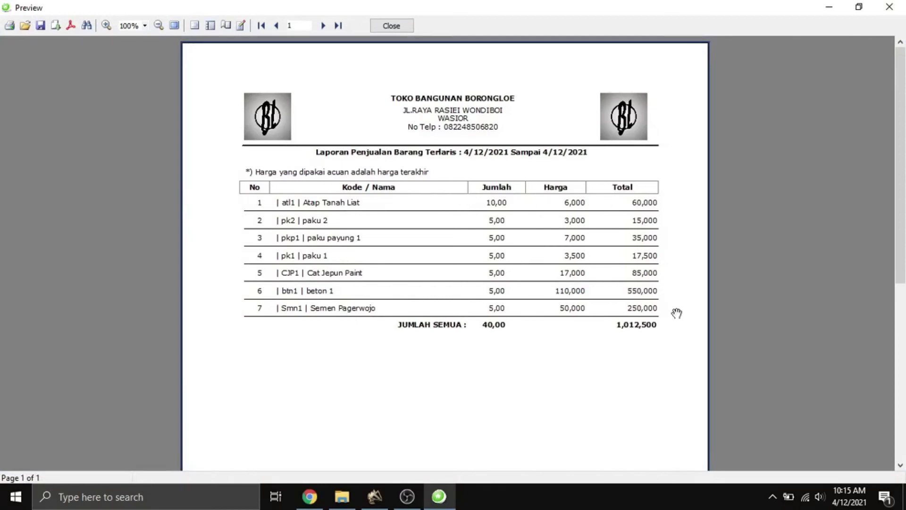
left_click(393, 27)
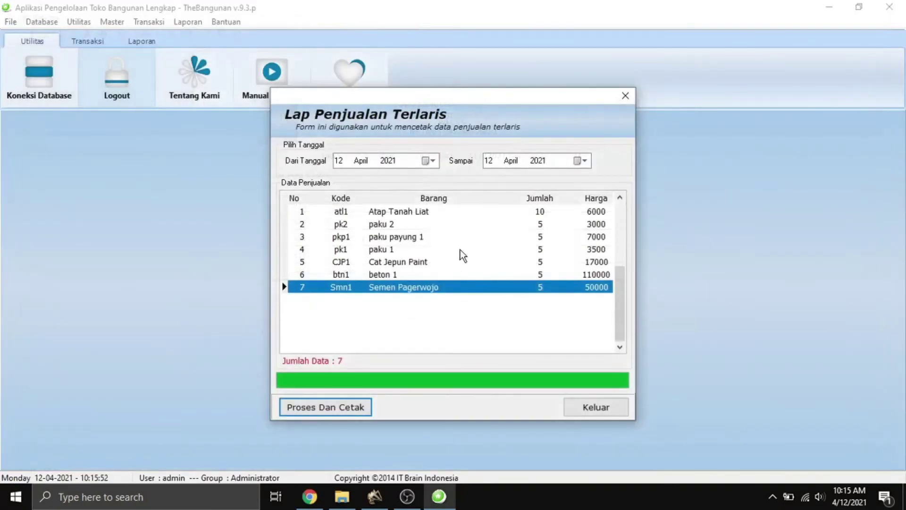
left_click(607, 409)
left_click(191, 23)
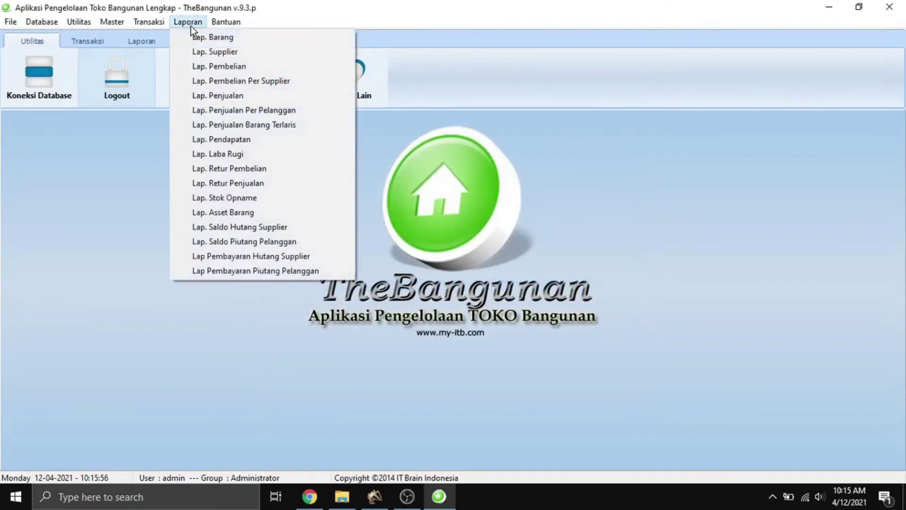
Preview Lap. Pendapatan for User SEMUA at 150%: 2 payments totalling 1,015,000.
left_click(262, 138)
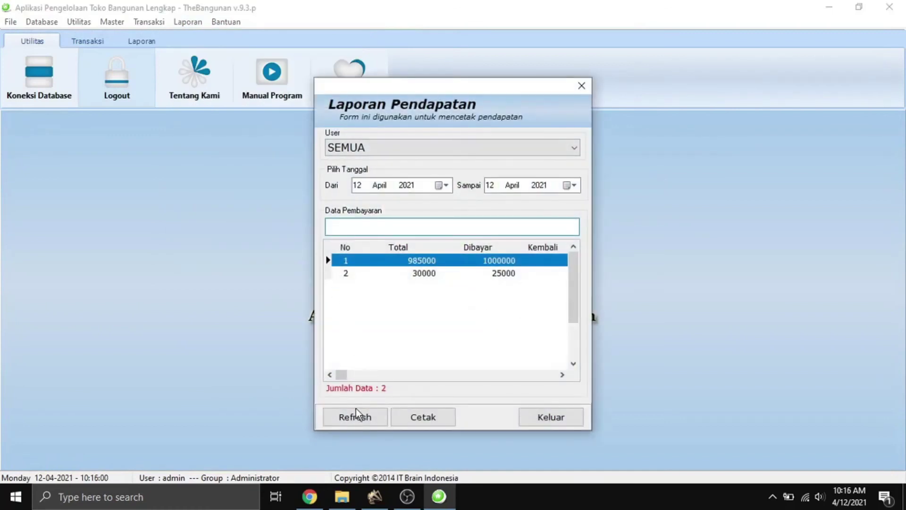
left_click(438, 150)
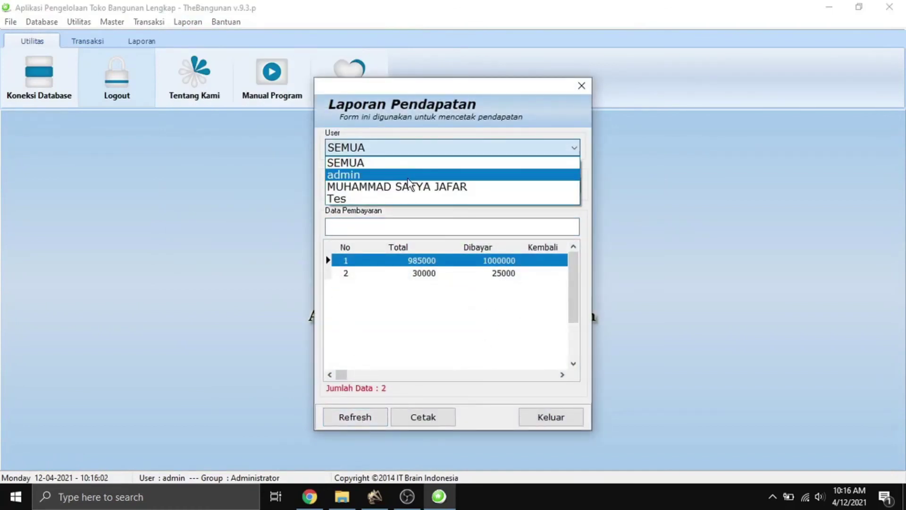
left_click(417, 345)
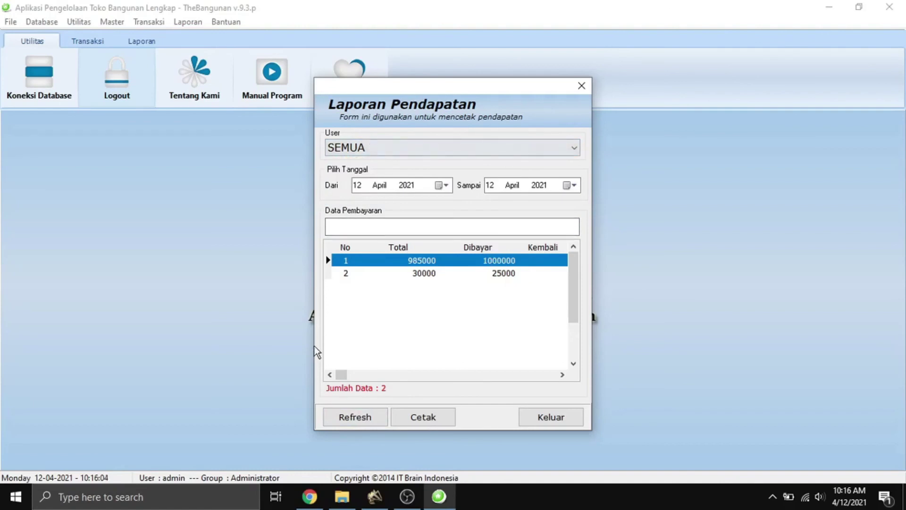
left_click(420, 411)
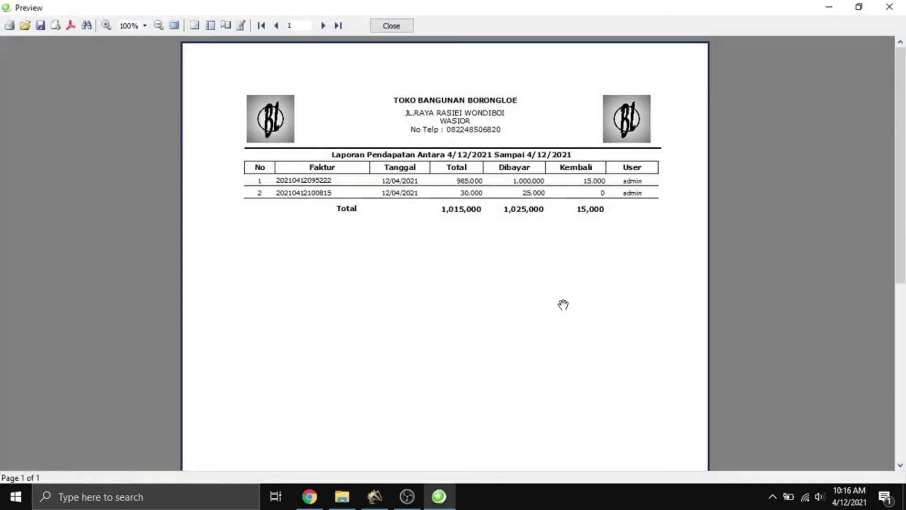
left_click(105, 27)
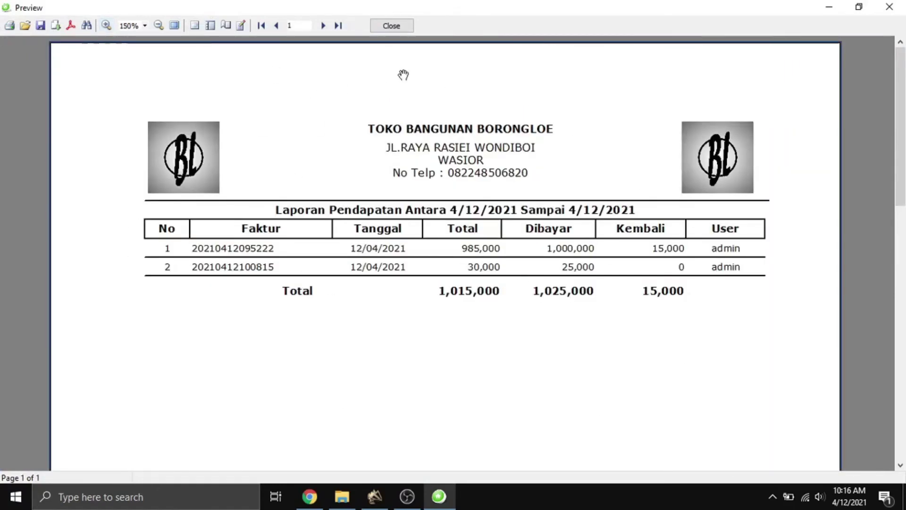
left_click(384, 27)
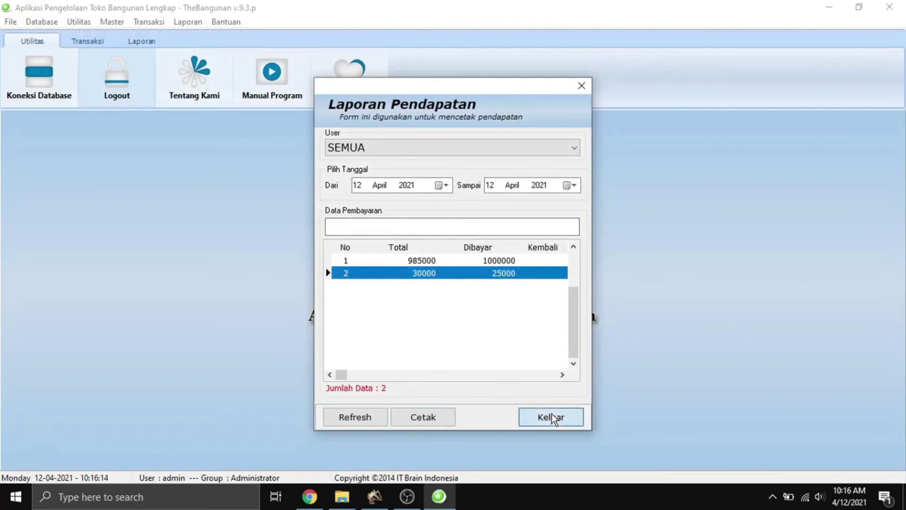
left_click(551, 418)
left_click(188, 23)
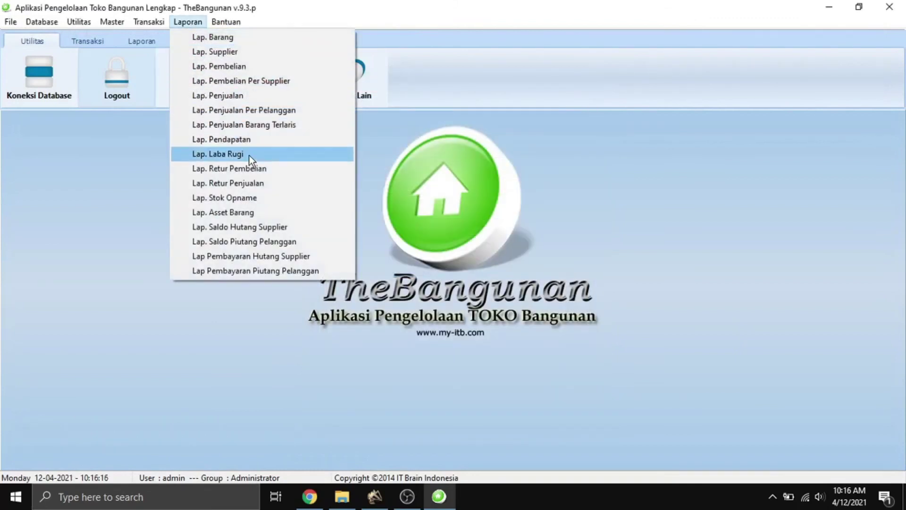
Preview Lap. Laba Rugi at 175% showing 262,500 total profit, then refresh its list.
left_click(249, 156)
left_click(437, 414)
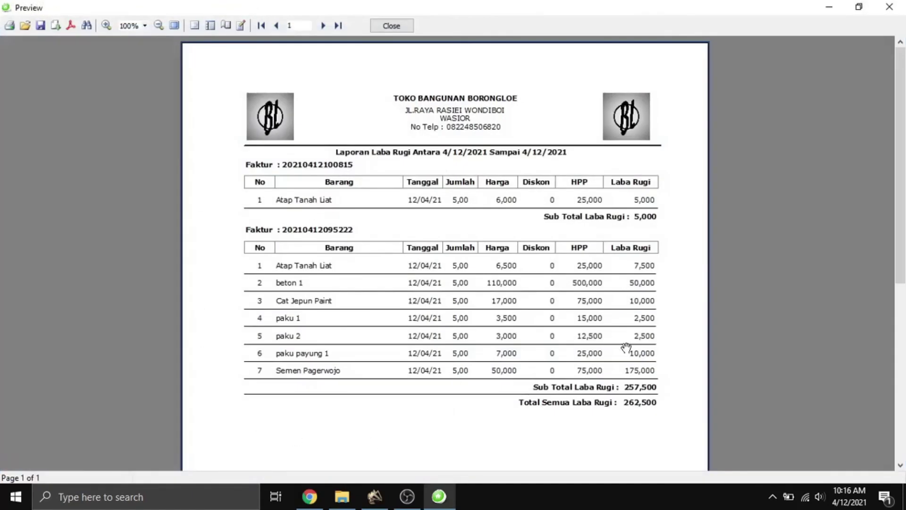
left_click(105, 25)
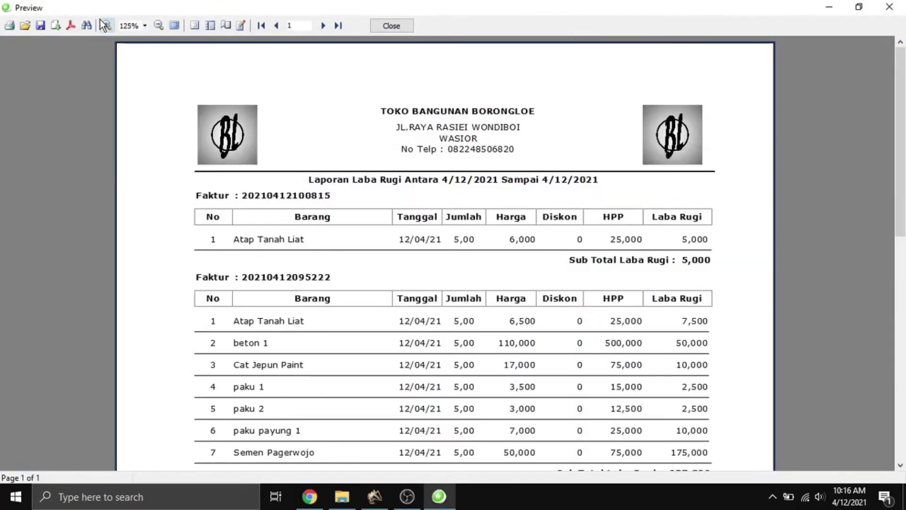
scroll(506, 289, "down", 5)
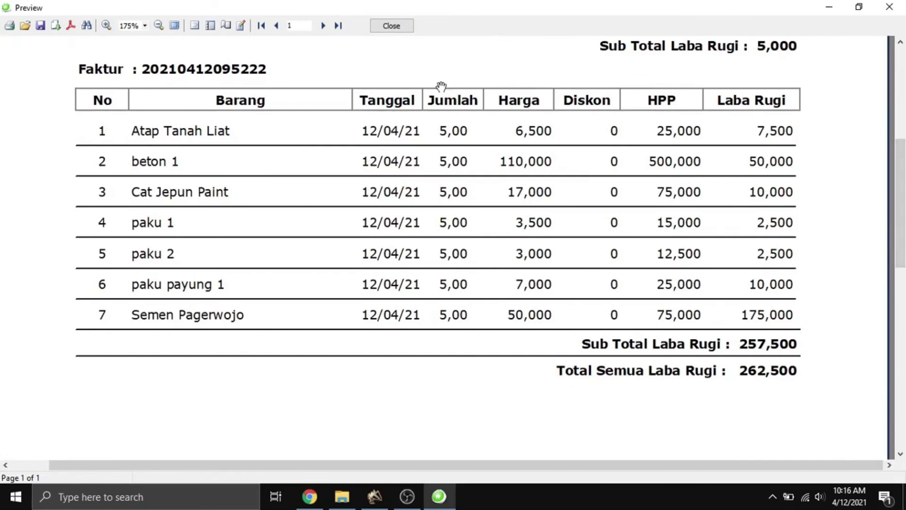
scroll(441, 86, "up", 4)
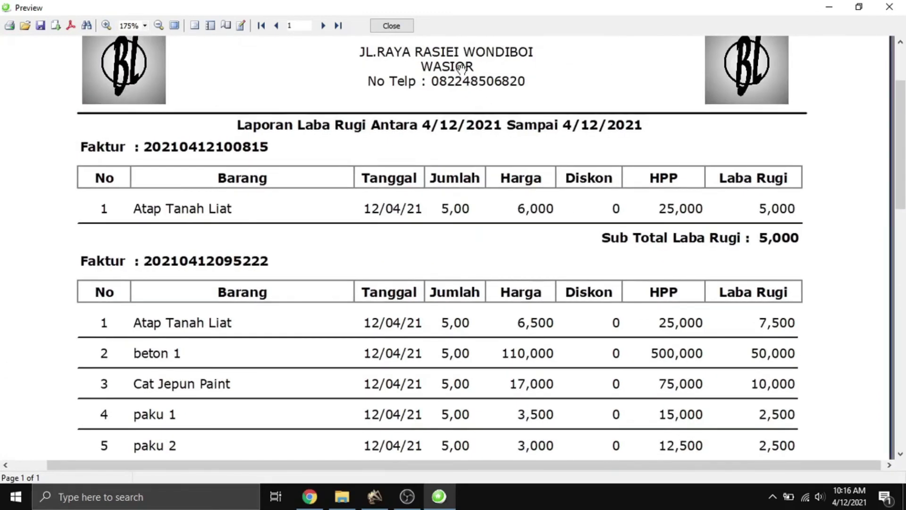
left_click(391, 26)
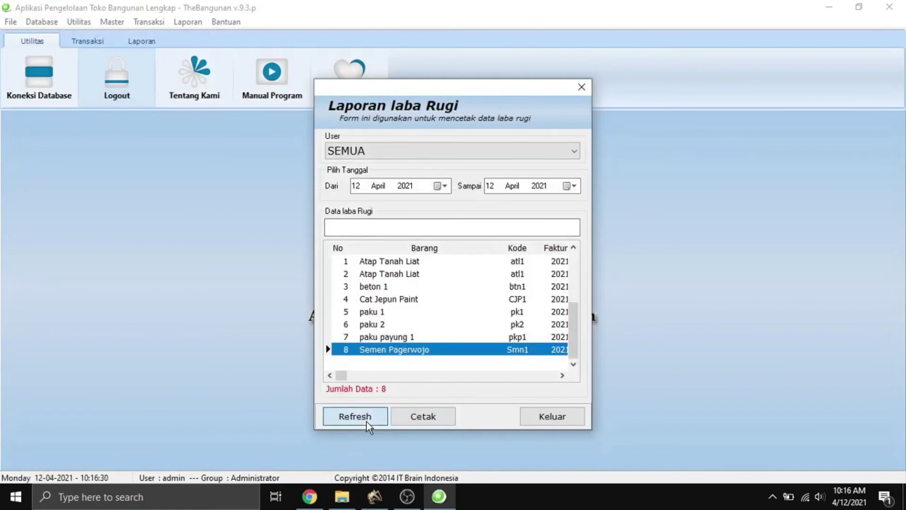
left_click(367, 421)
Preview the purchase-returns report (paku payung 1) and close it.
left_click(549, 418)
left_click(179, 22)
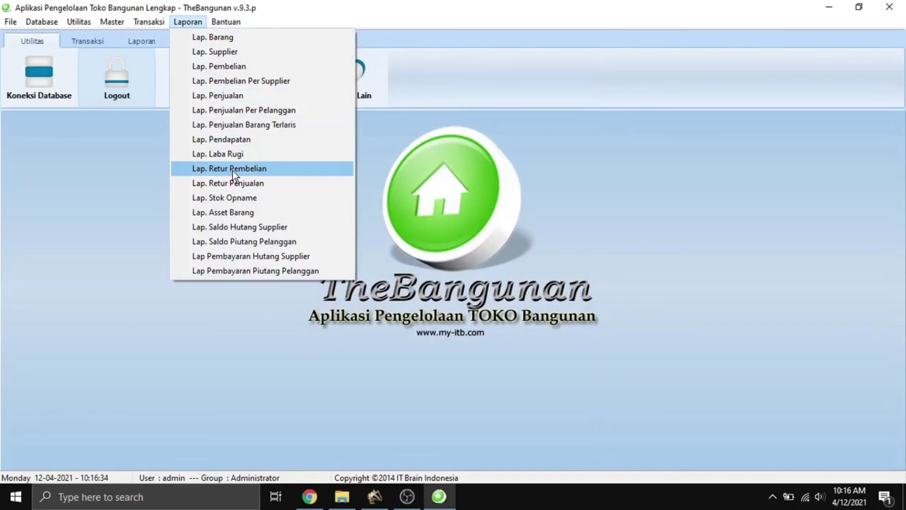
left_click(234, 169)
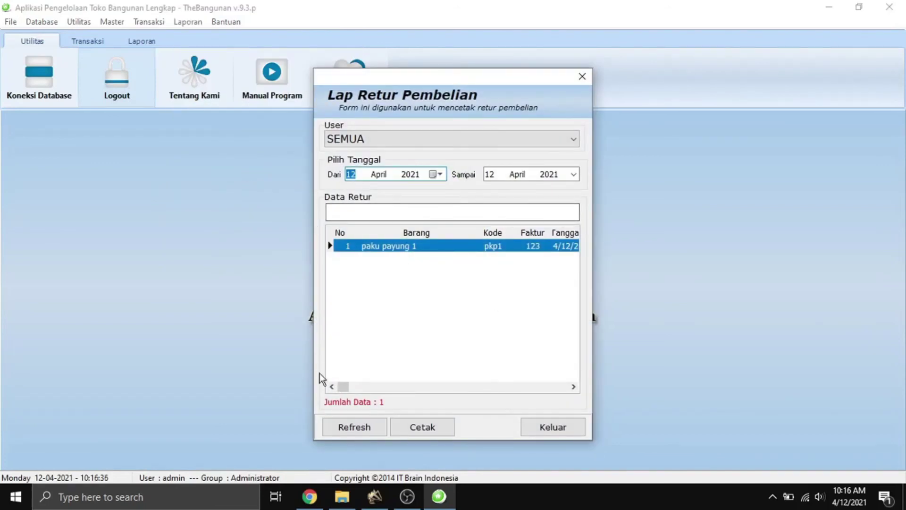
left_click_drag(444, 80, 443, 64)
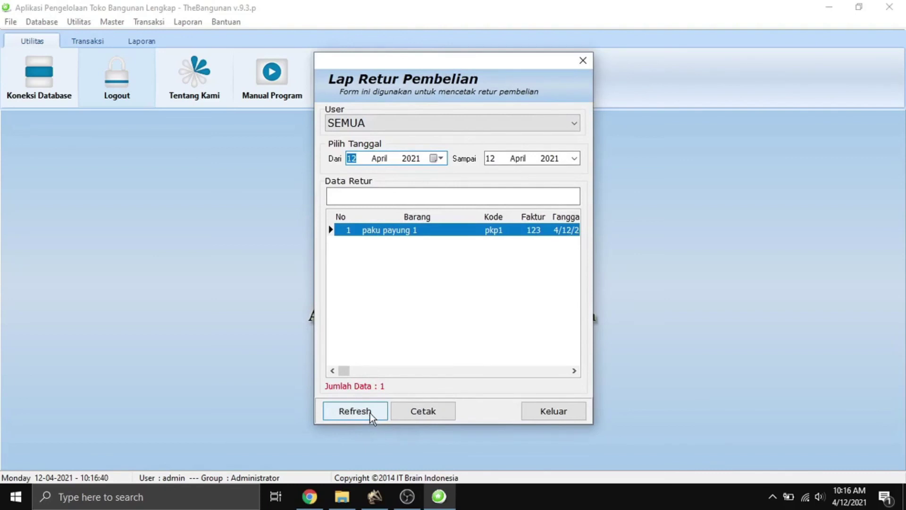
left_click(439, 413)
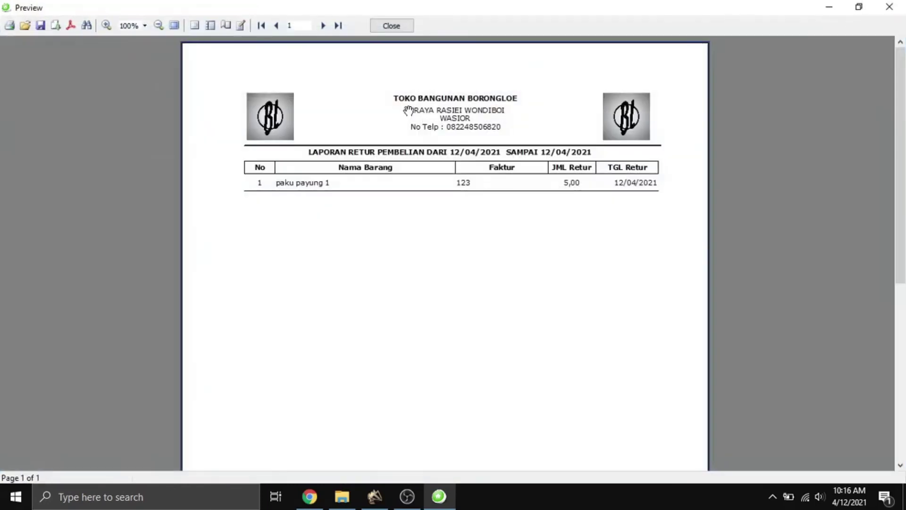
left_click(399, 26)
left_click(549, 409)
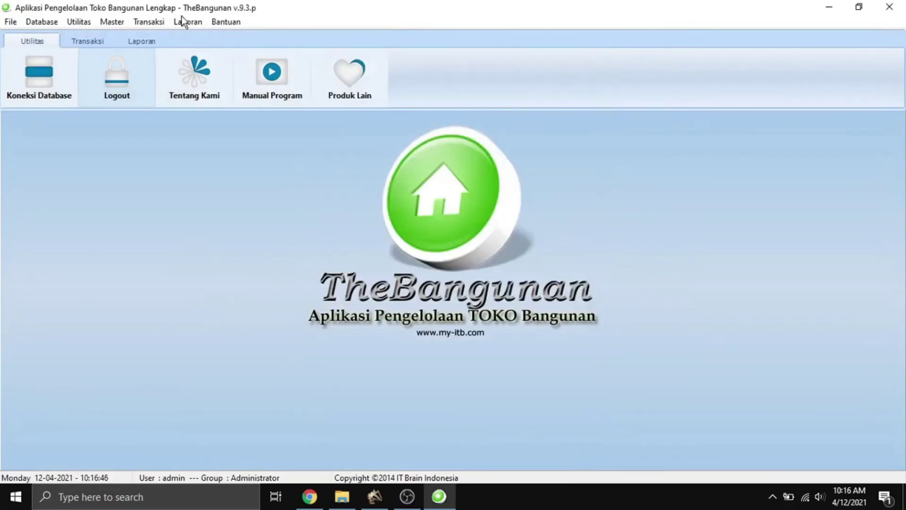
Preview the sales-returns report (Cat Jepun Paint) and close it.
left_click(184, 21)
left_click(240, 180)
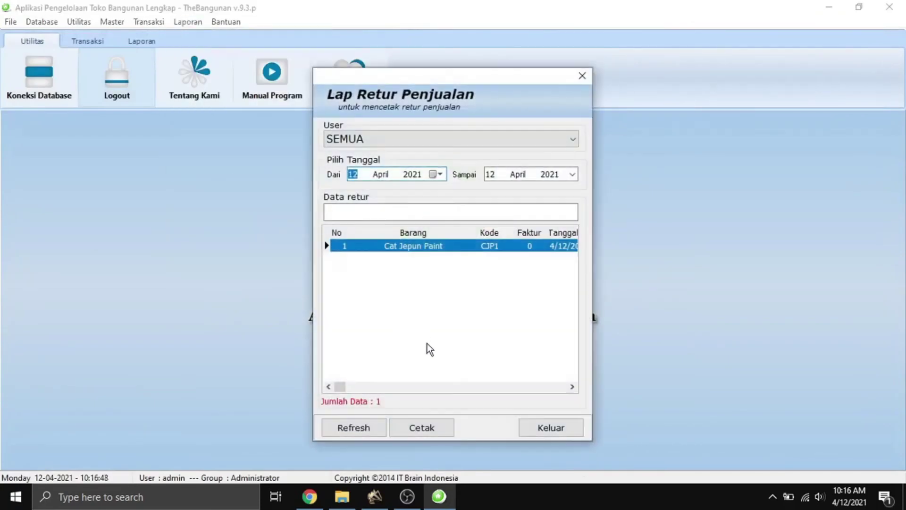
left_click(429, 431)
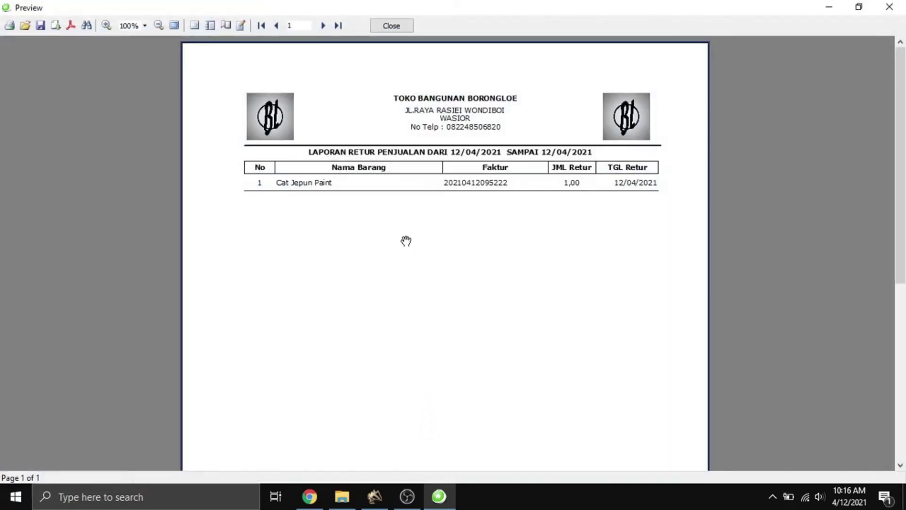
left_click(403, 26)
left_click(560, 428)
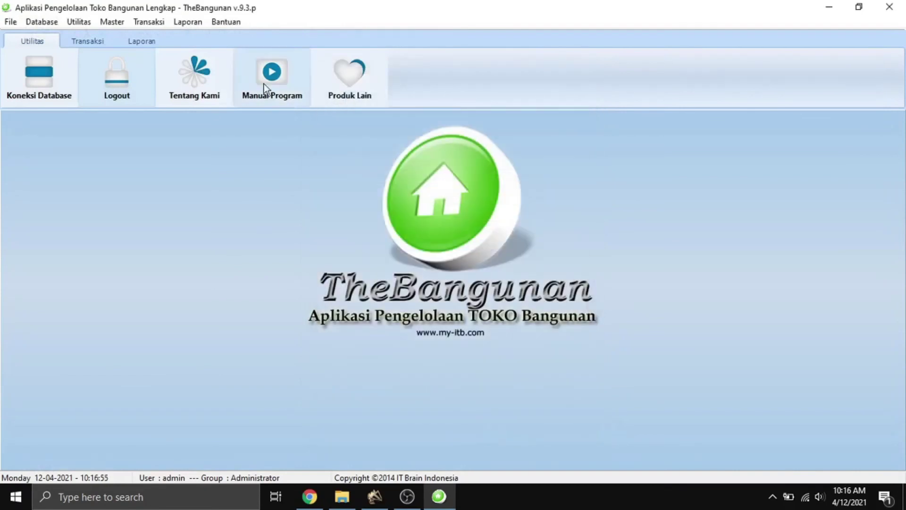
left_click(187, 22)
Preview the stock opname report: Cat Jepun Paint 56.00 recorded, 5.00 counted, −51.00, RUSAK.
left_click(271, 199)
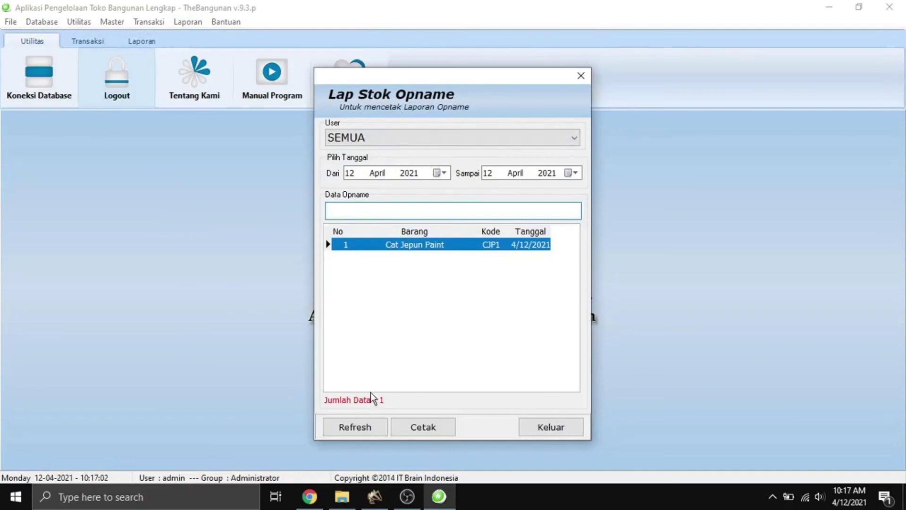
left_click(368, 426)
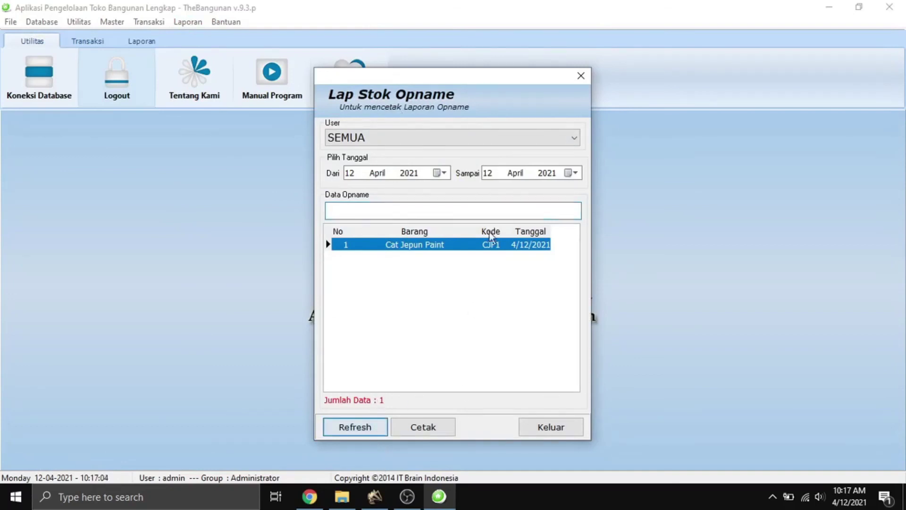
left_click(428, 431)
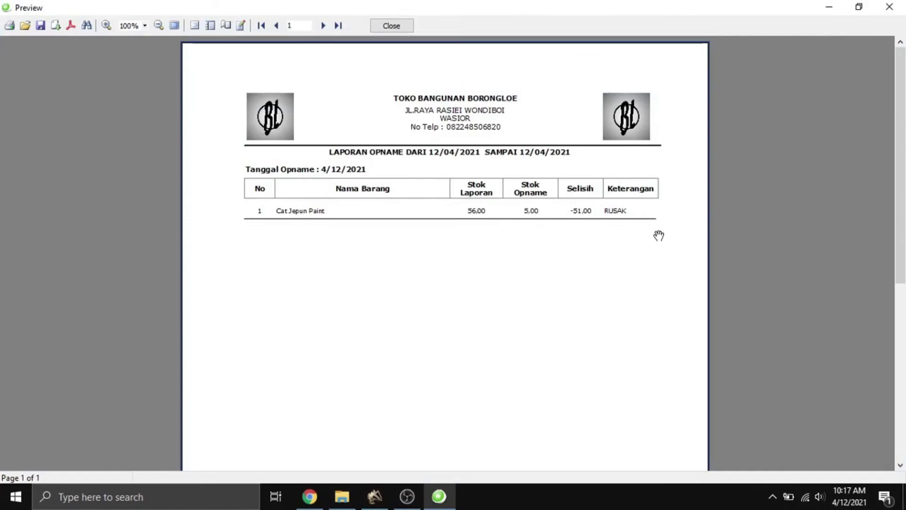
left_click(381, 23)
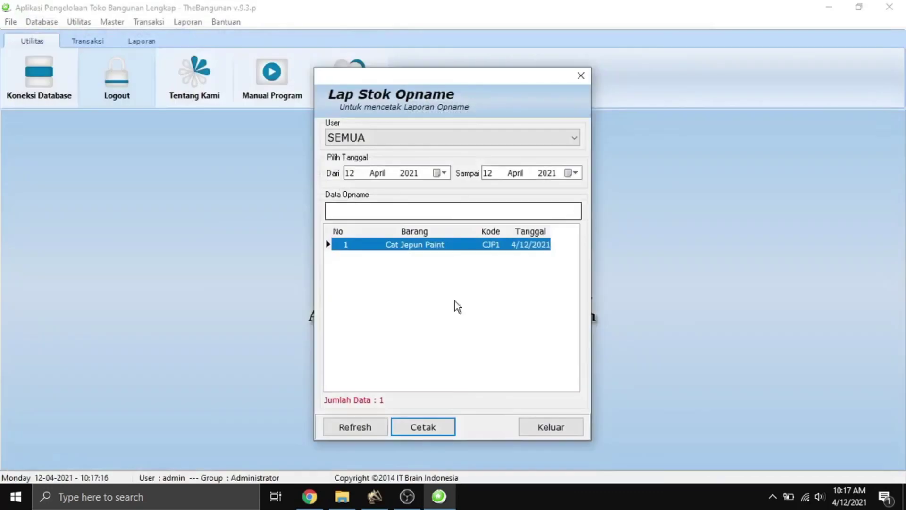
left_click(531, 425)
Open Lap. Asset Barang and try Jenis filters Atap, BAHAN BANGUNAN, CAT, Logam, then SEMUA.
left_click(189, 20)
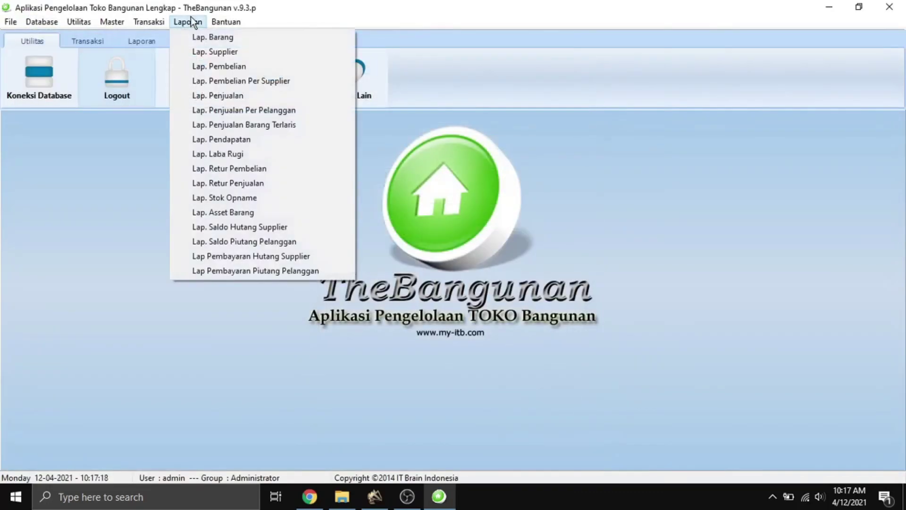
left_click(276, 216)
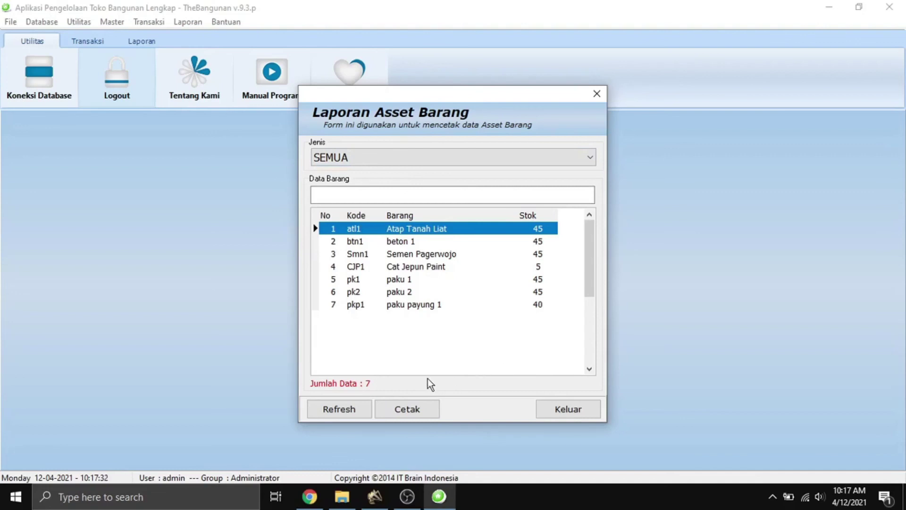
left_click(345, 160)
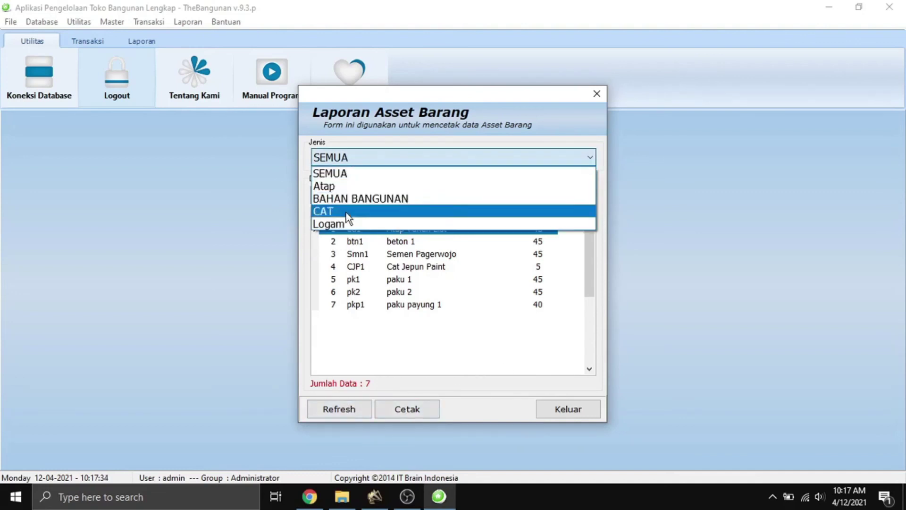
left_click(347, 184)
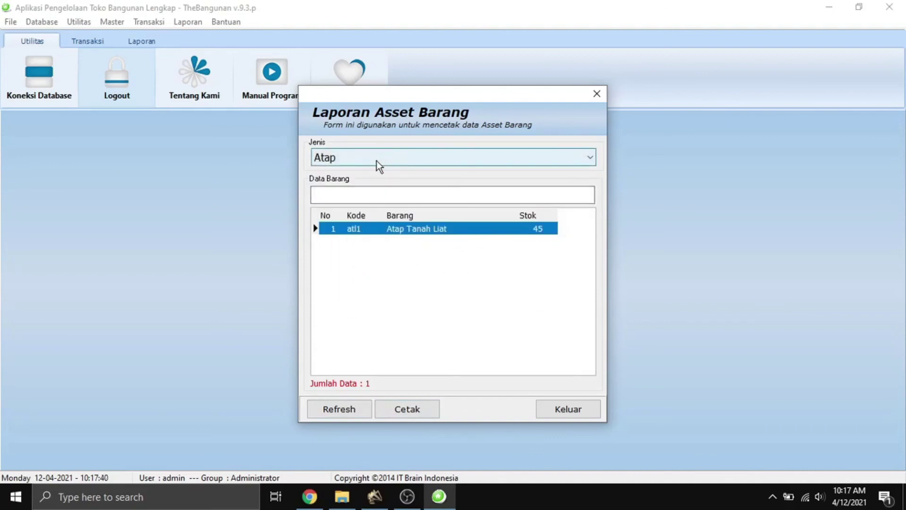
left_click(379, 167)
left_click(365, 198)
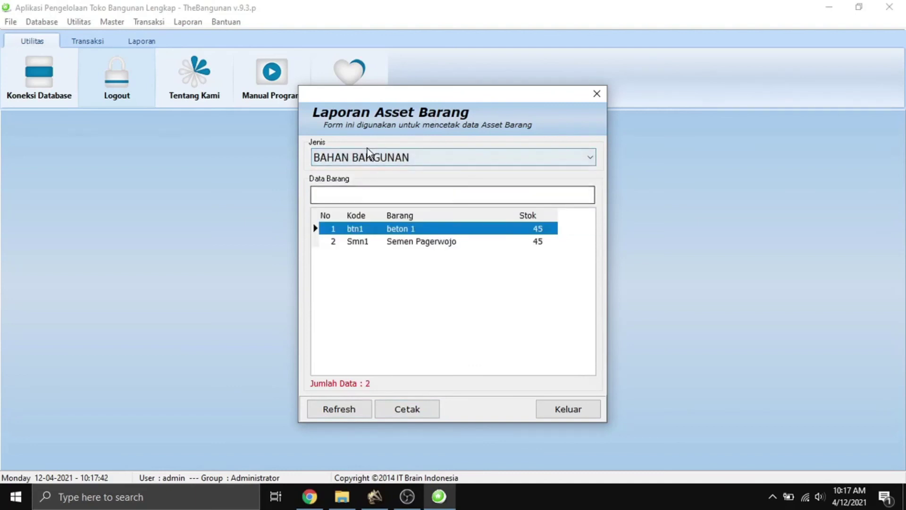
left_click(362, 161)
left_click(343, 213)
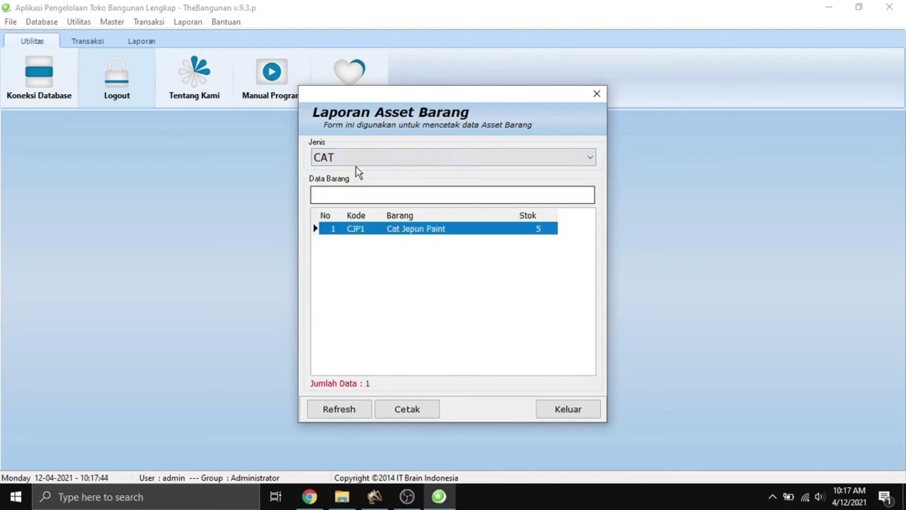
left_click(359, 160)
left_click(354, 222)
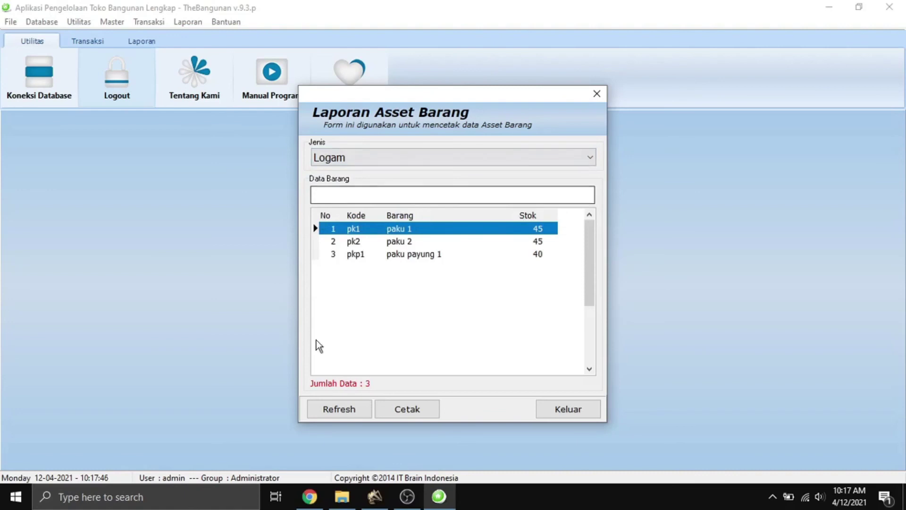
left_click(363, 160)
left_click(348, 186)
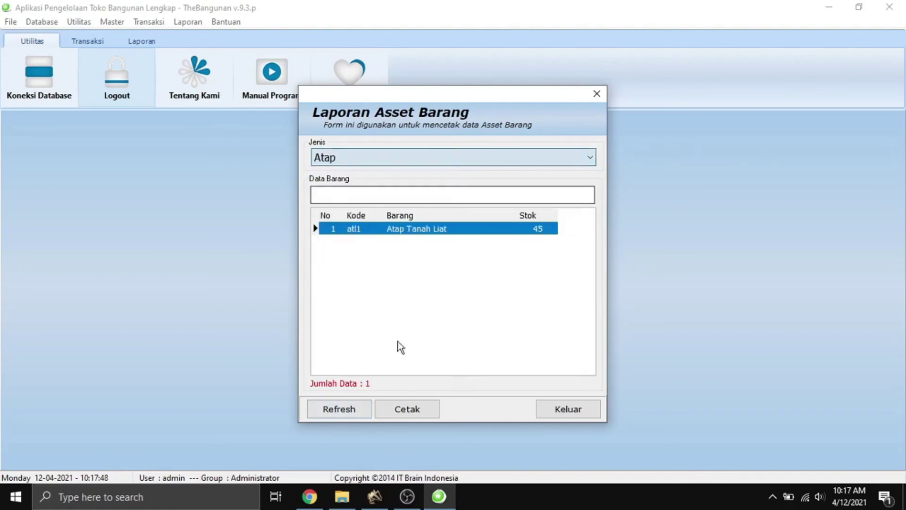
left_click(359, 161)
left_click(353, 172)
Preview the all-category asset report: 7 items totalling 5,922,500, then close it.
left_click(343, 412)
left_click(410, 409)
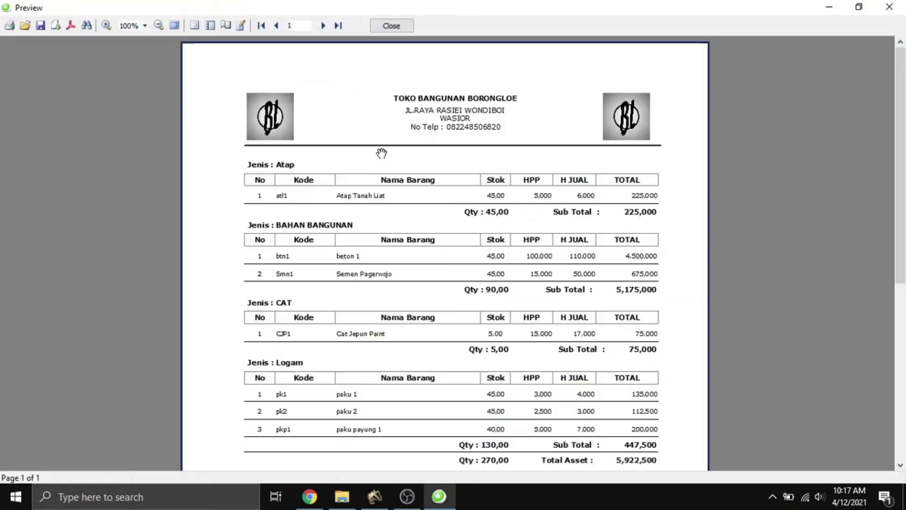
left_click(105, 26)
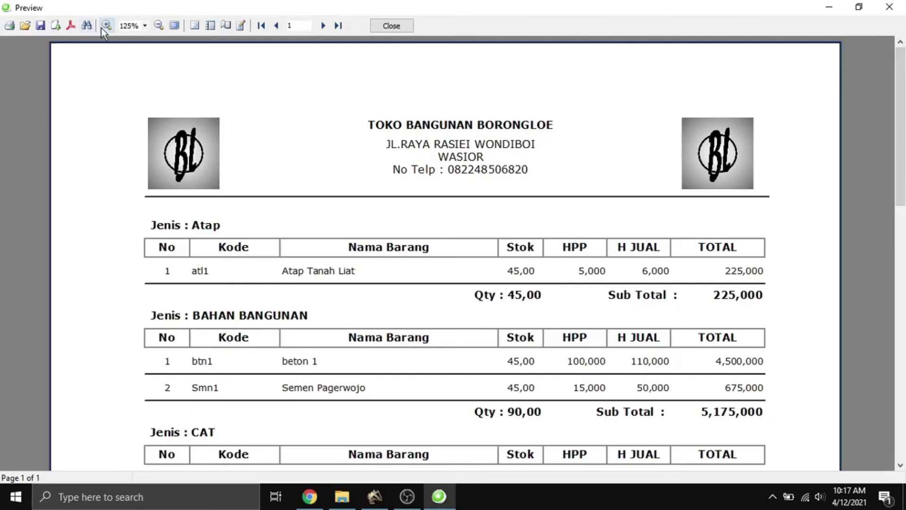
scroll(380, 324, "down", 5)
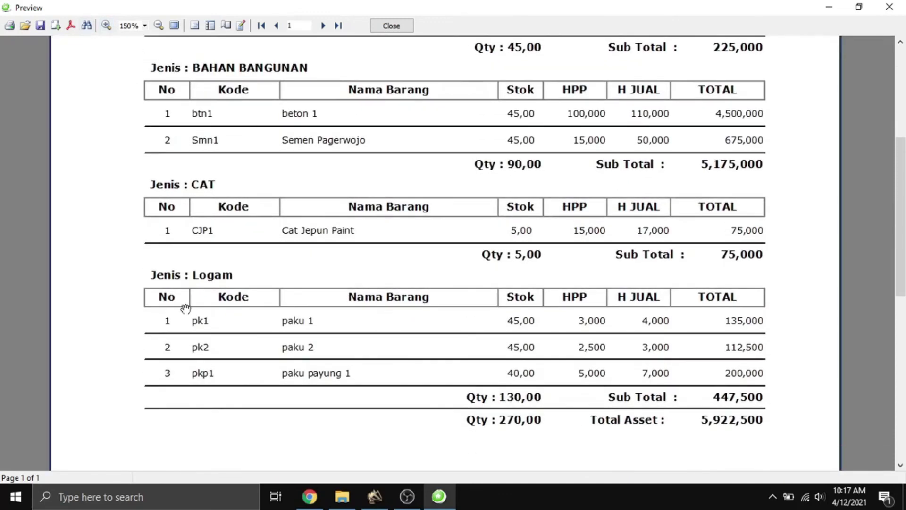
left_click(391, 26)
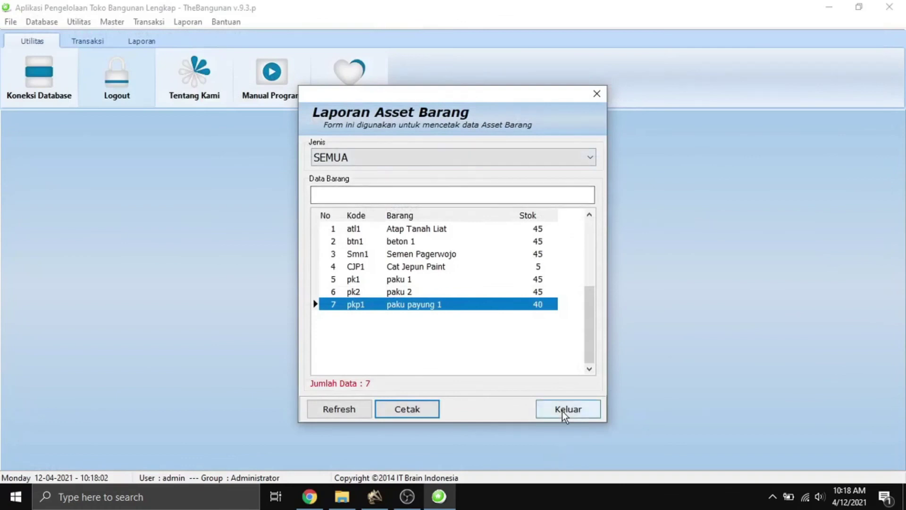
left_click(562, 412)
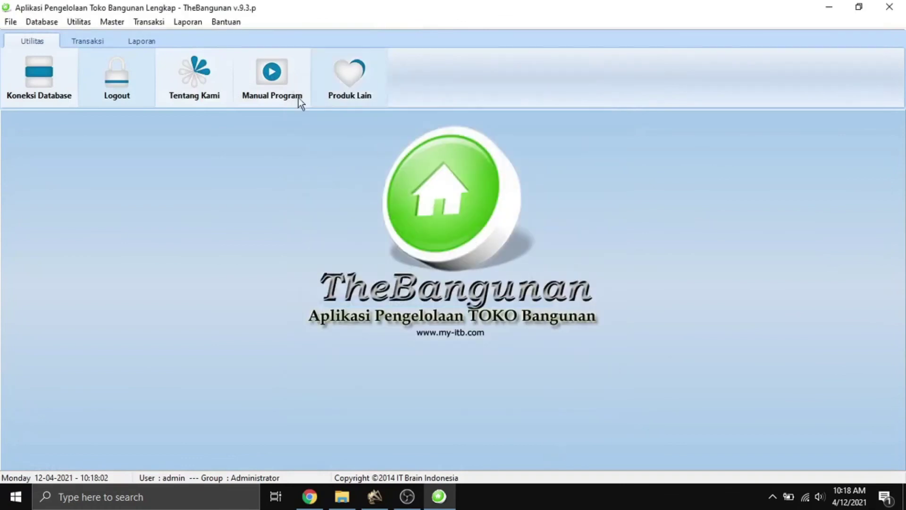
left_click(157, 26)
Open the Lap. Saldo Hutang Supplier report, try printing it with 0 records, and close it.
mouse_move(185, 23)
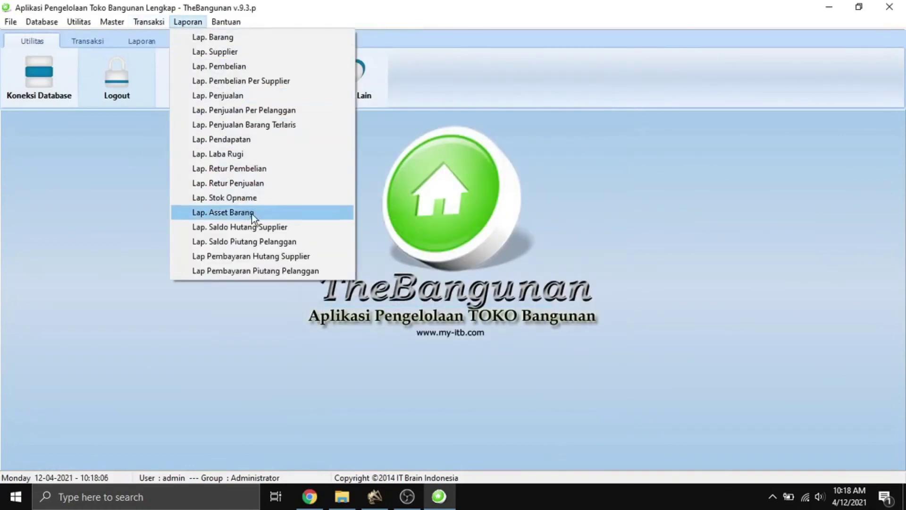
left_click(267, 227)
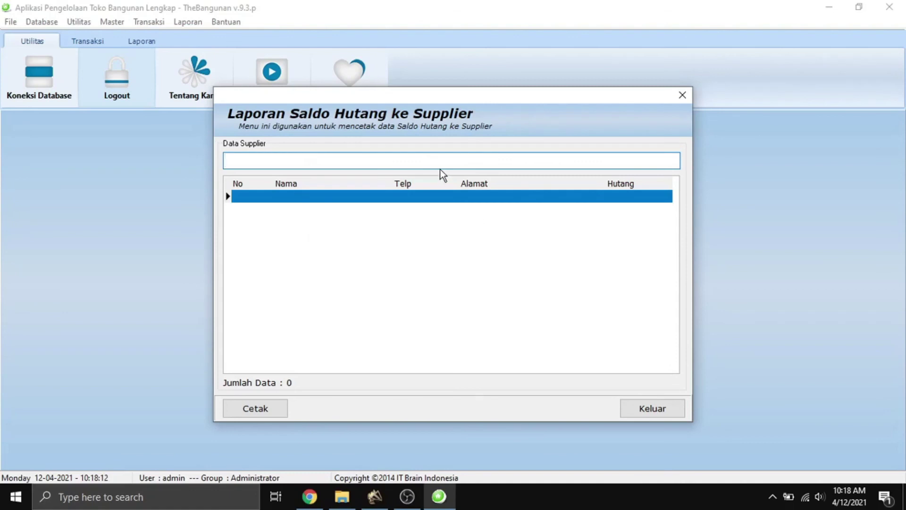
left_click_drag(401, 92, 431, 90)
left_click(306, 393)
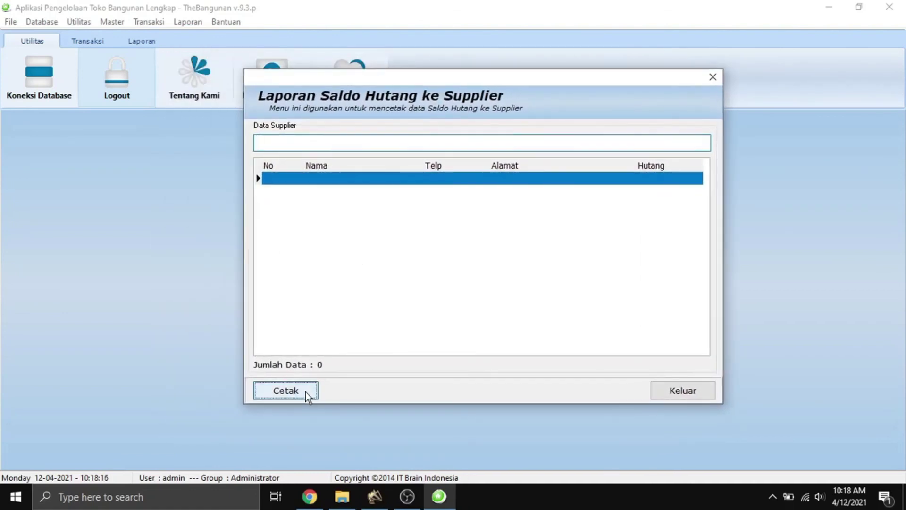
left_click(681, 390)
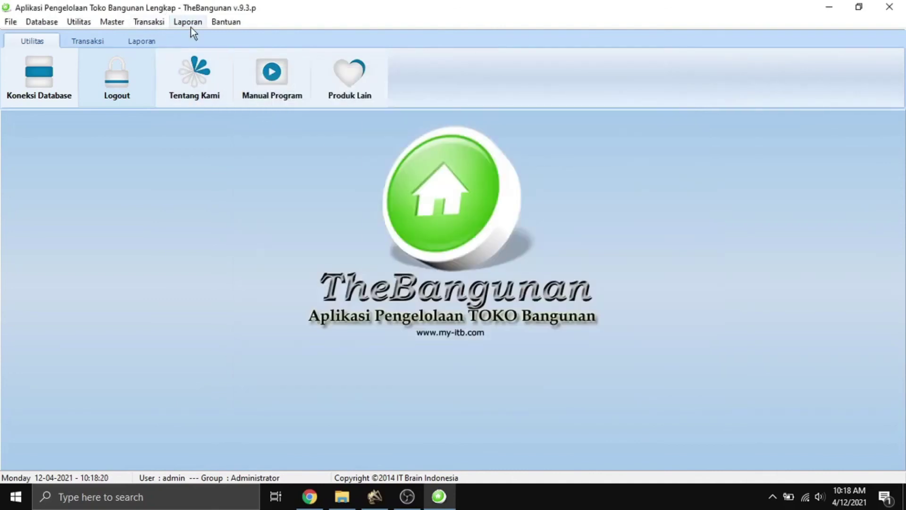
Open the empty Lap. Saldo Piutang Pelanggan report, close it, and reopen the Laporan menu.
left_click(191, 26)
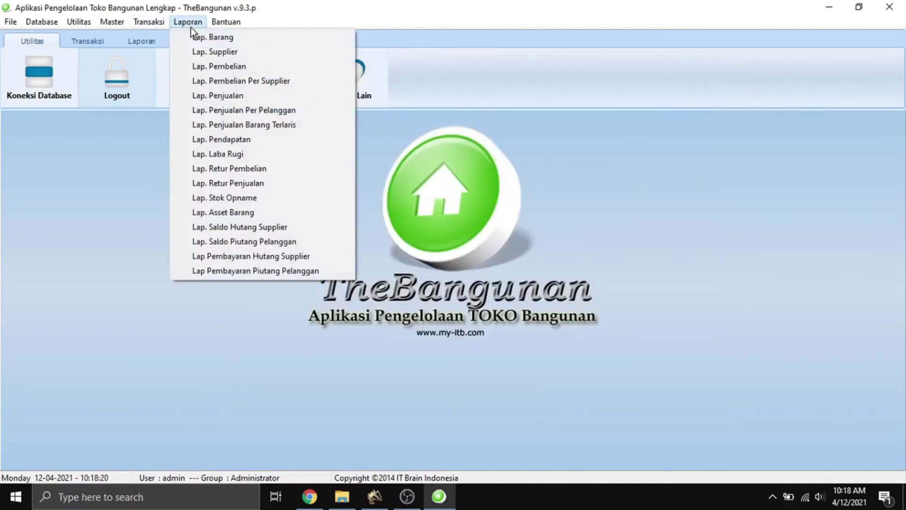
left_click(259, 240)
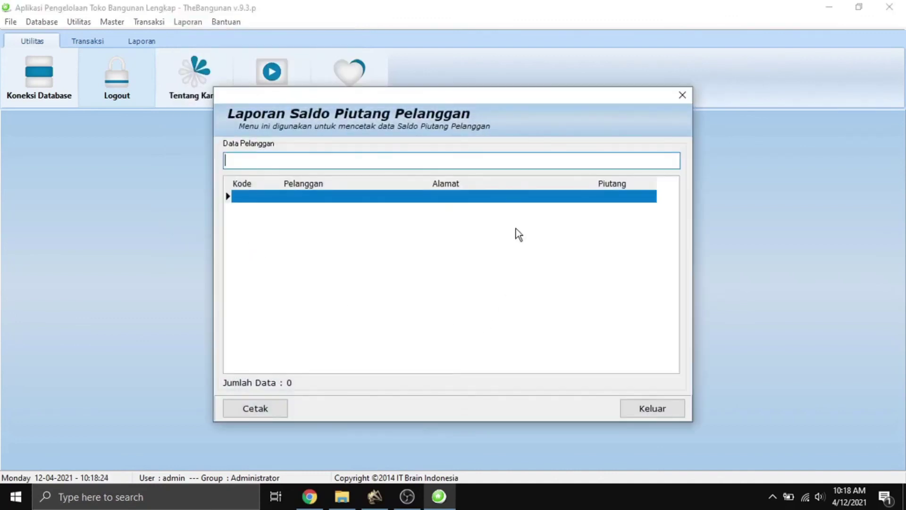
left_click_drag(454, 98, 469, 83)
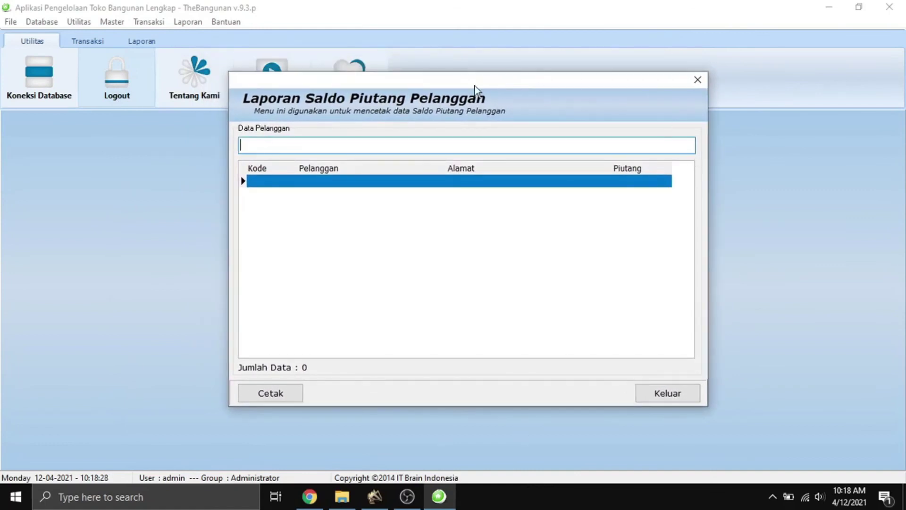
left_click(655, 398)
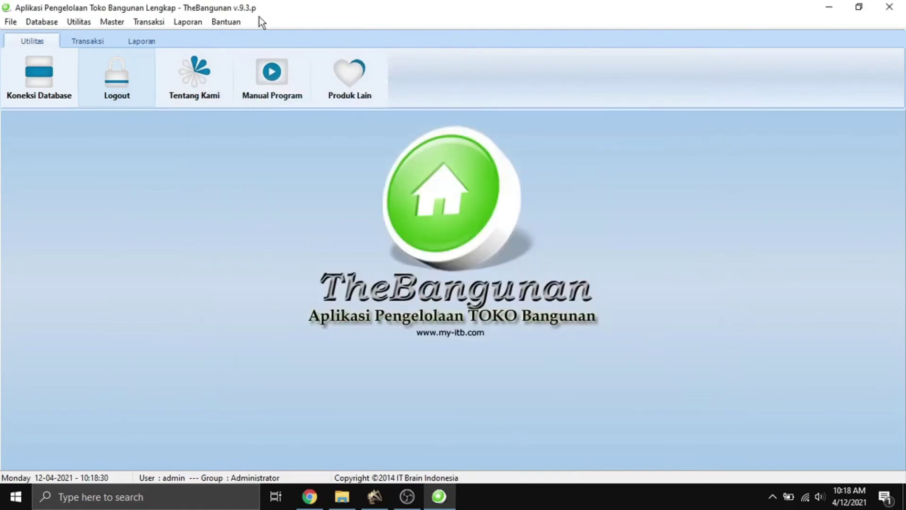
left_click(179, 22)
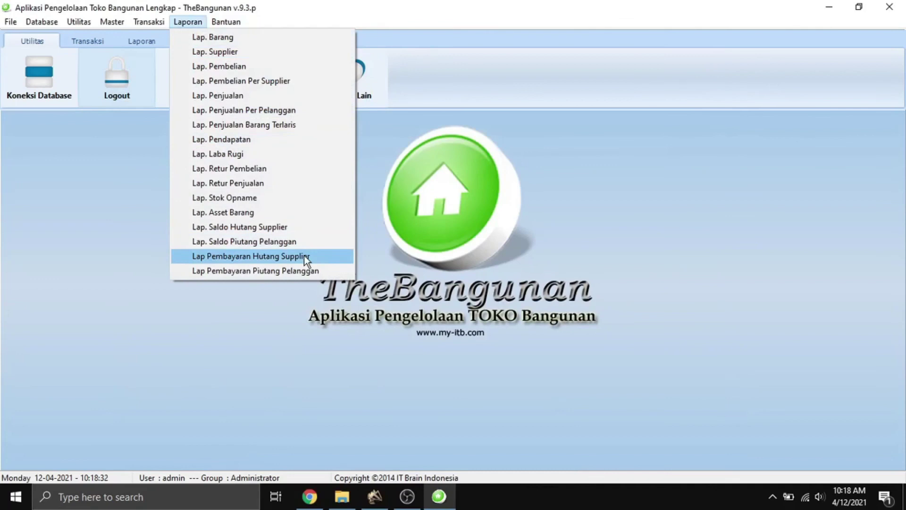
Preview the Lap Pembayaran Hutang Supplier report for 12 April 2021 showing 25,000, then close it.
left_click(304, 256)
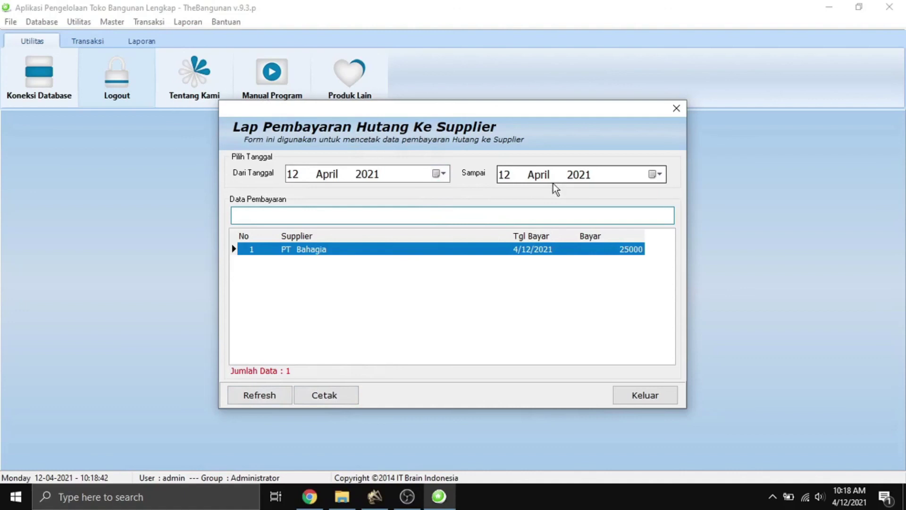
left_click(335, 395)
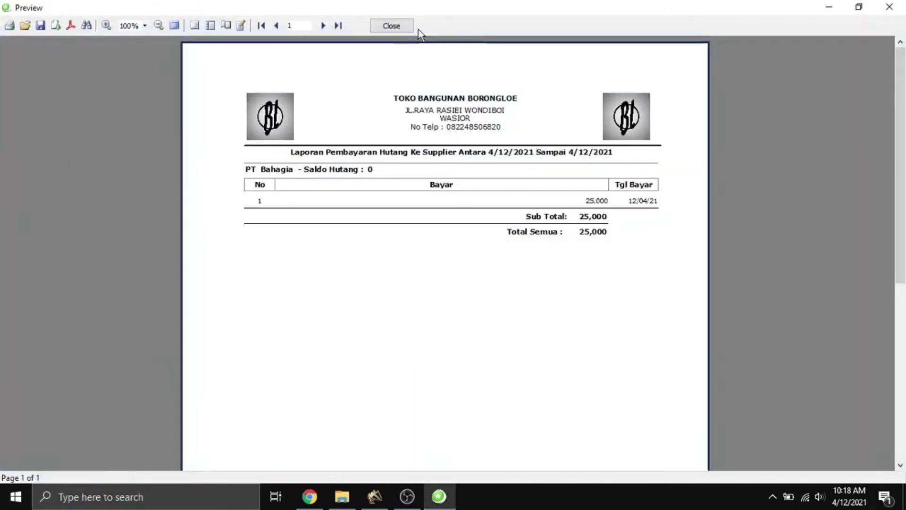
left_click(406, 26)
left_click(643, 397)
Preview the Lap Pembayaran Piutang Pelanggan report showing one 25,000 payment, then close it.
left_click(184, 22)
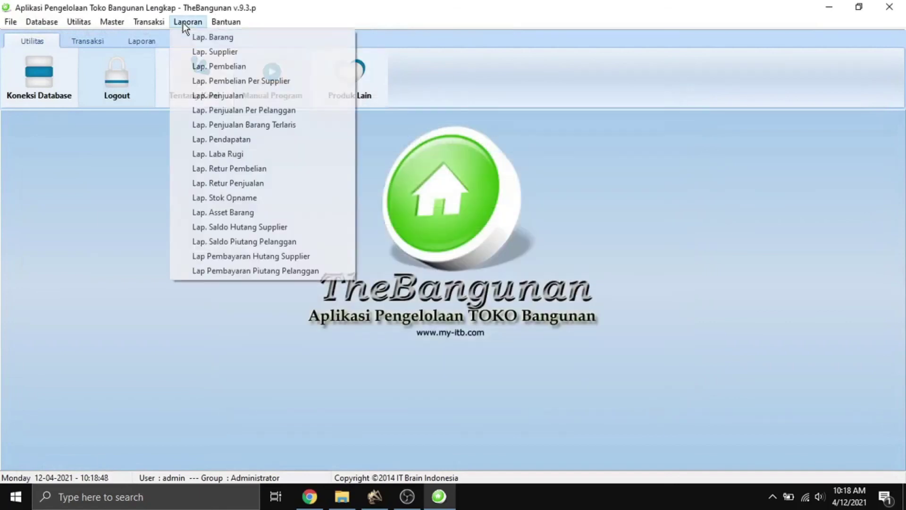
left_click(285, 271)
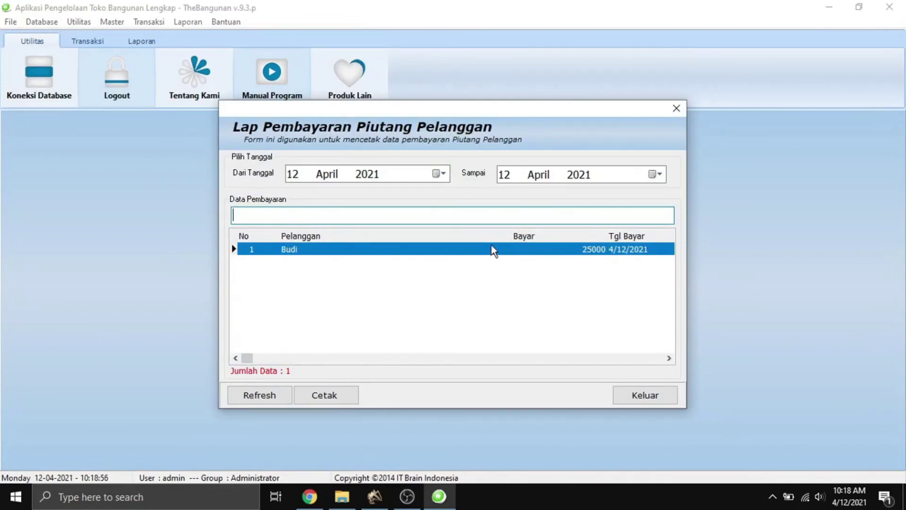
left_click(340, 401)
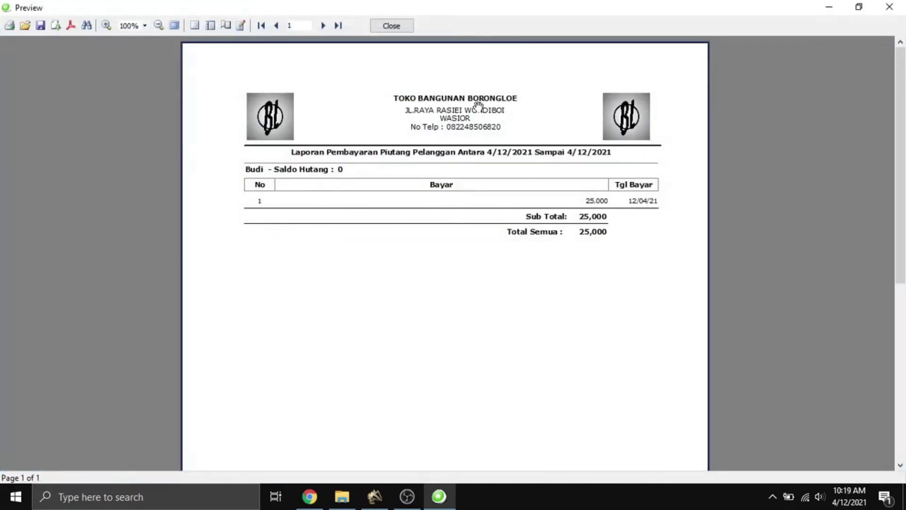
left_click(396, 29)
left_click(636, 389)
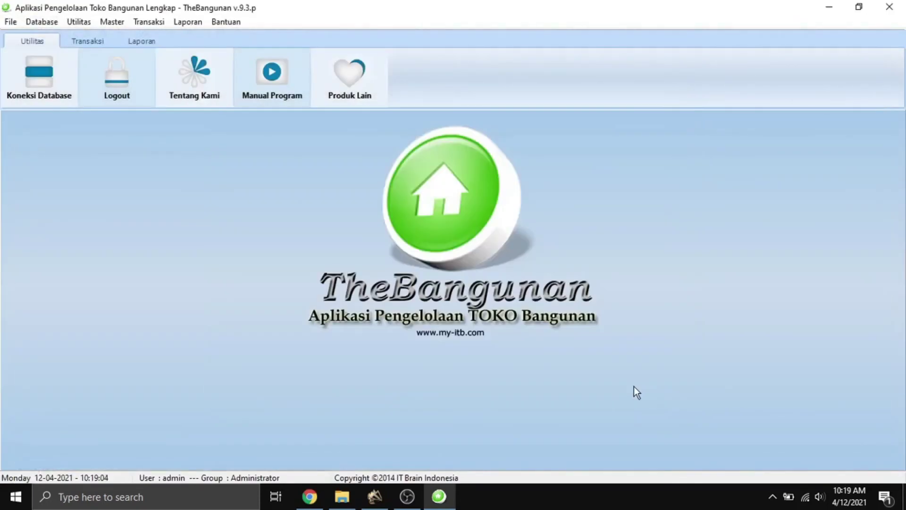